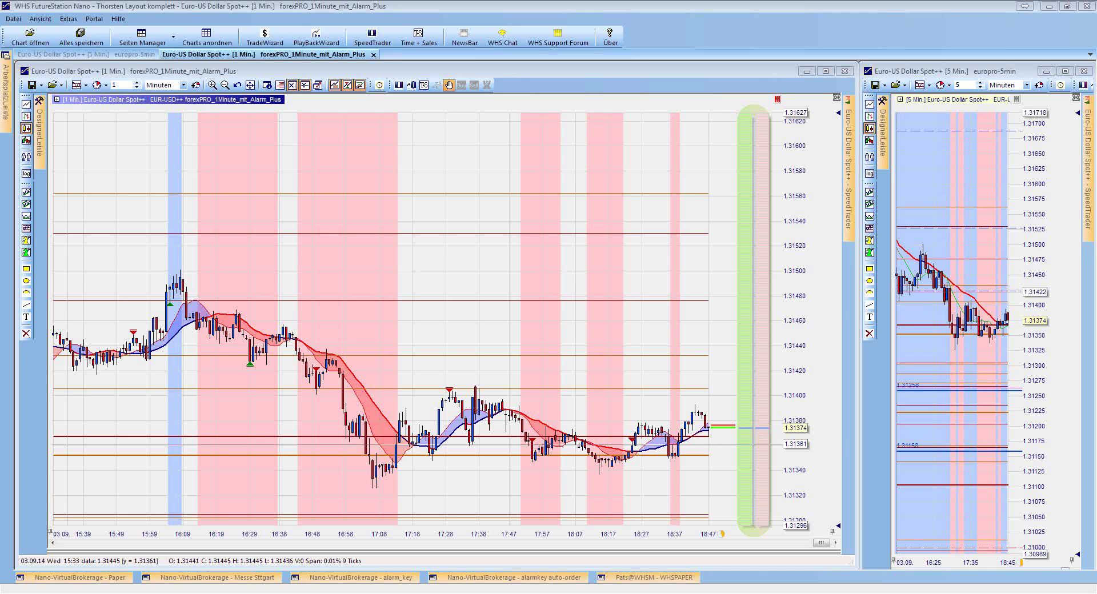
Clear the workspace by loading an empty page and open the cfdPRO_Euro_Alarm++ page layout
left_click(174, 38)
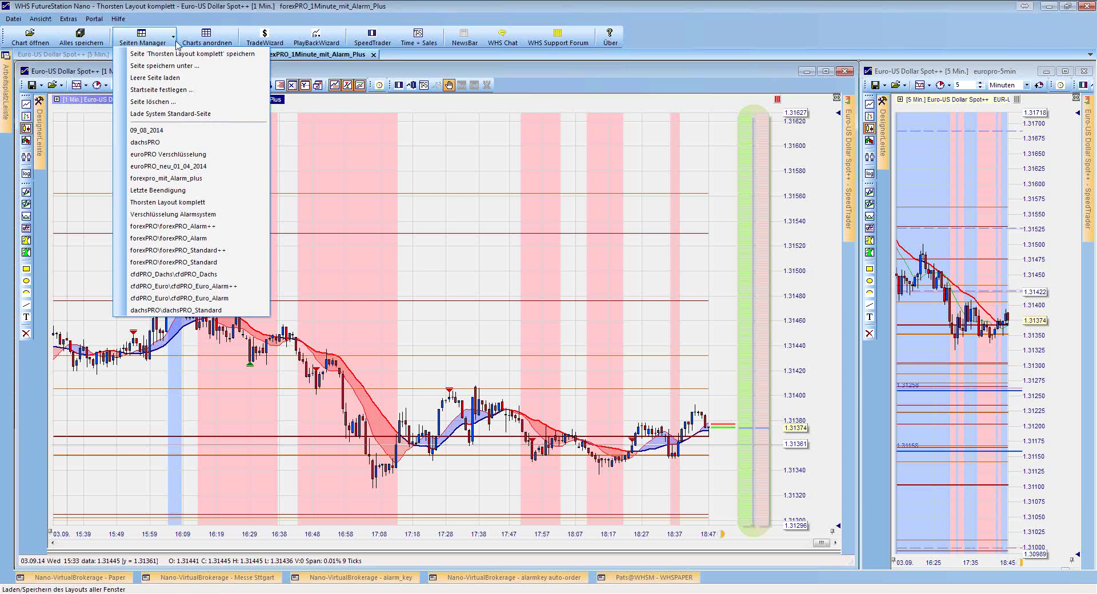
left_click(156, 78)
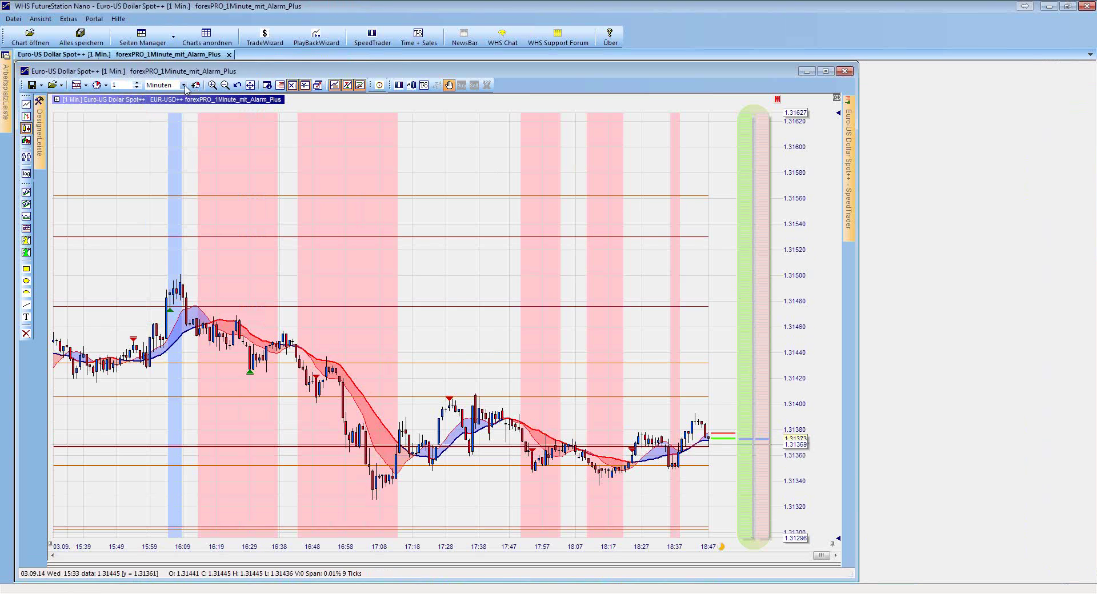
left_click(486, 324)
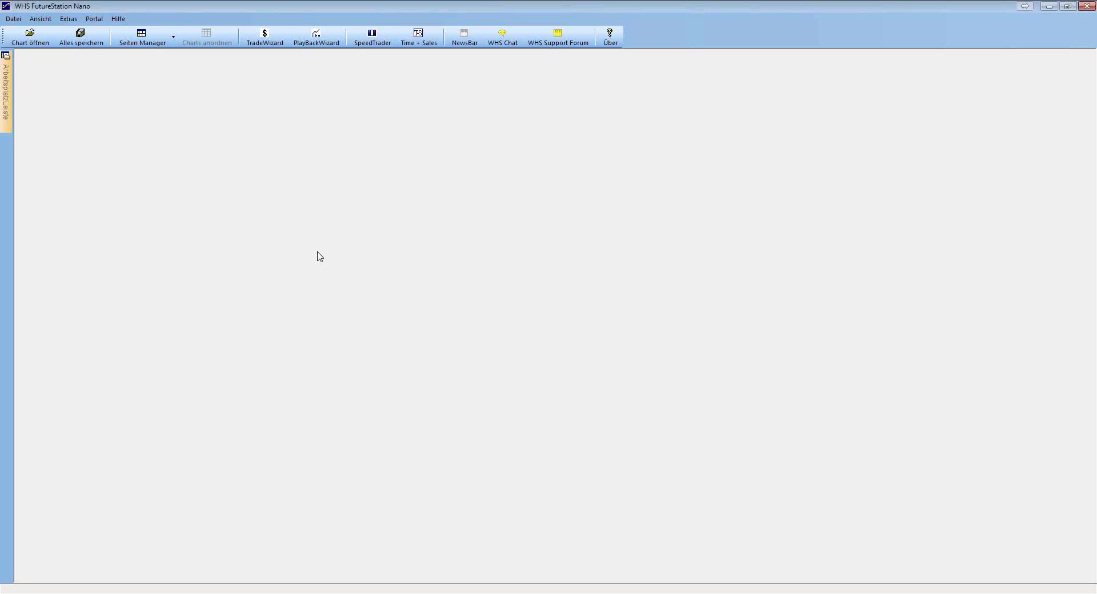
mouse_move(130, 593)
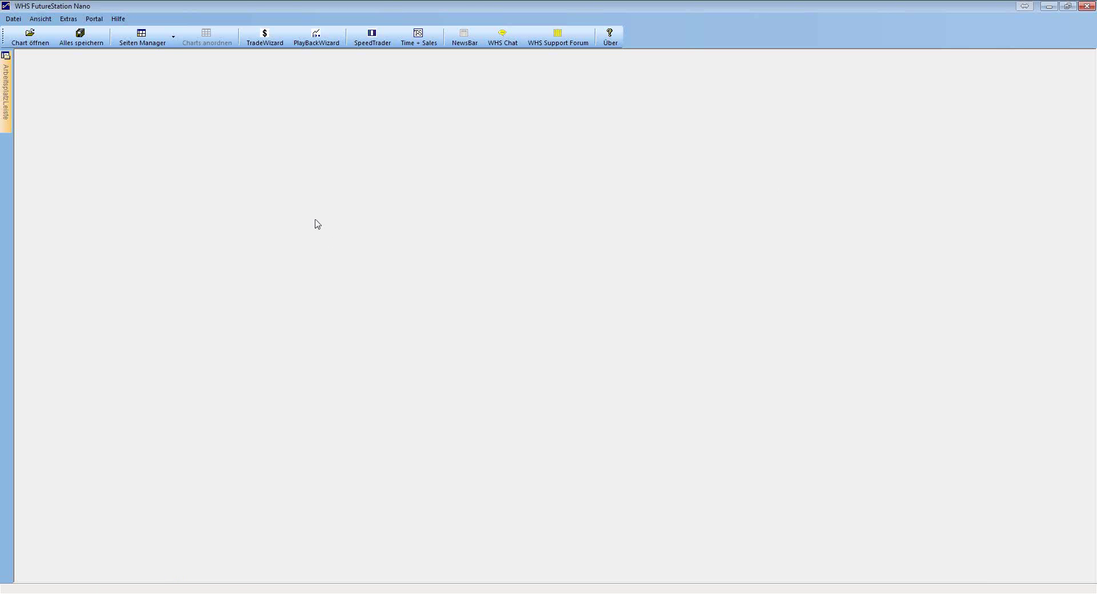
left_click(174, 38)
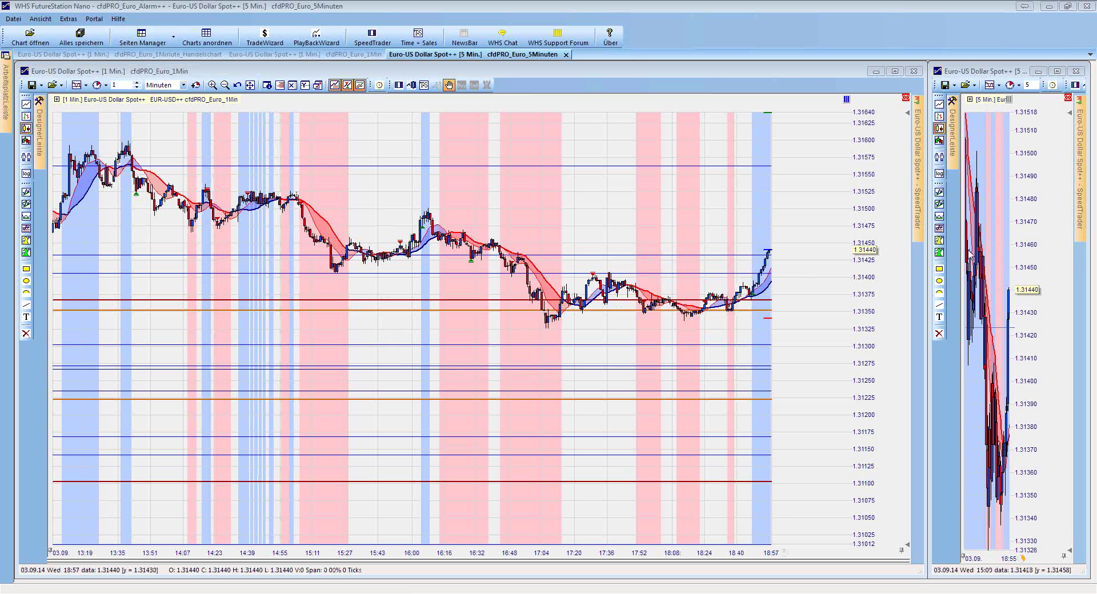
Zoom the 5-minute and the 1-minute Euro-US Dollar charts in on their latest candles
left_click(997, 257)
left_click_drag(1016, 296, 1016, 517)
scroll(1007, 388, "down", 3)
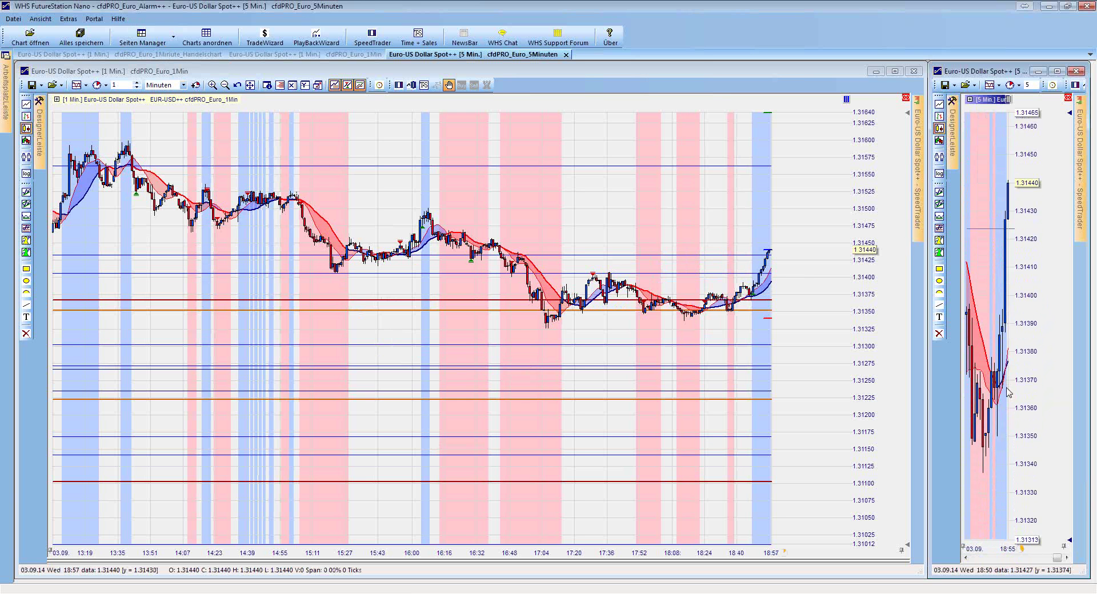
left_click_drag(987, 221, 1023, 452)
scroll(1013, 378, "down", 2)
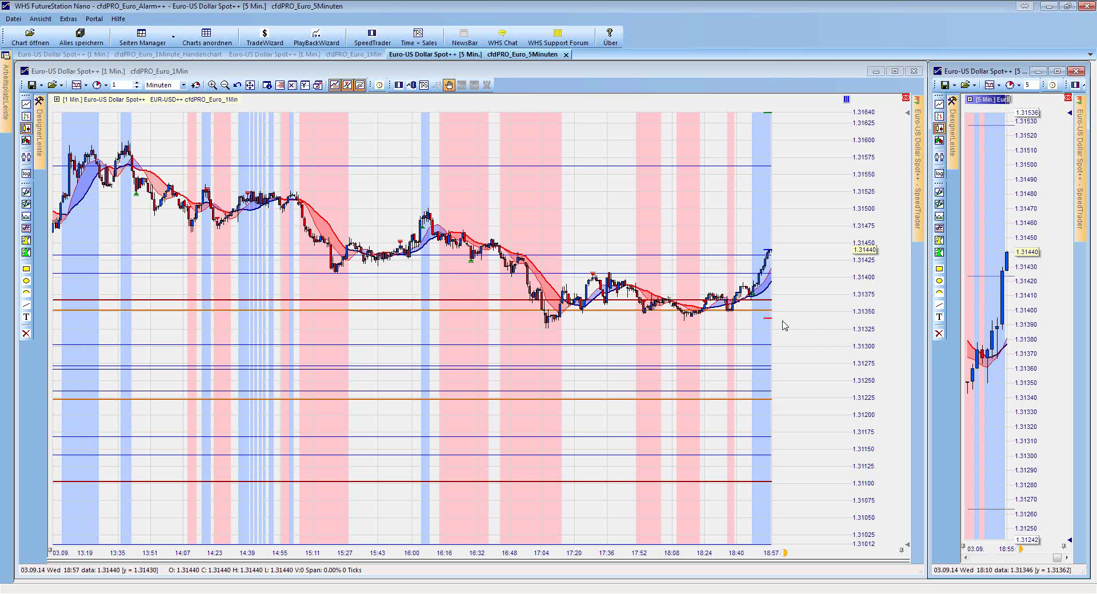
left_click_drag(617, 172, 801, 459)
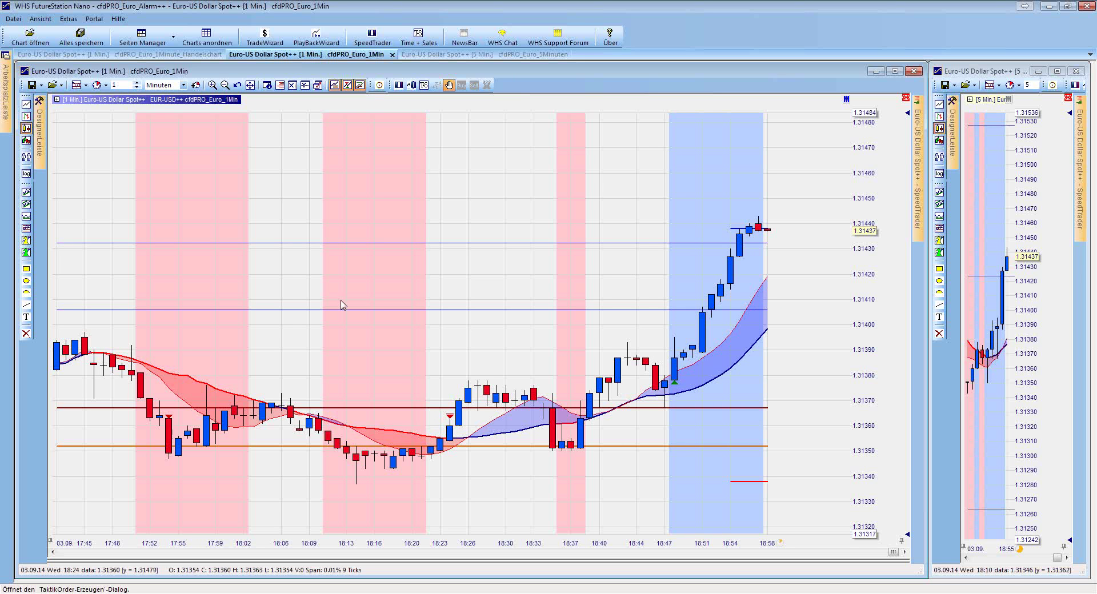
Bring up the separate cfdPRO_Euro_Alarm chart window, maximize it and zoom in on the current day's candles
mouse_move(17, 593)
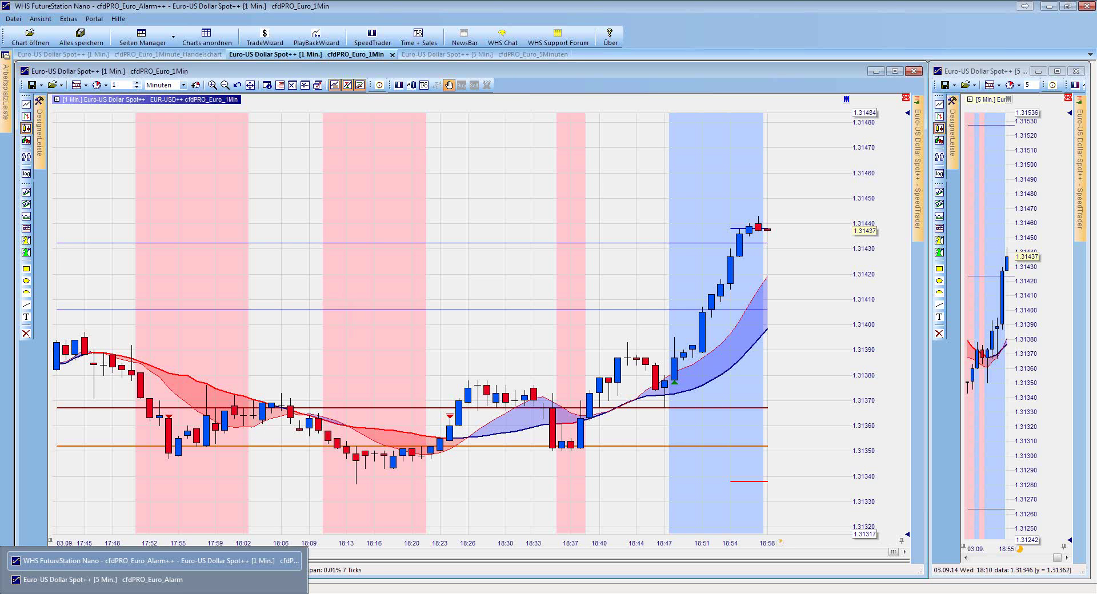
left_click(152, 580)
left_click_drag(889, 80, 584, 122)
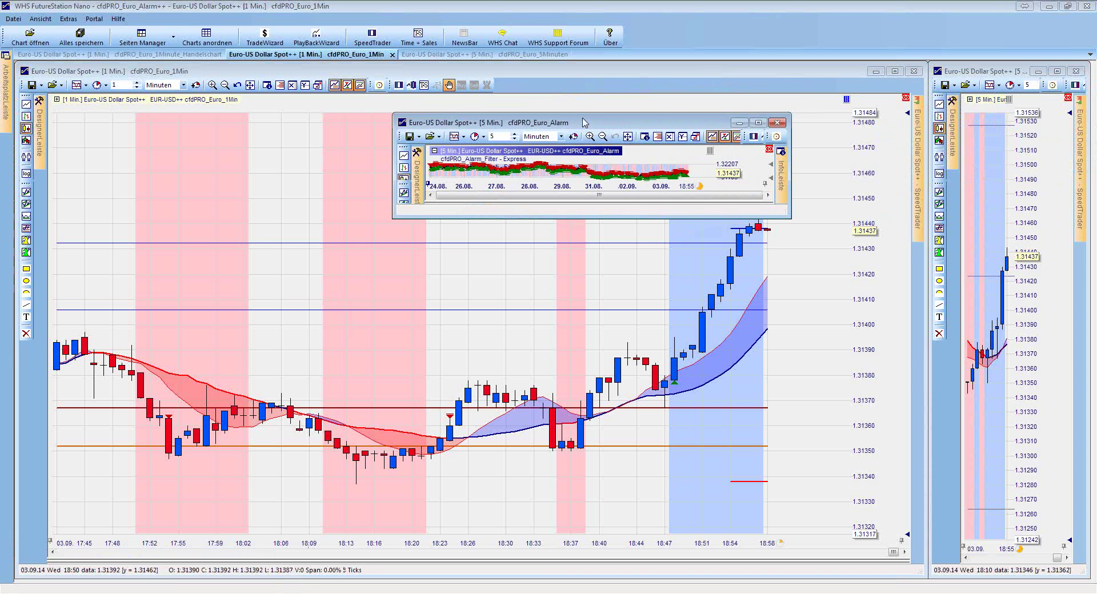
left_click(760, 123)
left_click_drag(878, 257, 943, 567)
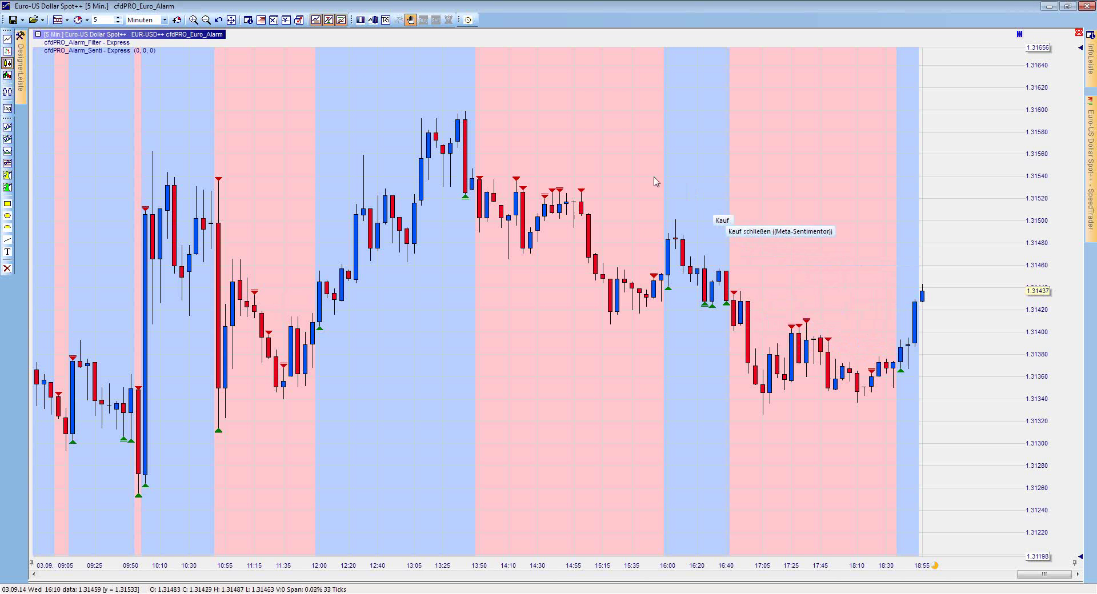
Pin the DesignerLeiste open, widen it until the values are readable, and expand the cfdPRO_Alarm_Senti indicator's parameters
mouse_move(22, 78)
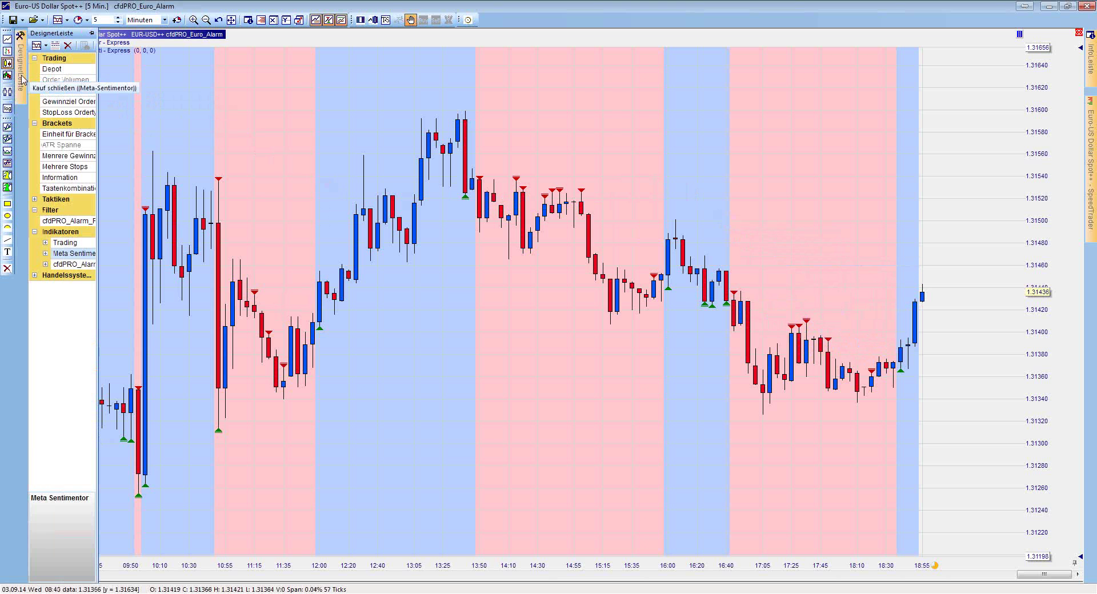
left_click(91, 33)
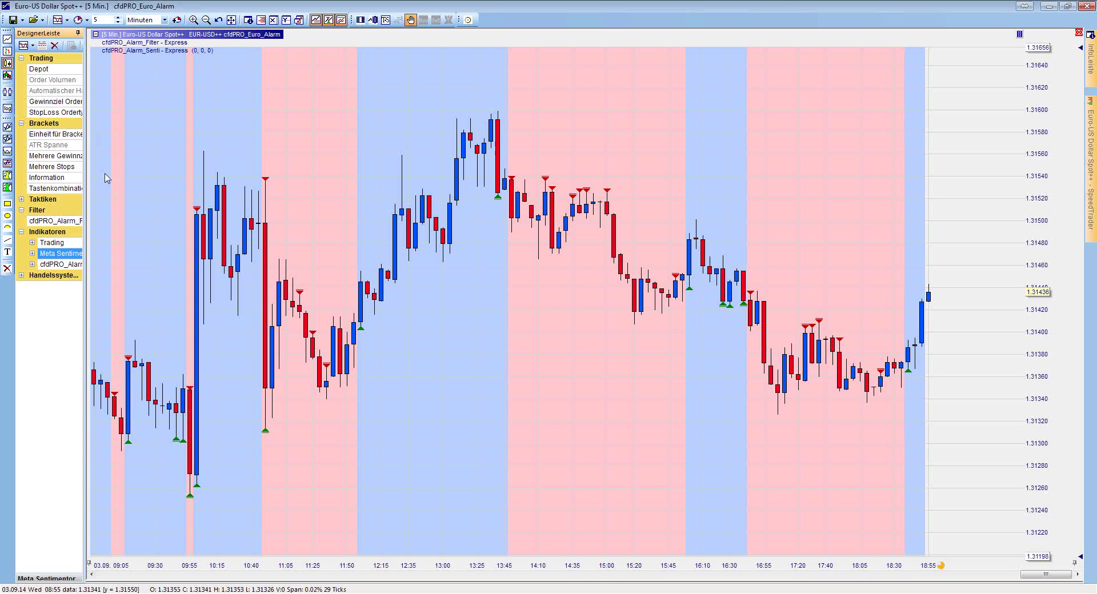
left_click_drag(83, 167, 205, 168)
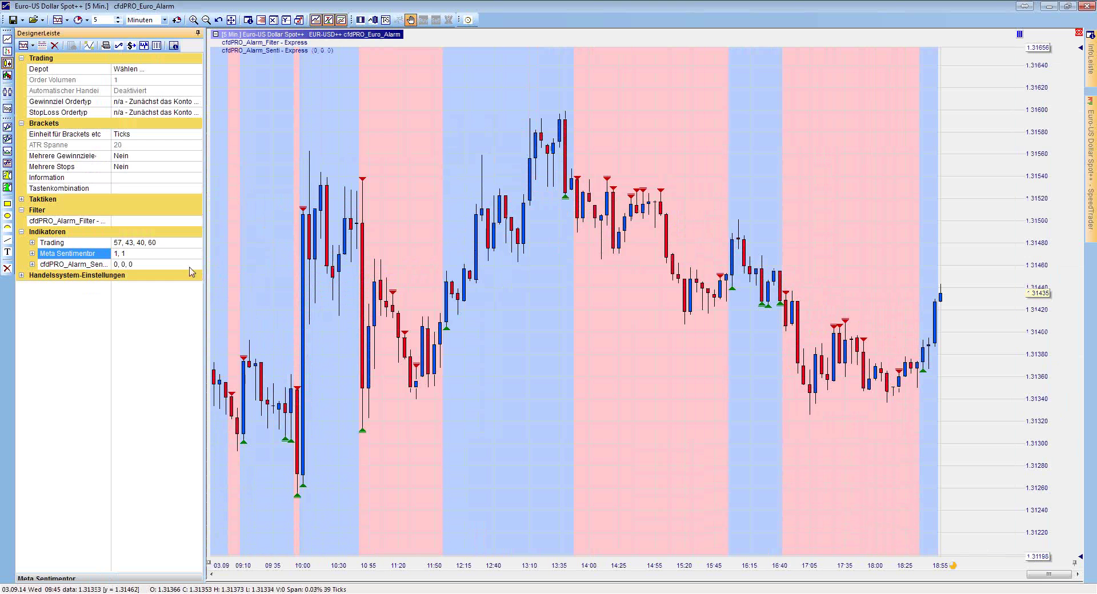
left_click(32, 264)
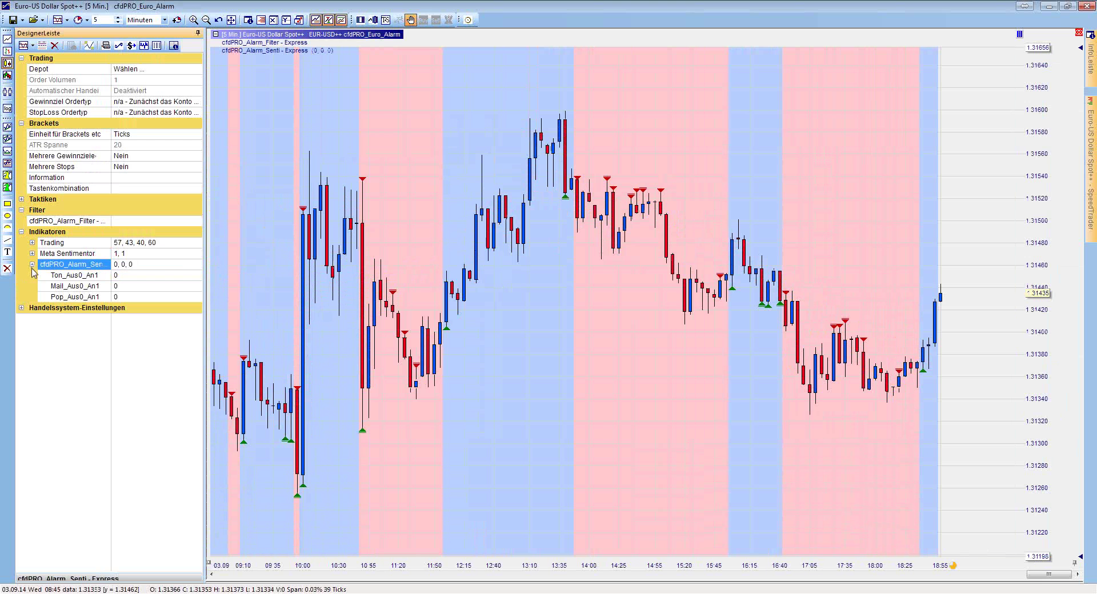
Unpin and re-pin the DesignerLeiste, and collapse and re-expand the cfdPRO_Alarm_Senti parameters
left_click(198, 33)
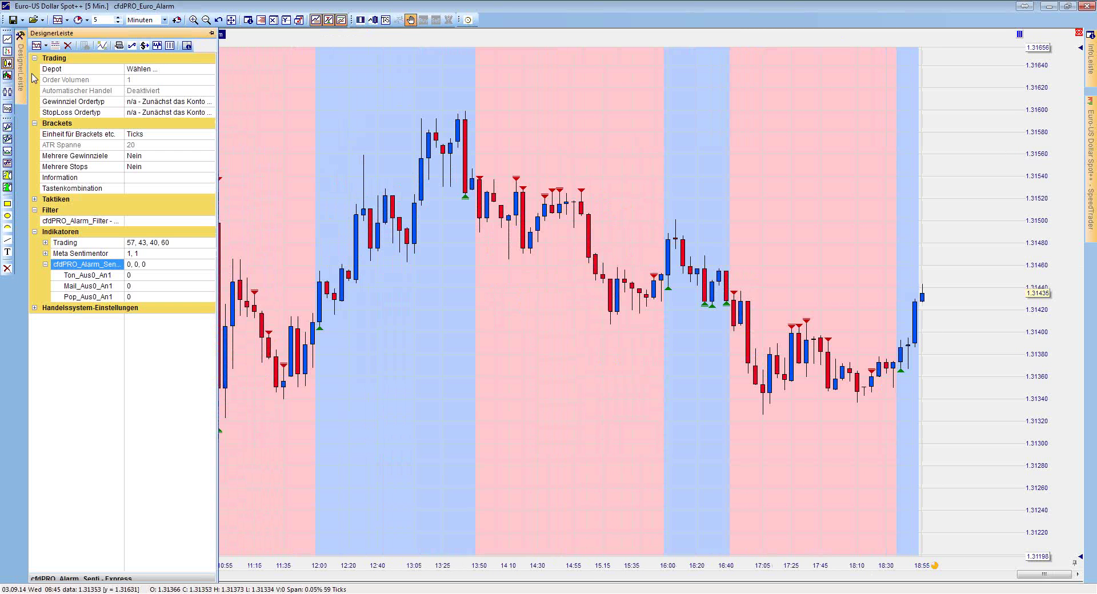
left_click(212, 33)
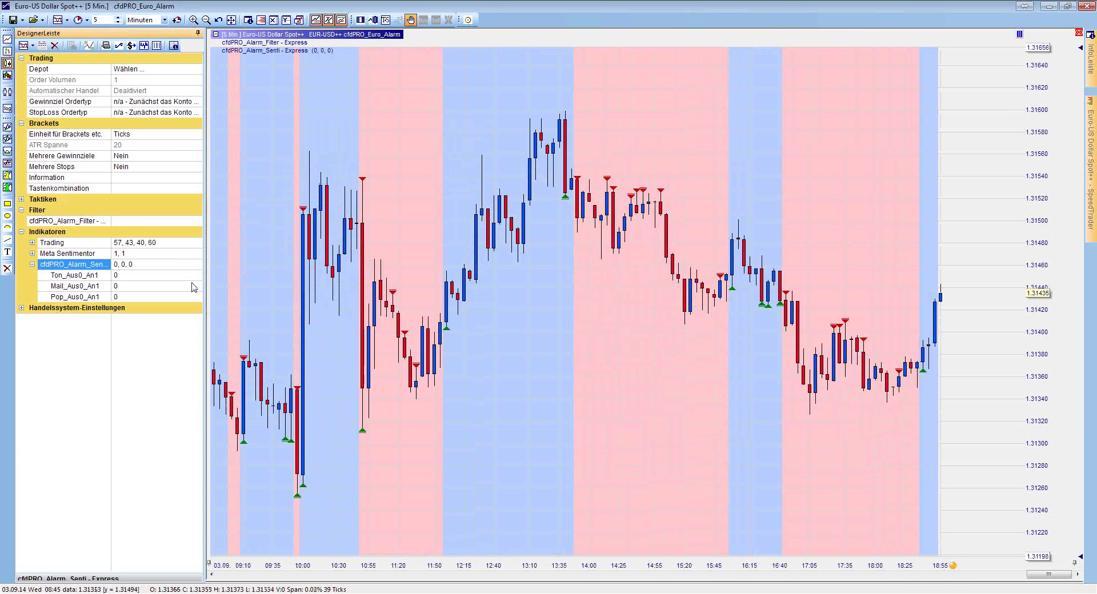
left_click(91, 267)
left_click(32, 264)
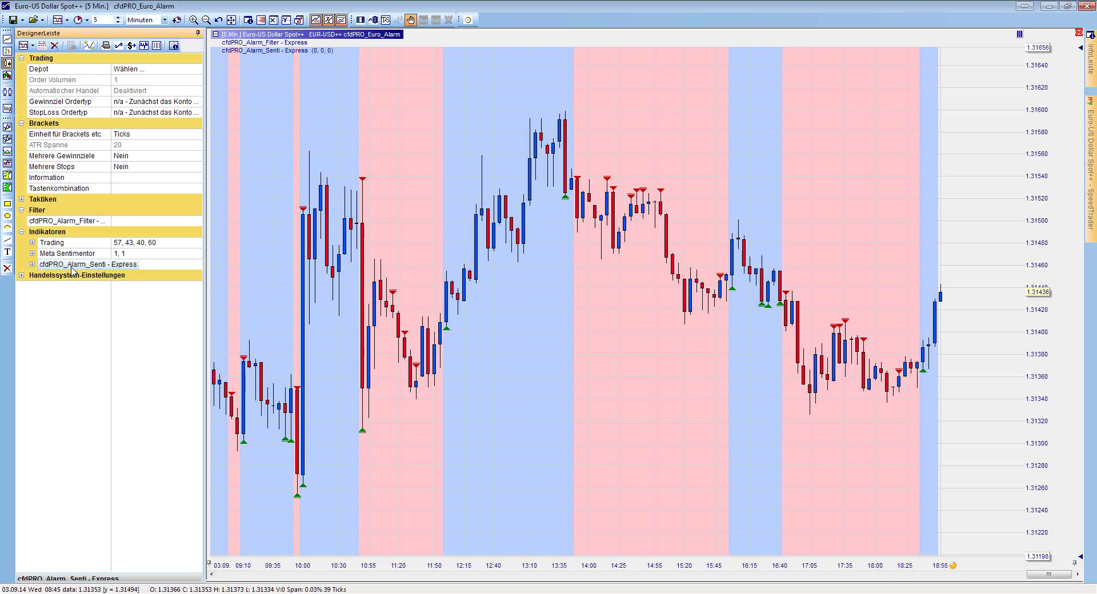
left_click(32, 264)
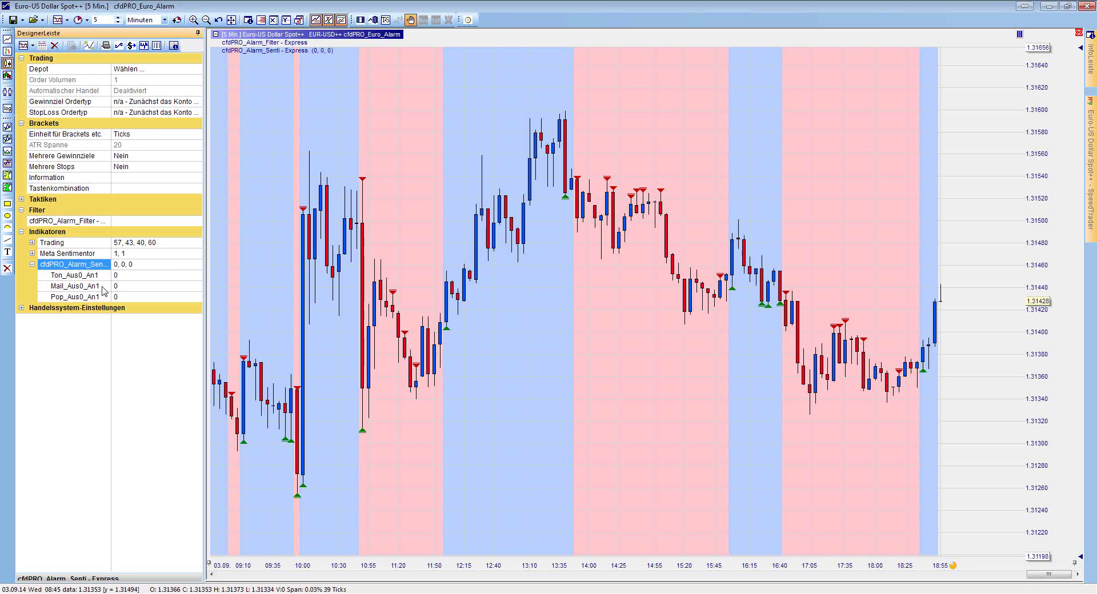
Try the alarm switches by setting Mail_Aus0_An1 and Pop_Aus0_An1 to 1 in turn and resetting each to 0
left_click(131, 278)
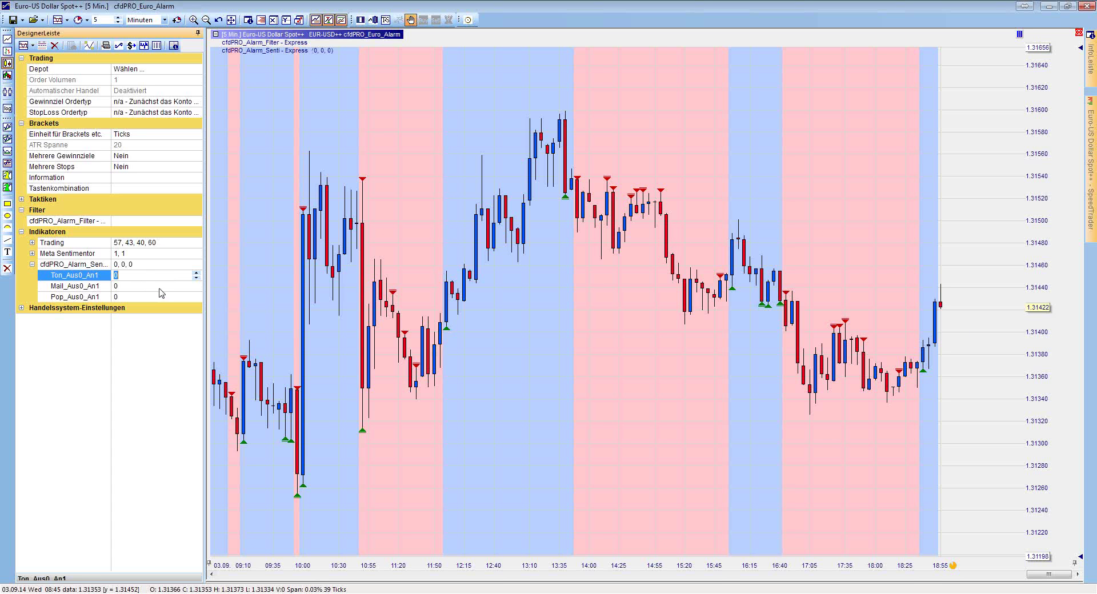
left_click(152, 286)
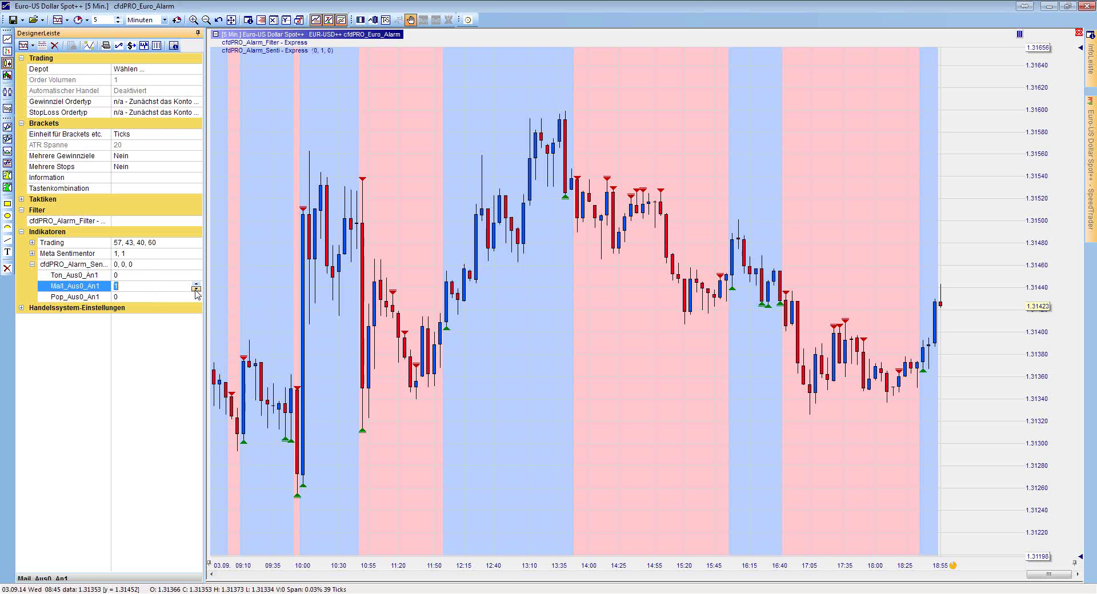
left_click(144, 297)
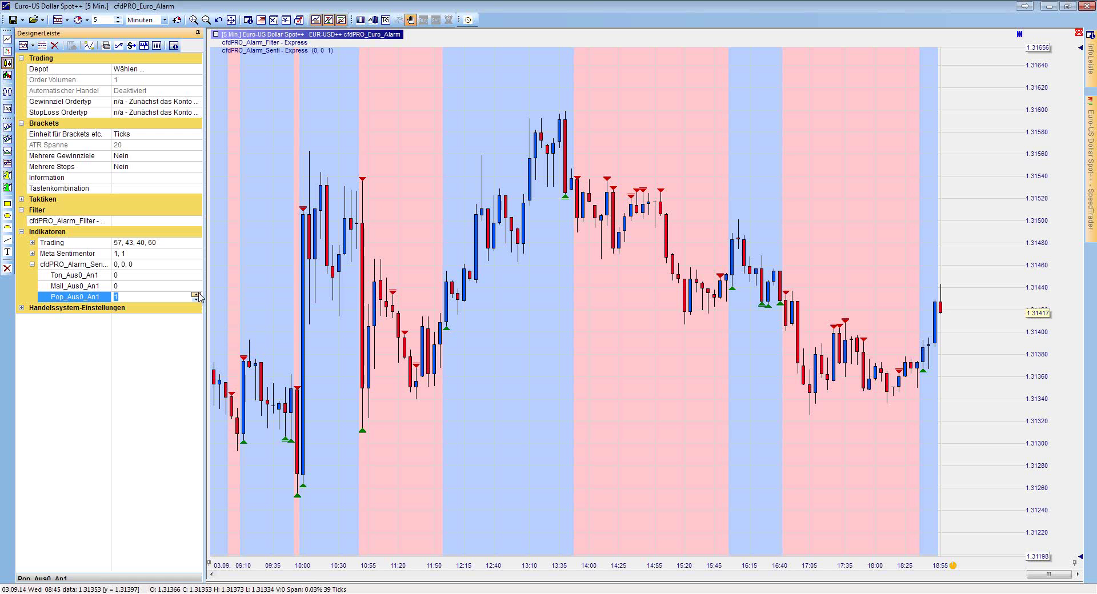
left_click(196, 300)
Unpin the DesignerLeiste and minimize the cfdPRO_Euro_Alarm chart window
left_click(198, 33)
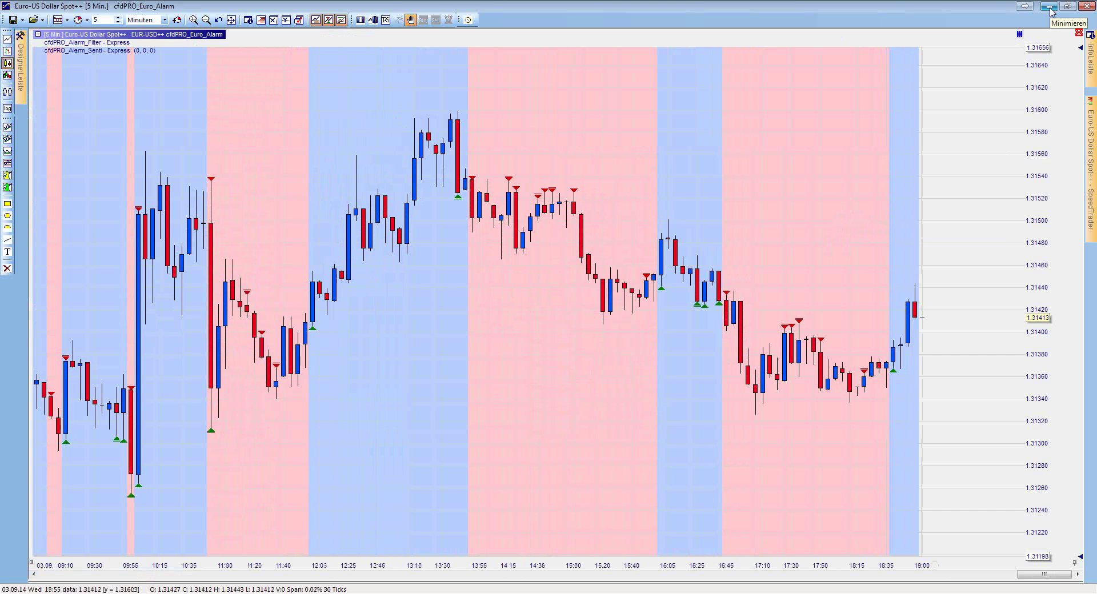
left_click(1049, 6)
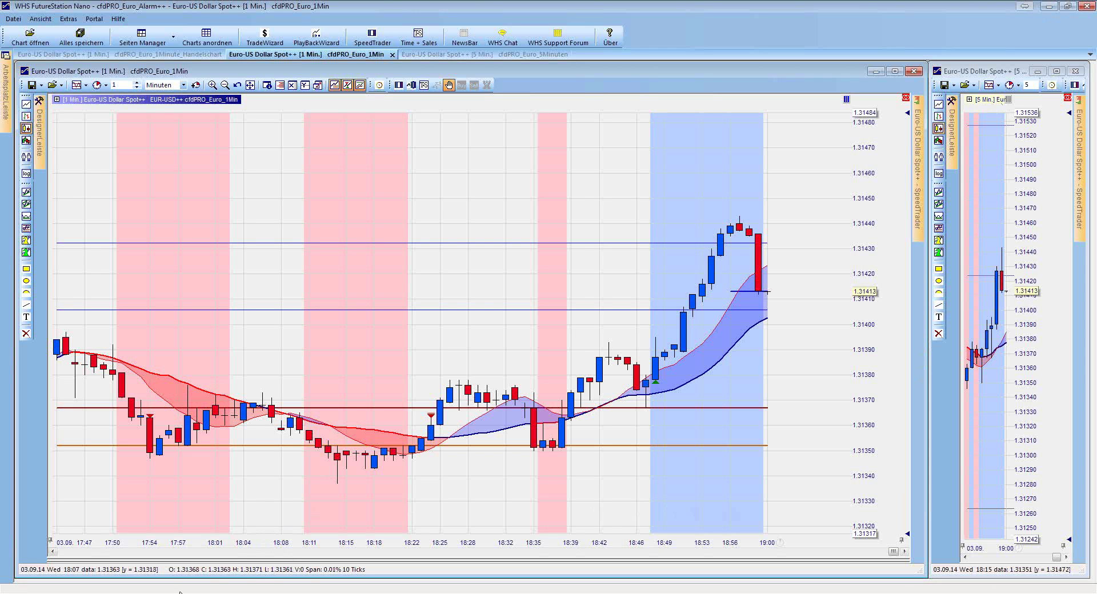
mouse_move(92, 593)
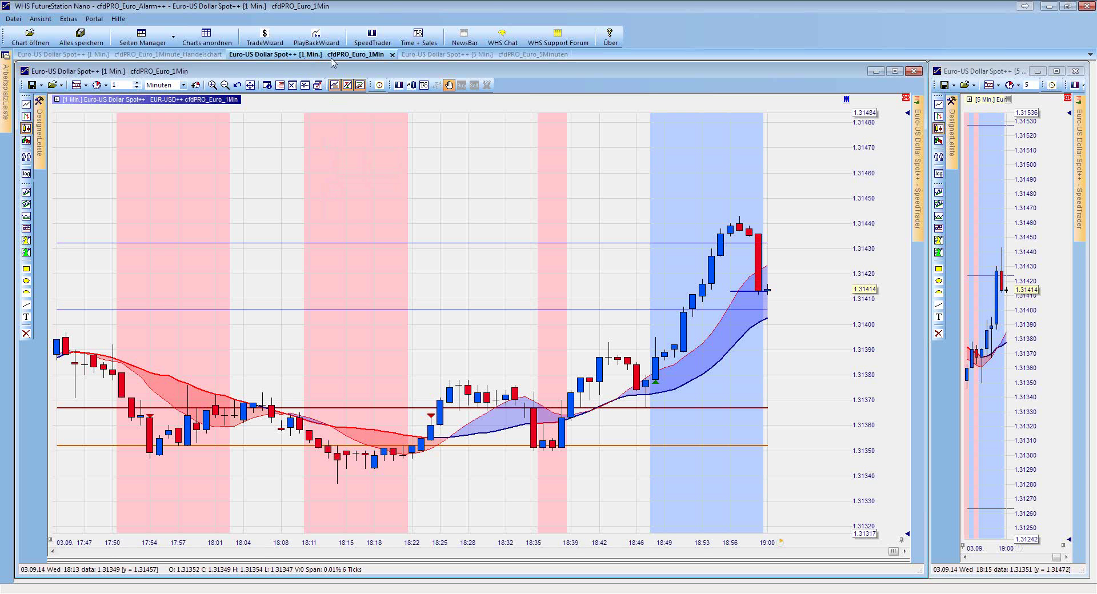
Bring the cfdPRO_Euro_1Minute_Handelschart to the front and zoom in on its latest candles
left_click(474, 56)
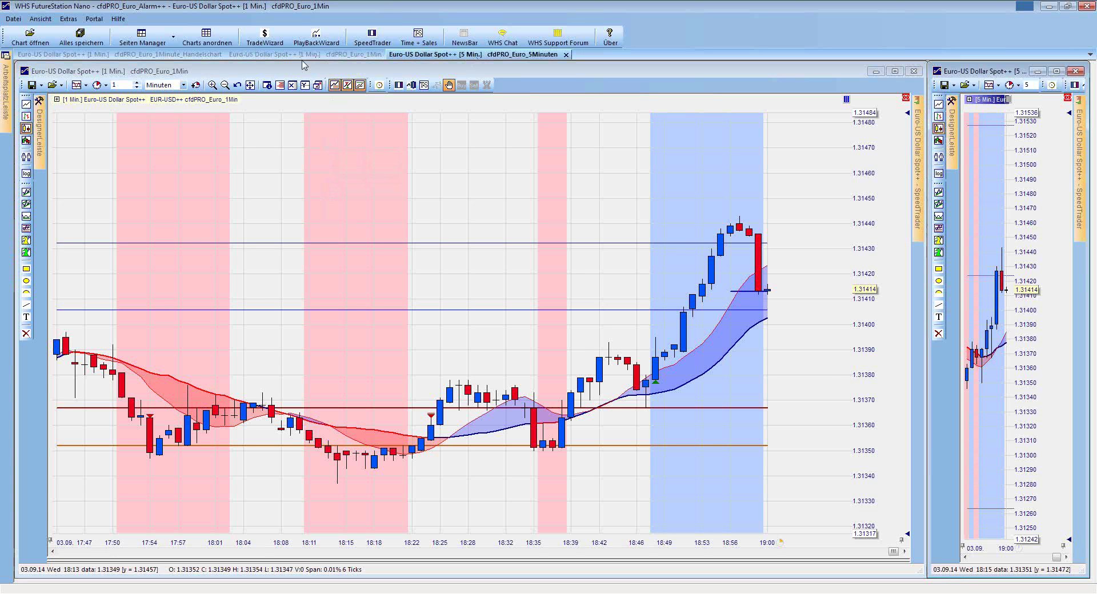
left_click(187, 55)
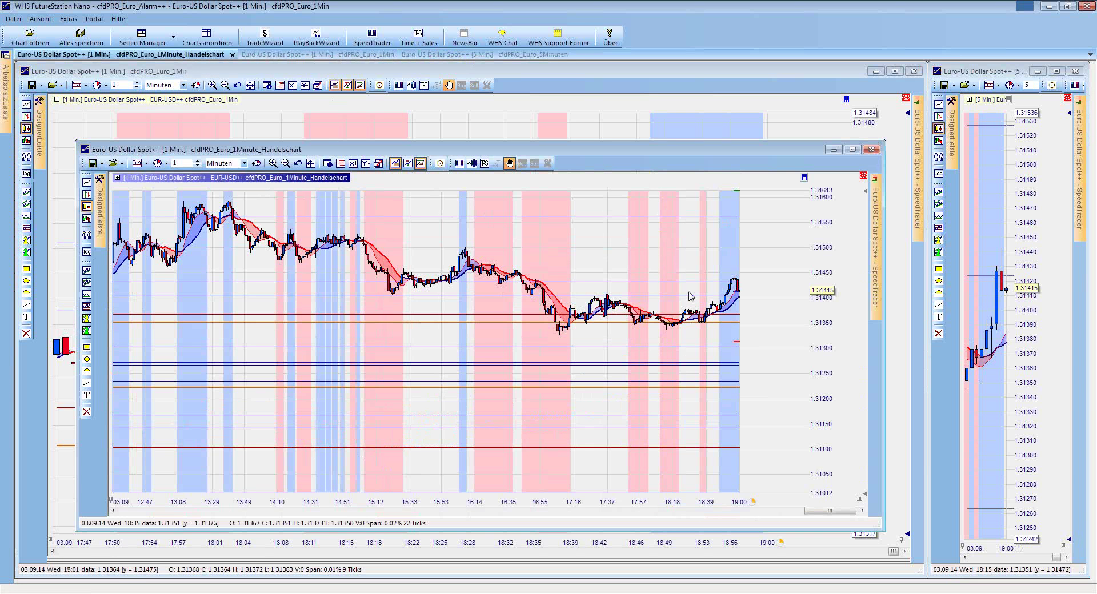
left_click_drag(686, 233, 753, 466)
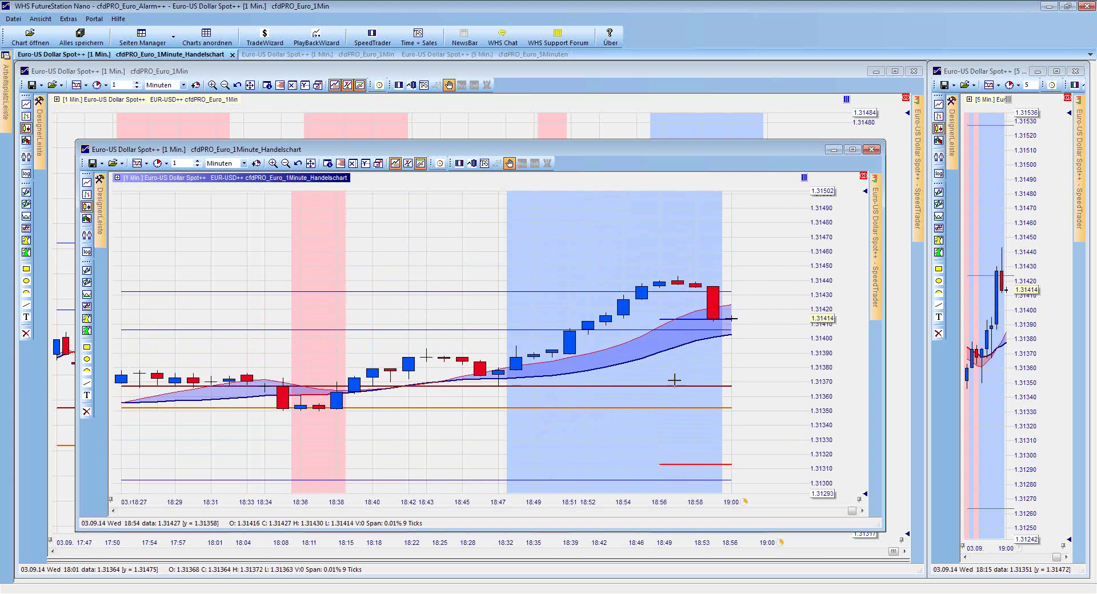
Assign the Messe Sttgart depot to the trading chart in its SpeedTrader and collapse the Nano-VirtualBrokerage window
left_click(877, 217)
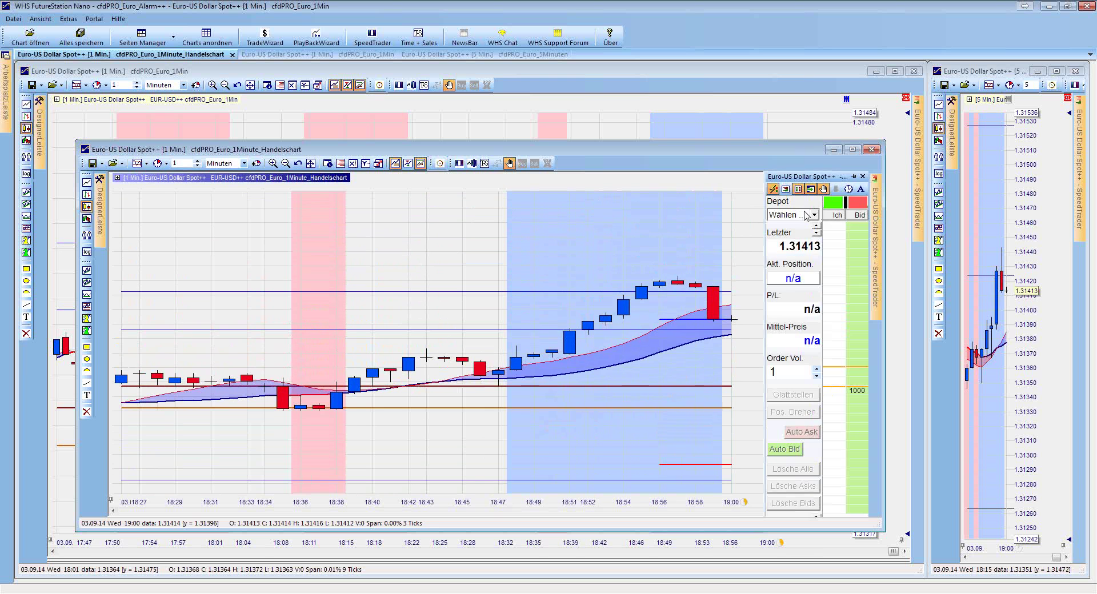
left_click(814, 215)
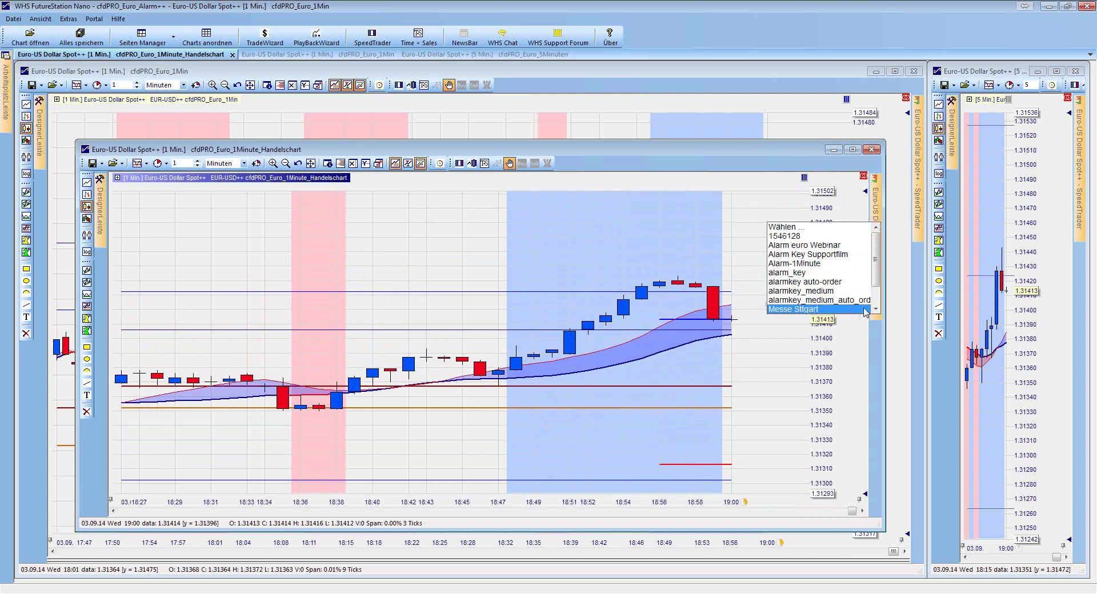
left_click(811, 312)
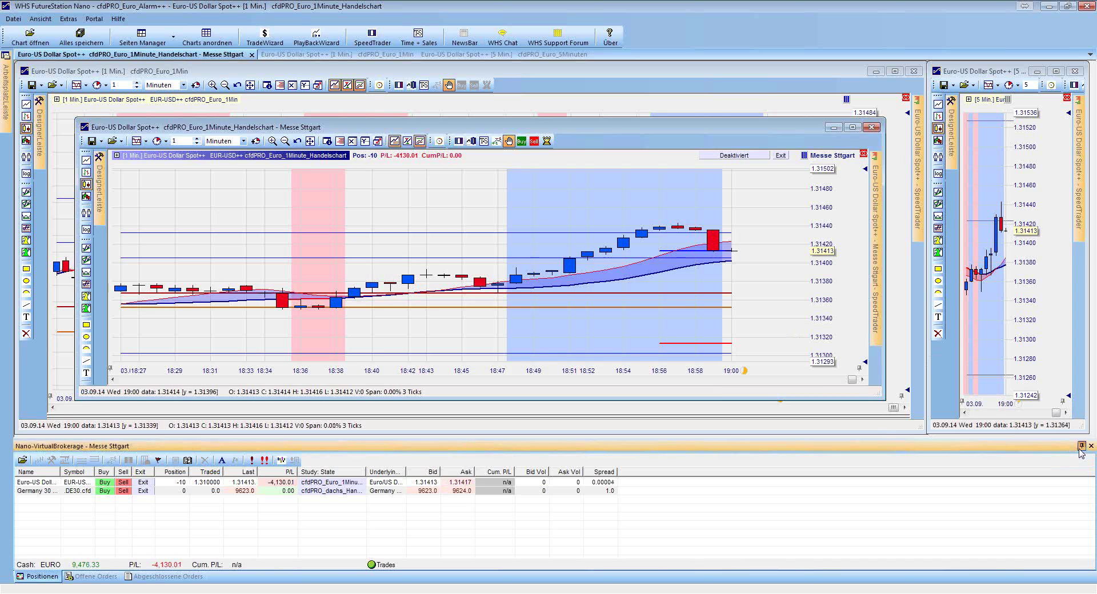
left_click(1081, 447)
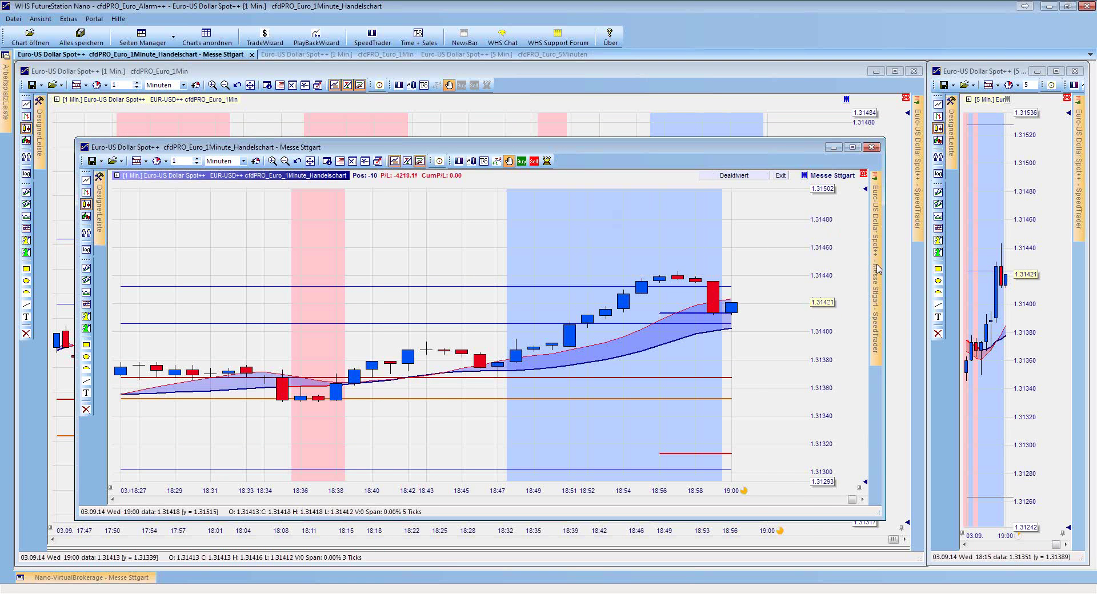
Flatten the trading chart's open Euro-US Dollar position and shift its window slightly upward
mouse_move(878, 268)
left_click(793, 392)
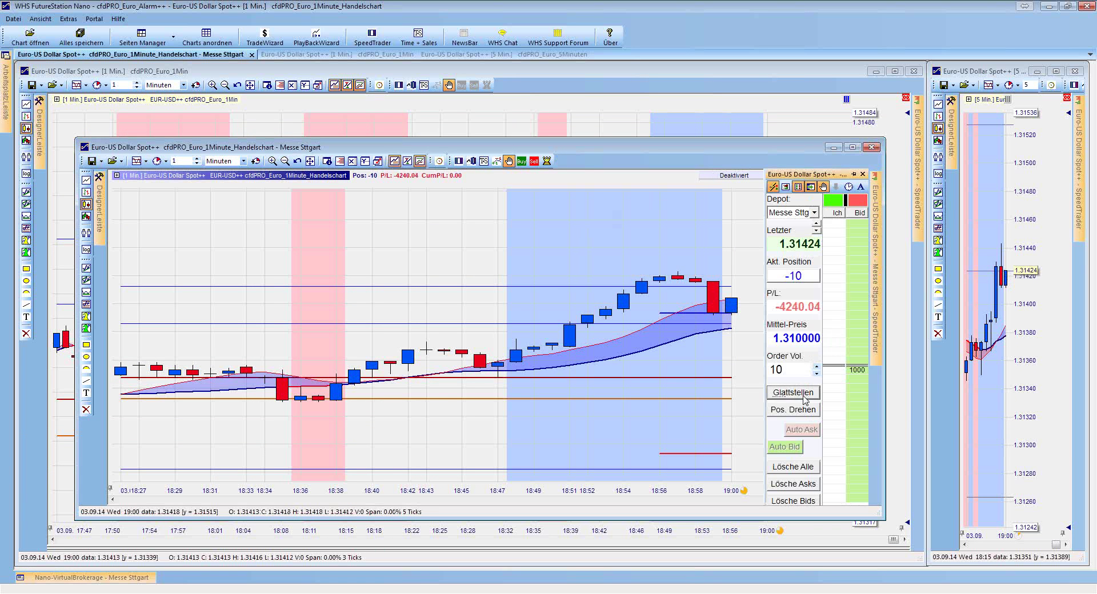
left_click(582, 328)
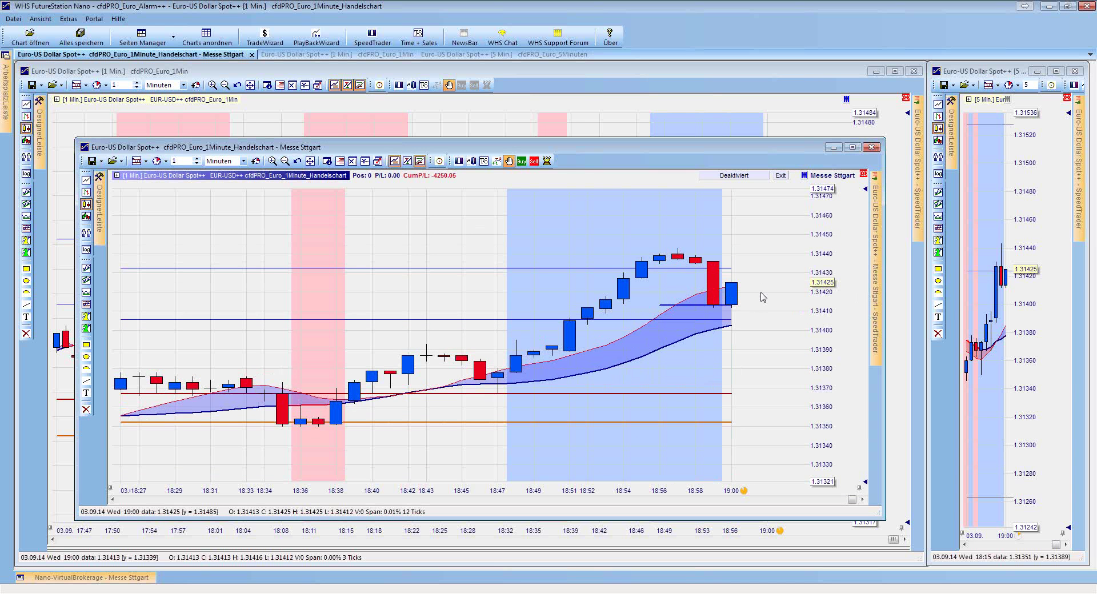
left_click_drag(578, 152, 565, 125)
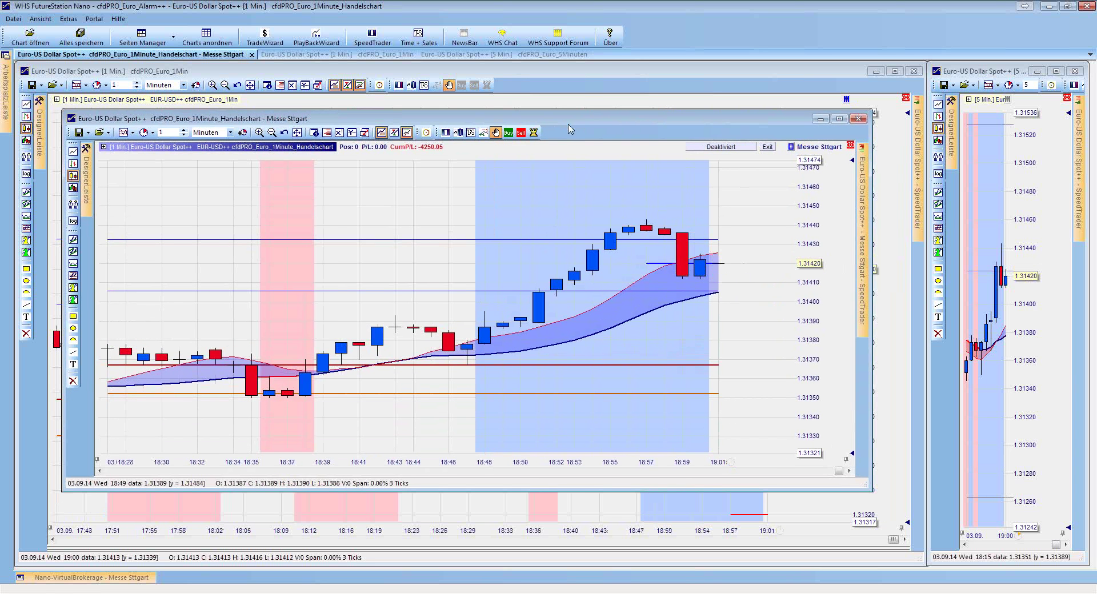
Reselect the Messe Sttgart depot for the trading chart and show its green and red in-chart order columns, minimizing the window to finish
mouse_move(862, 235)
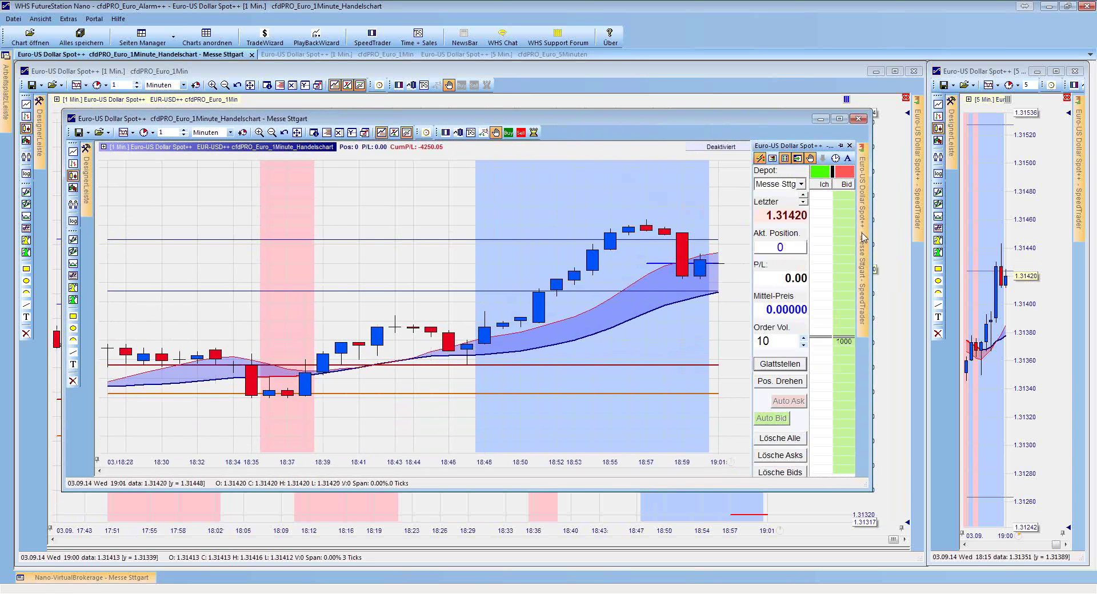
left_click(802, 184)
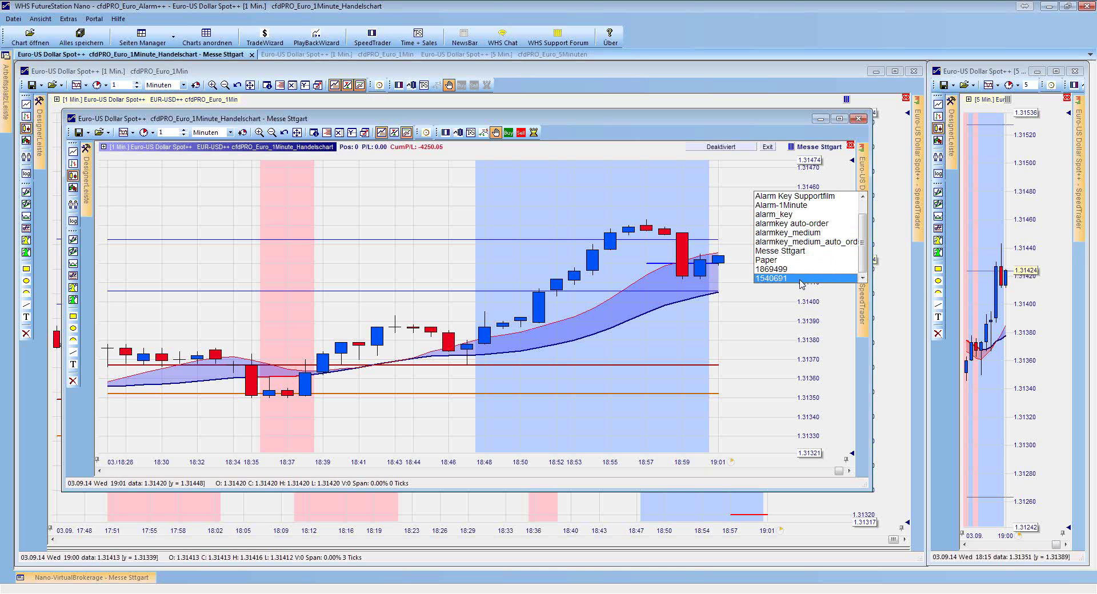
left_click(797, 251)
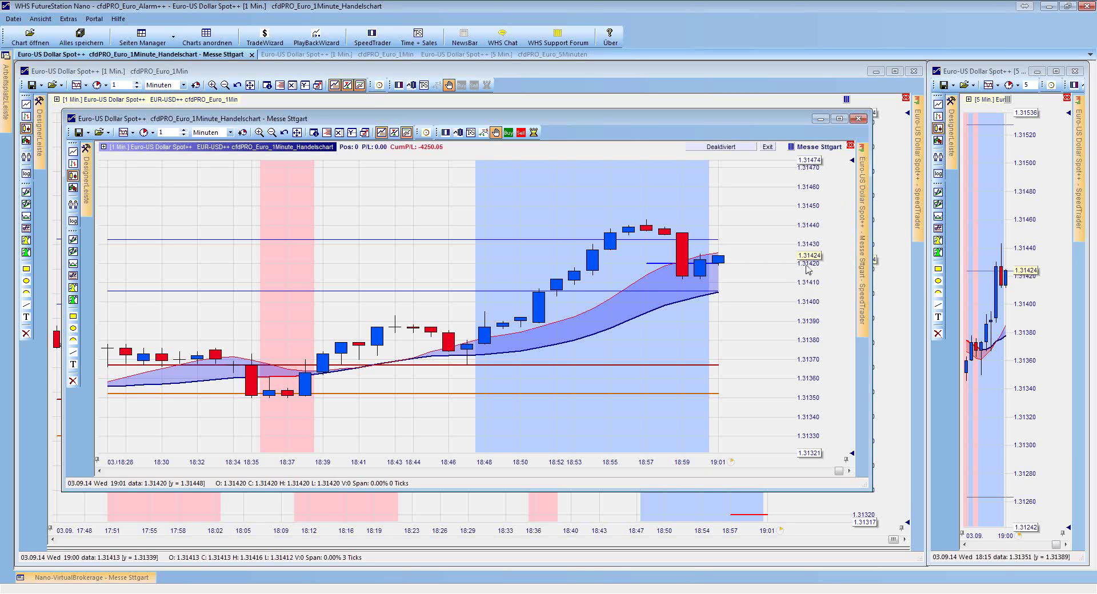
left_click(459, 133)
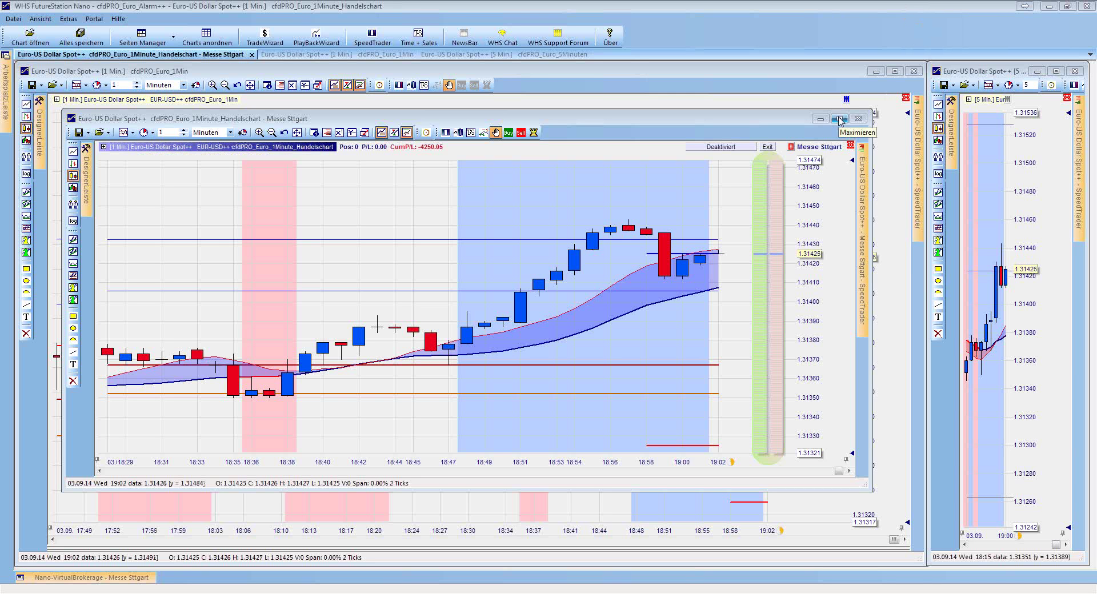
left_click(822, 119)
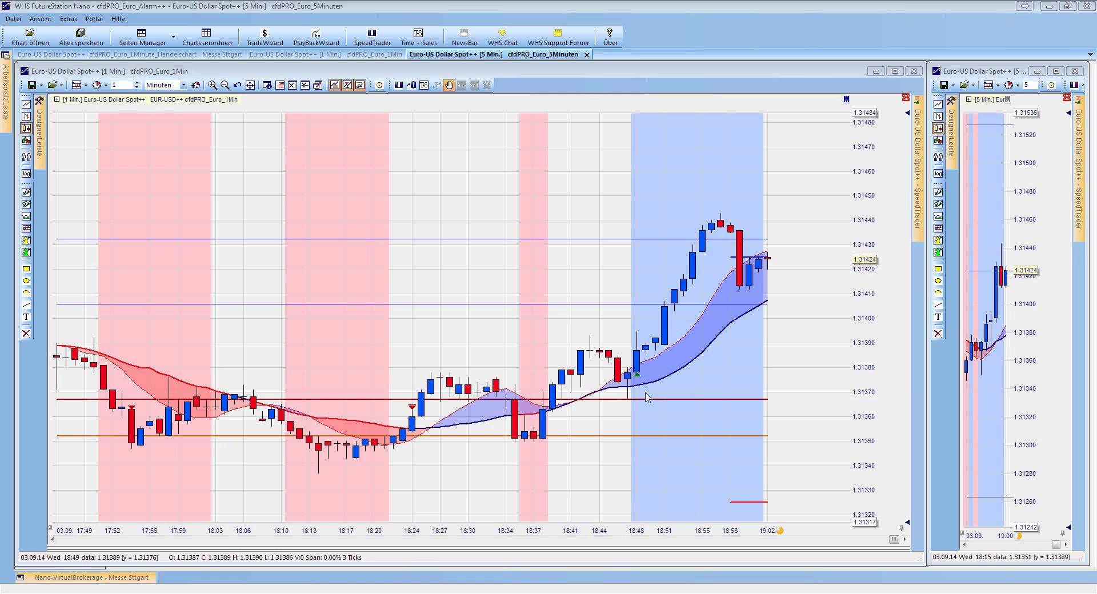
Examine the latest buy signal on the 1-minute chart and briefly reveal the alarm study and Meta Sentimentor panes beneath it
mouse_move(634, 385)
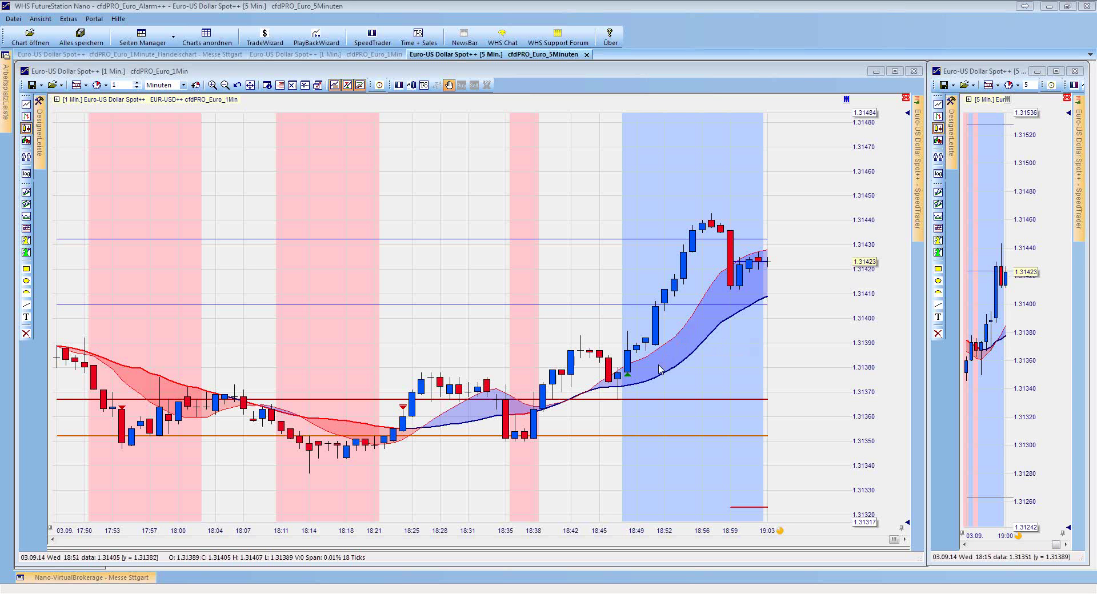
mouse_move(626, 375)
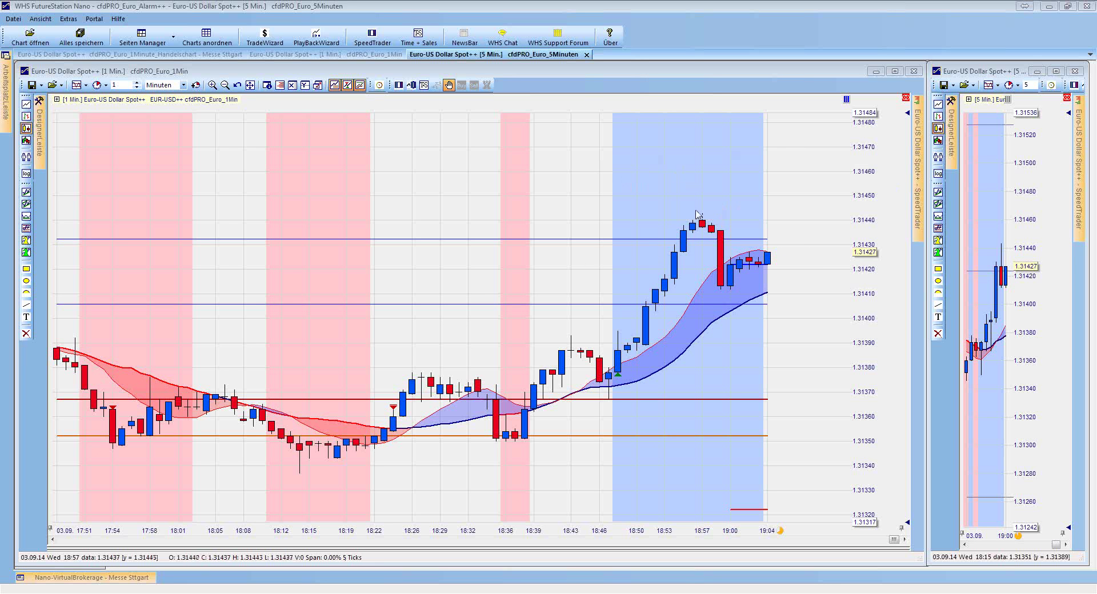
mouse_move(86, 593)
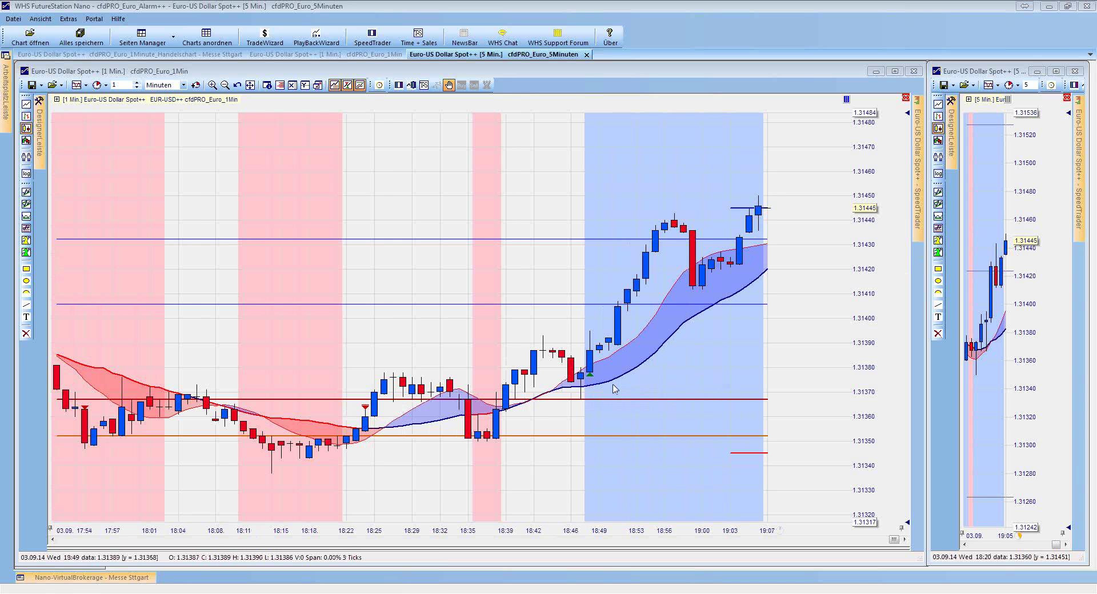
left_click(537, 547)
left_click_drag(537, 548, 549, 471)
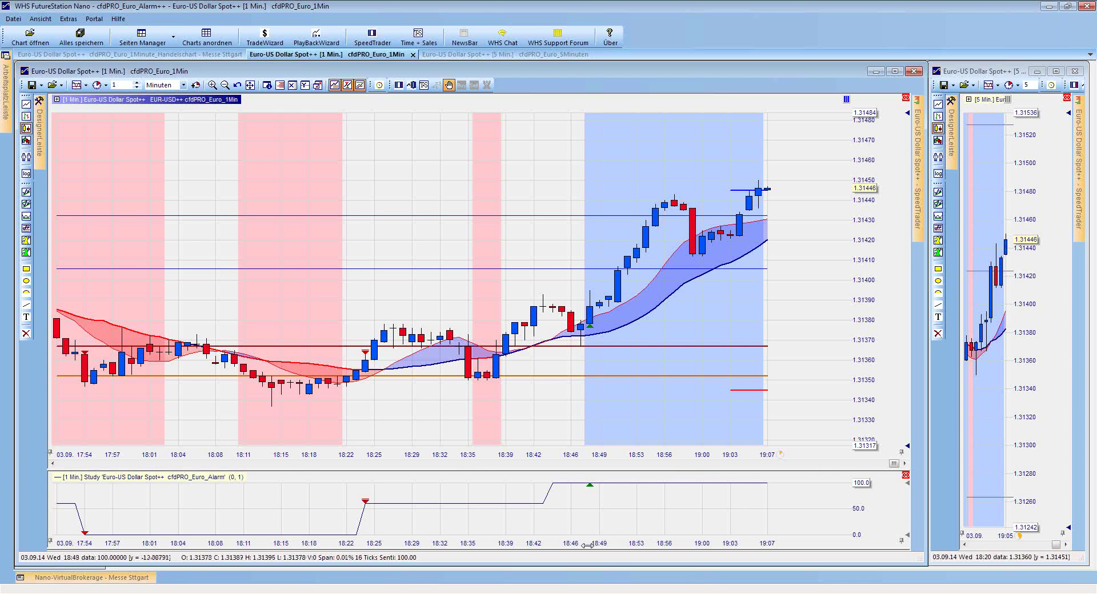
left_click(585, 522)
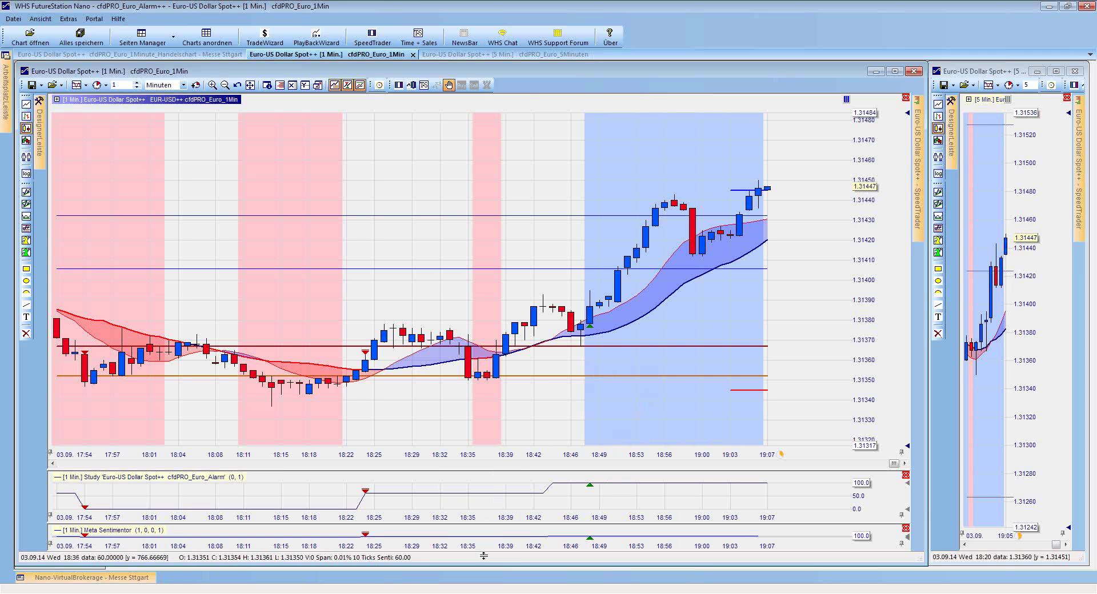
left_click_drag(482, 533, 486, 550)
left_click_drag(495, 468, 496, 549)
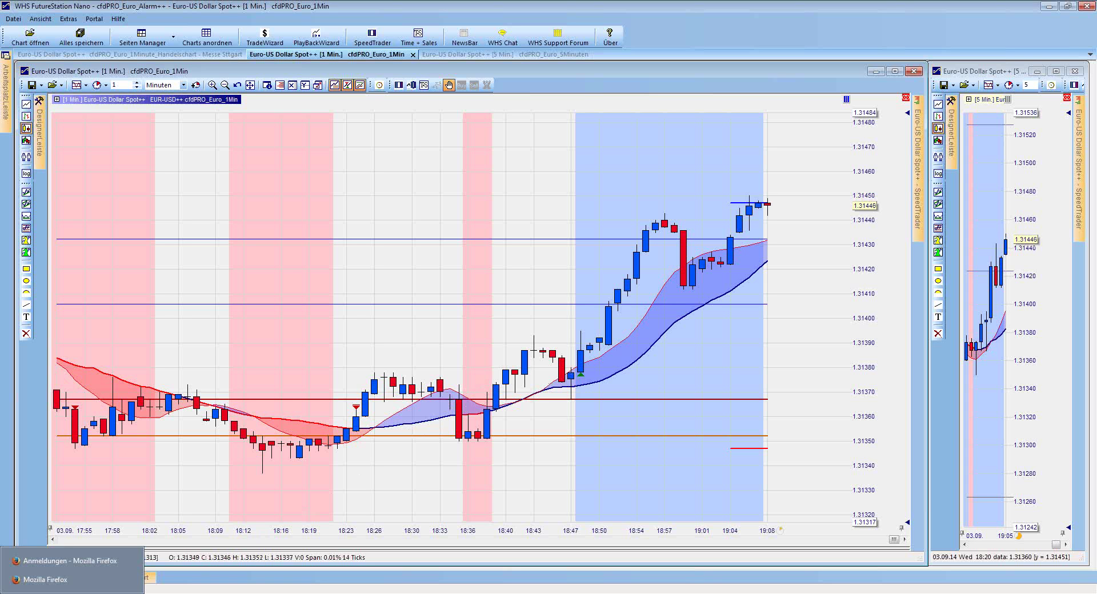
Close all open Firefox windows
right_click(72, 593)
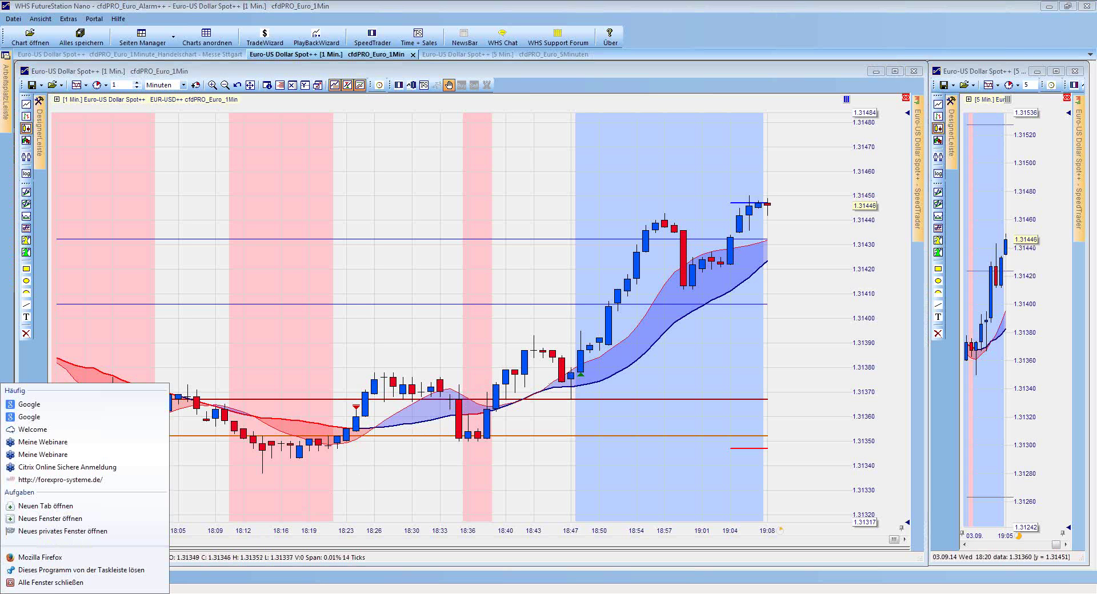
left_click(51, 584)
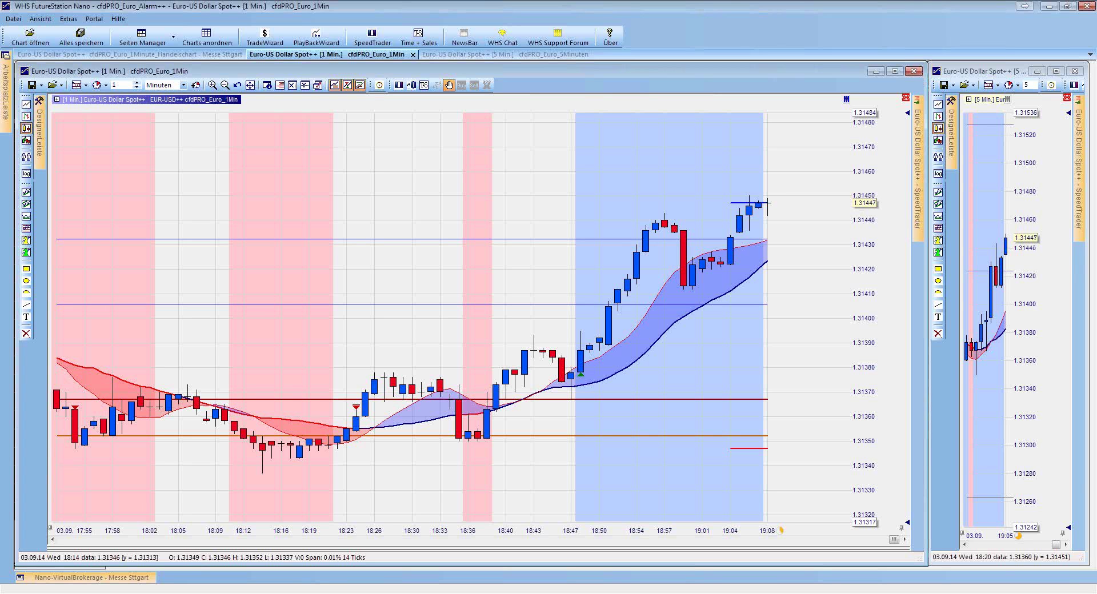
Compare the signals in the cfdPRO_Euro_Alarm and Meta Sentimentor panes under the 1-minute chart, collapsing both panes again
double_click(461, 548)
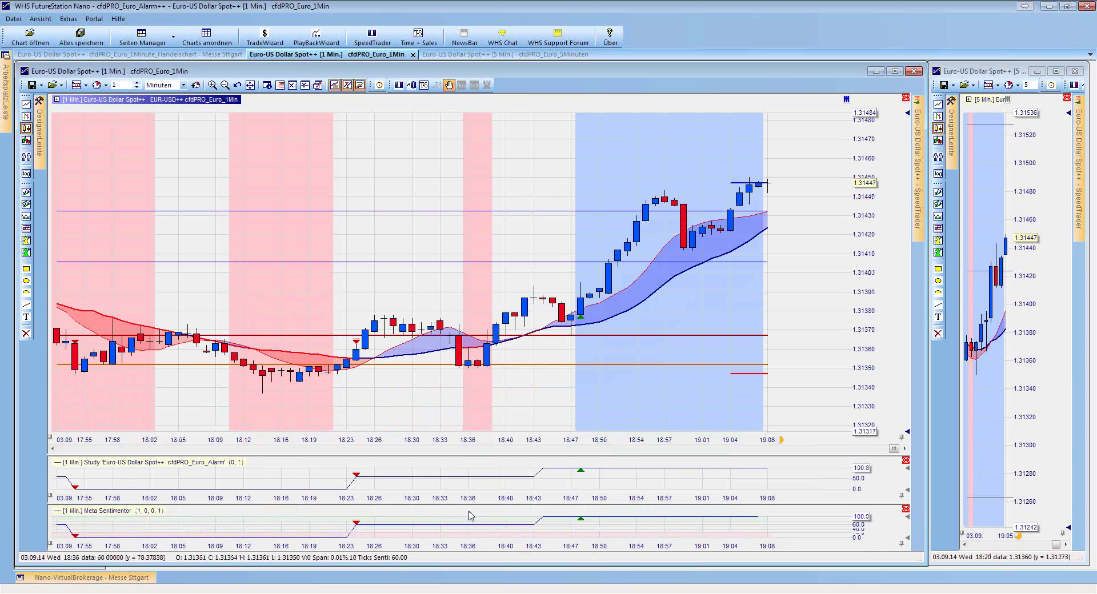
left_click_drag(473, 503, 472, 568)
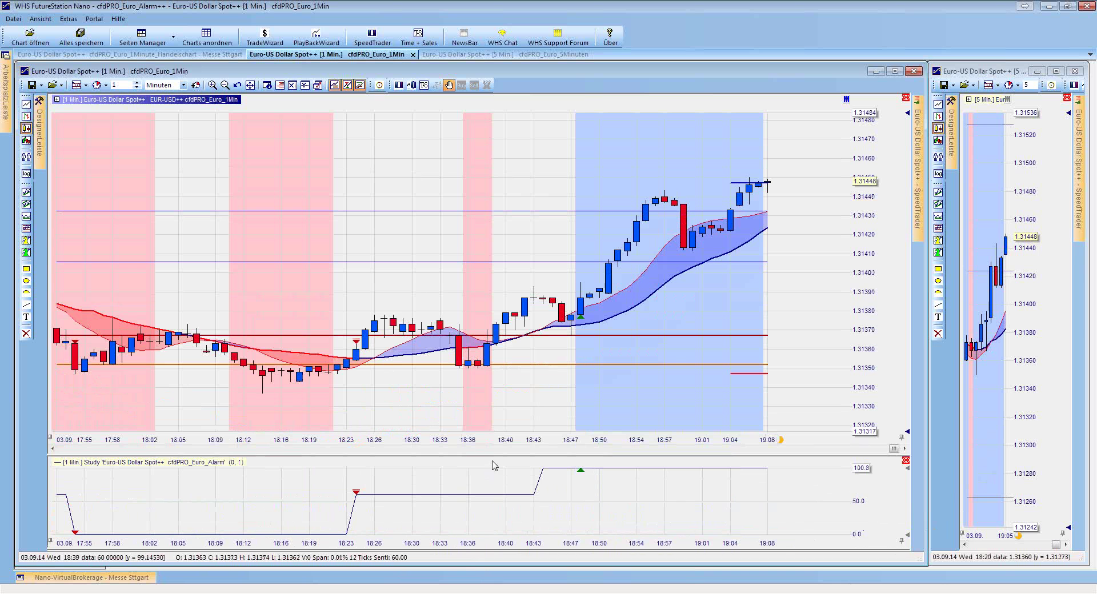
left_click_drag(494, 457, 514, 566)
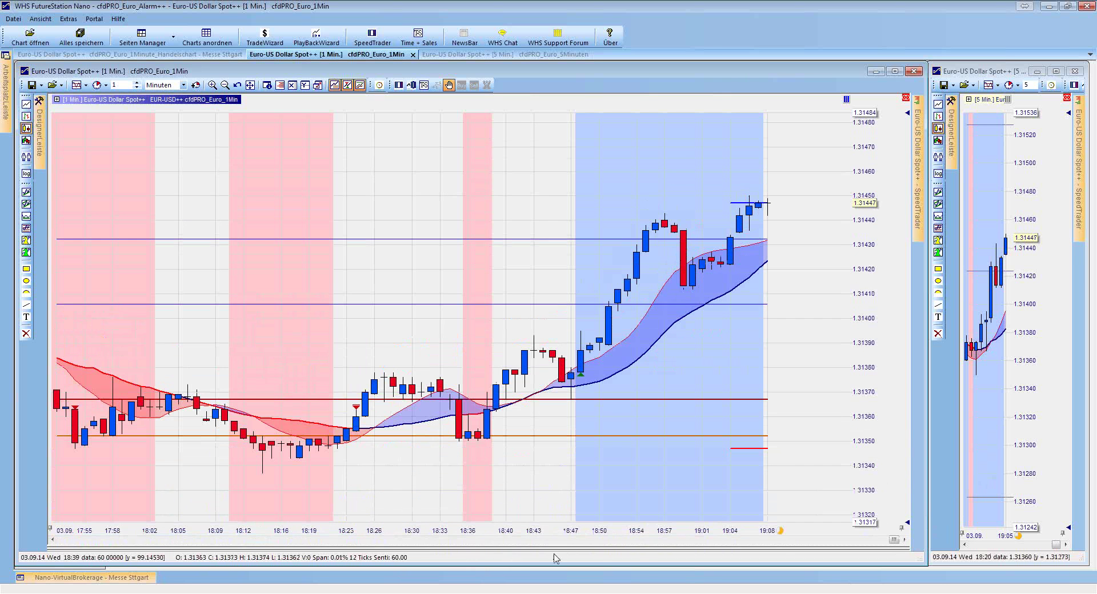
double_click(437, 547)
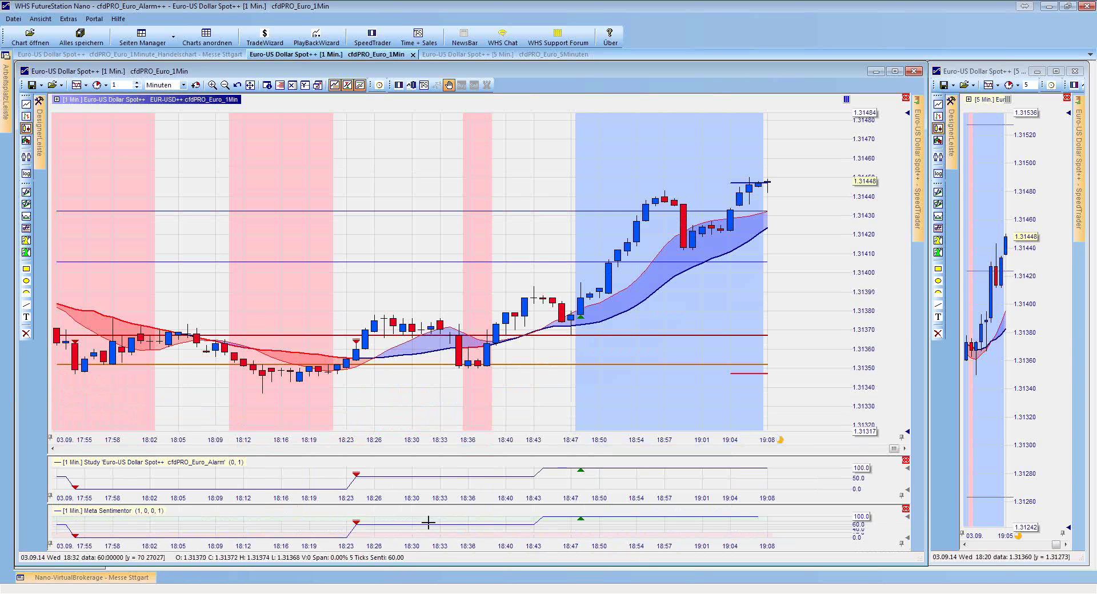
left_click_drag(433, 504, 441, 577)
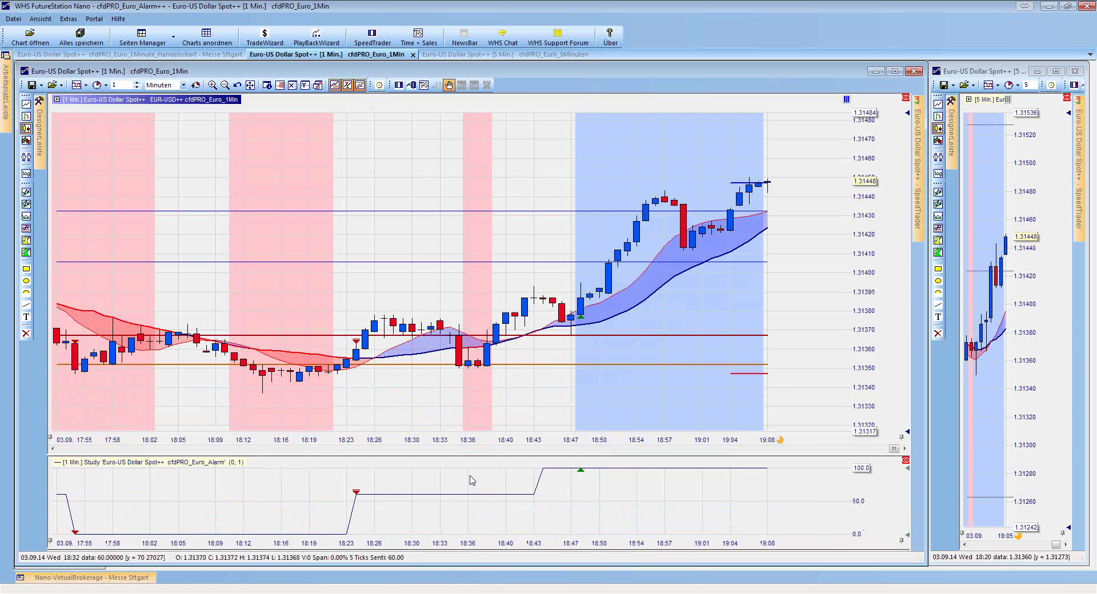
left_click_drag(465, 455, 474, 550)
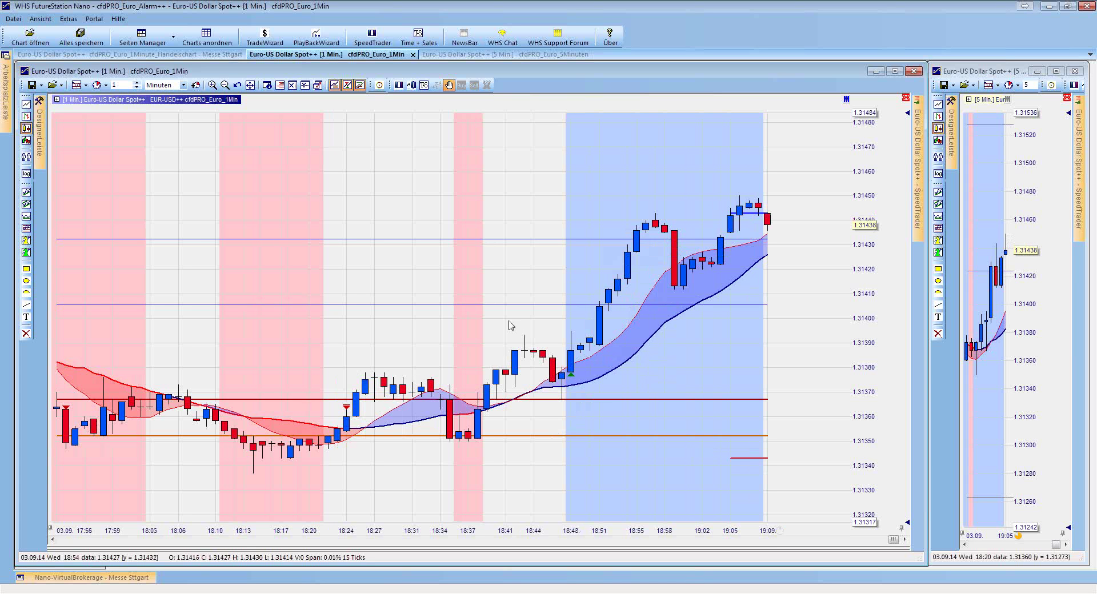
Turn on the crosshair in the 5-minute cfdPRO_Euro_Alarm chart and inspect the 18:40 buy signal, minimizing the chart to finish
left_click(85, 578)
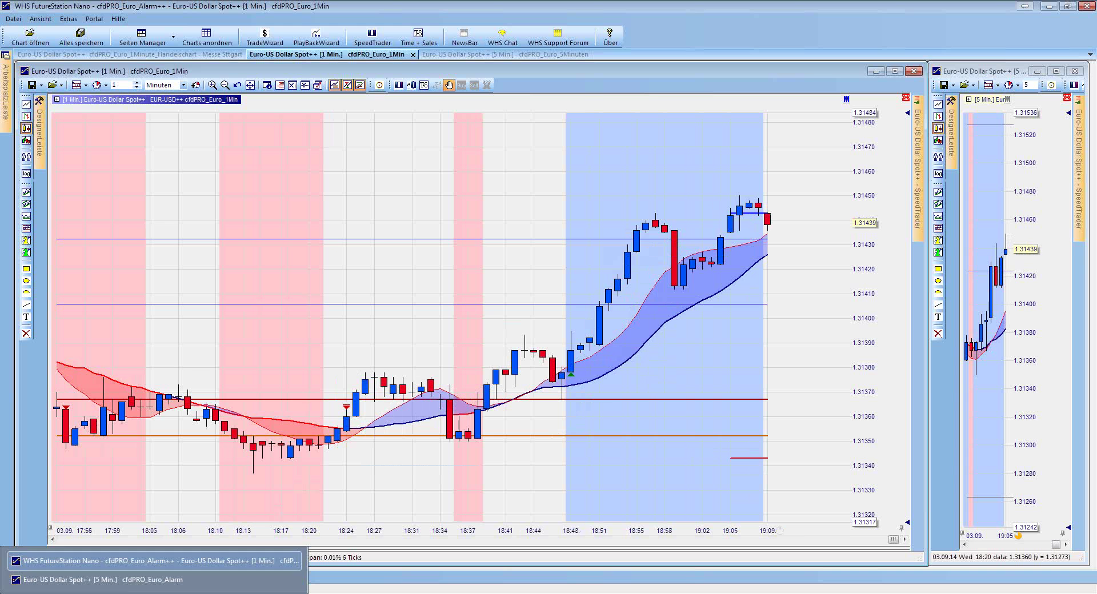
double_click(120, 580)
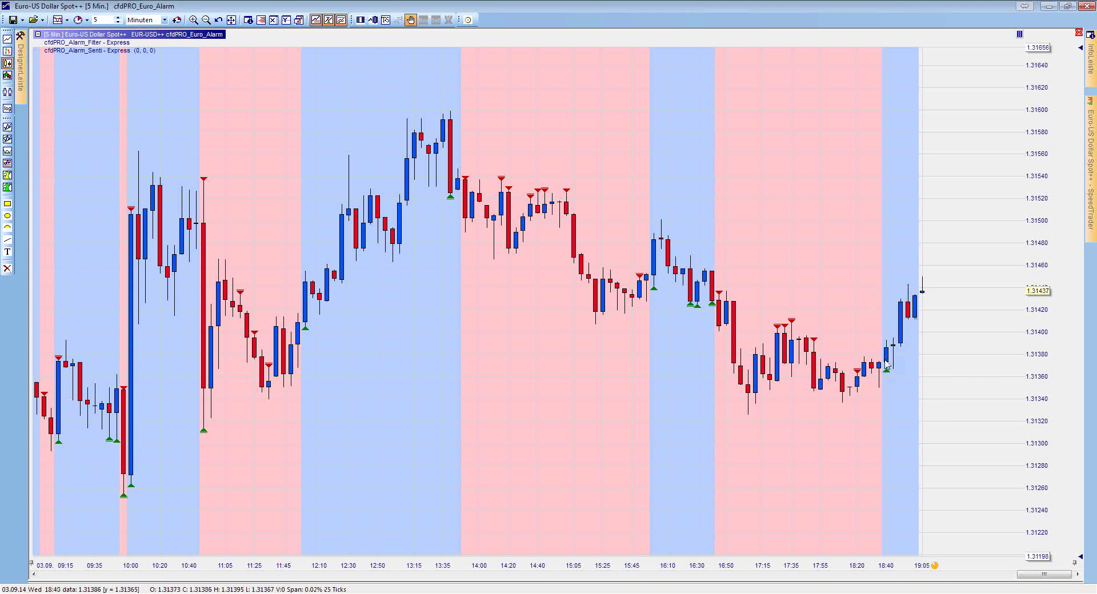
left_click(273, 20)
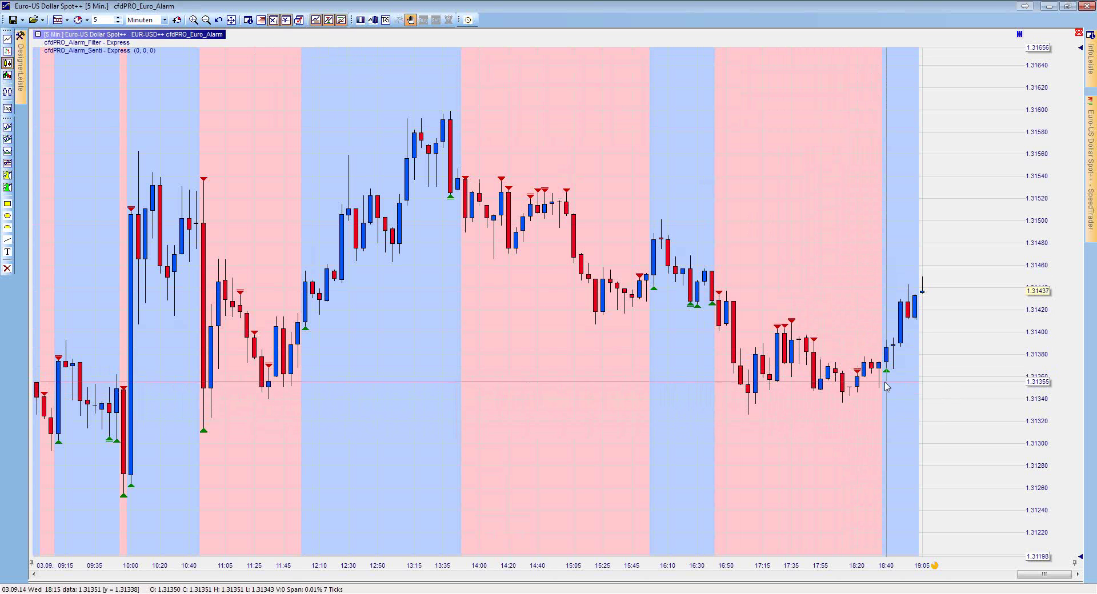
mouse_move(889, 386)
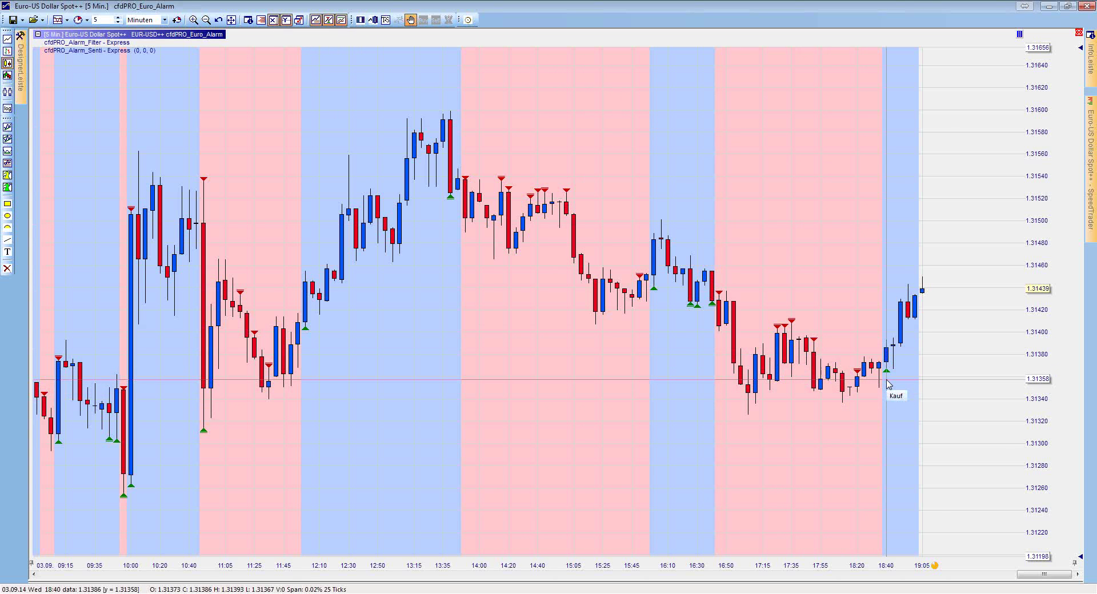
left_click(1049, 7)
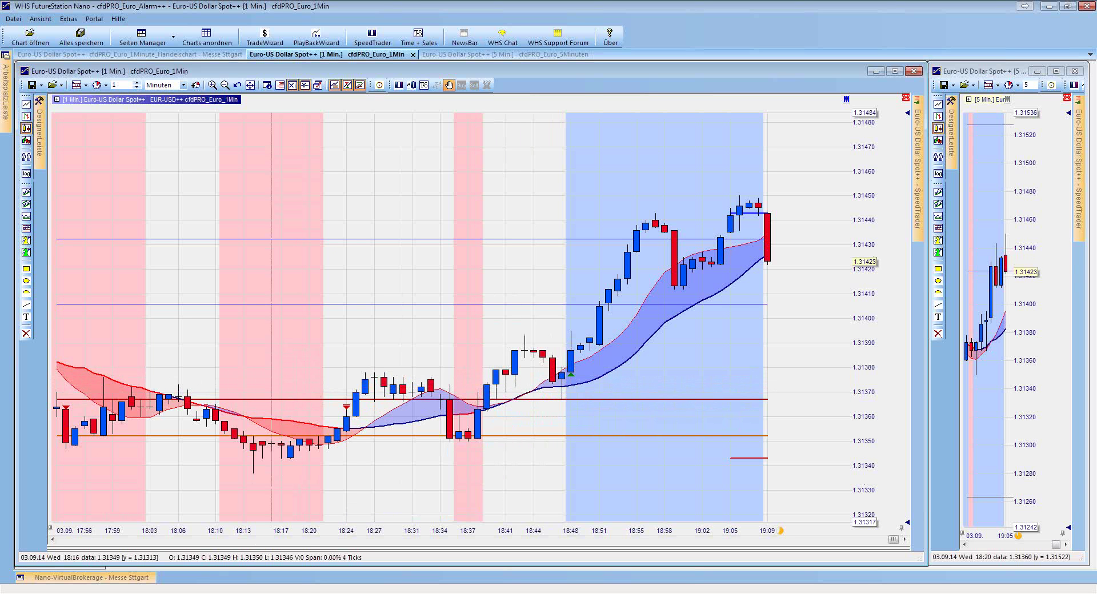
Reopen the 5-minute cfdPRO_Euro_Alarm chart to examine the candles following the 18:40 signal, and minimize it again
left_click(137, 578)
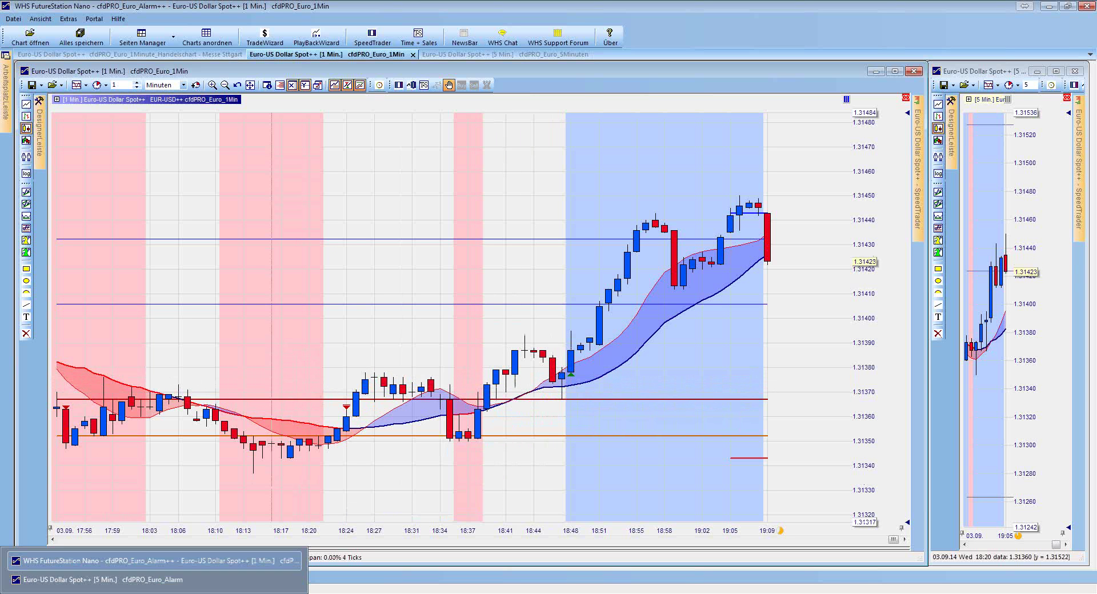
left_click(138, 580)
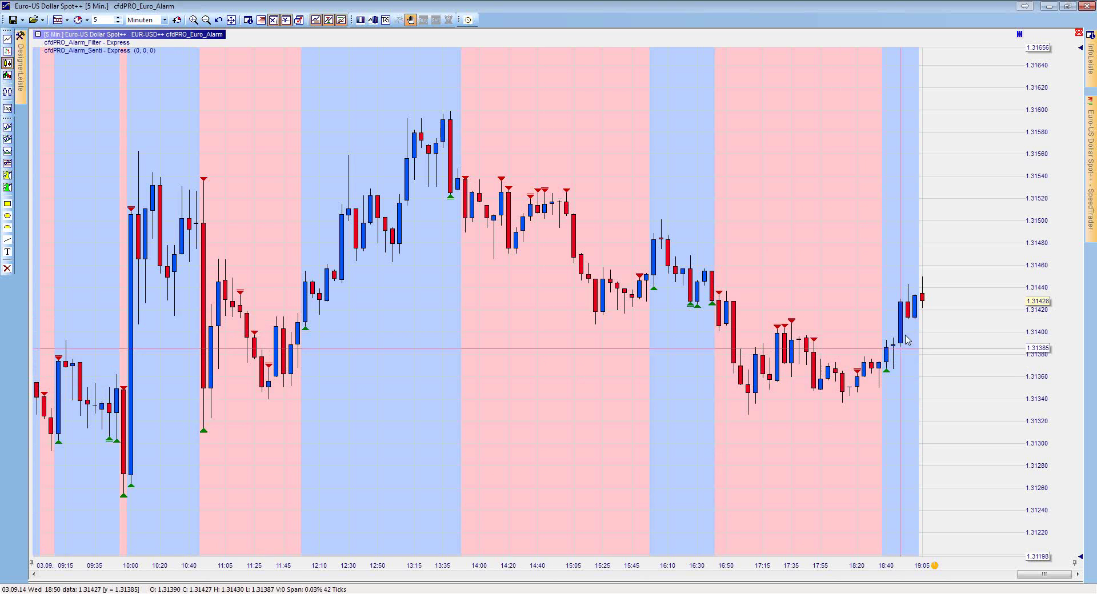
left_click(1049, 6)
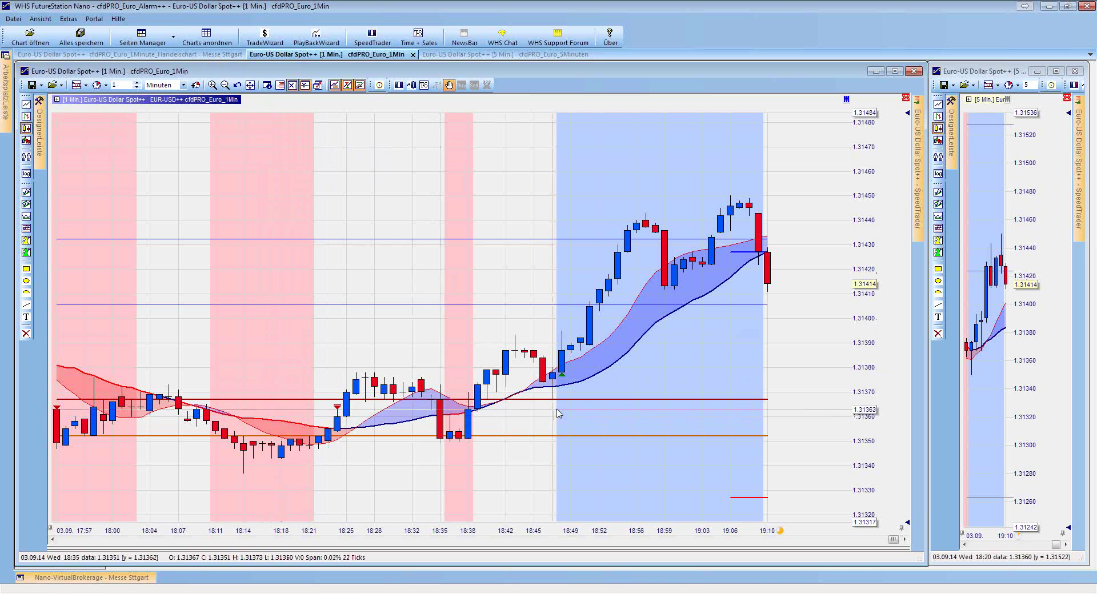
Inspect the 18:48 signal's label on the 1-minute chart, and view and collapse the two study panes below it
mouse_move(564, 381)
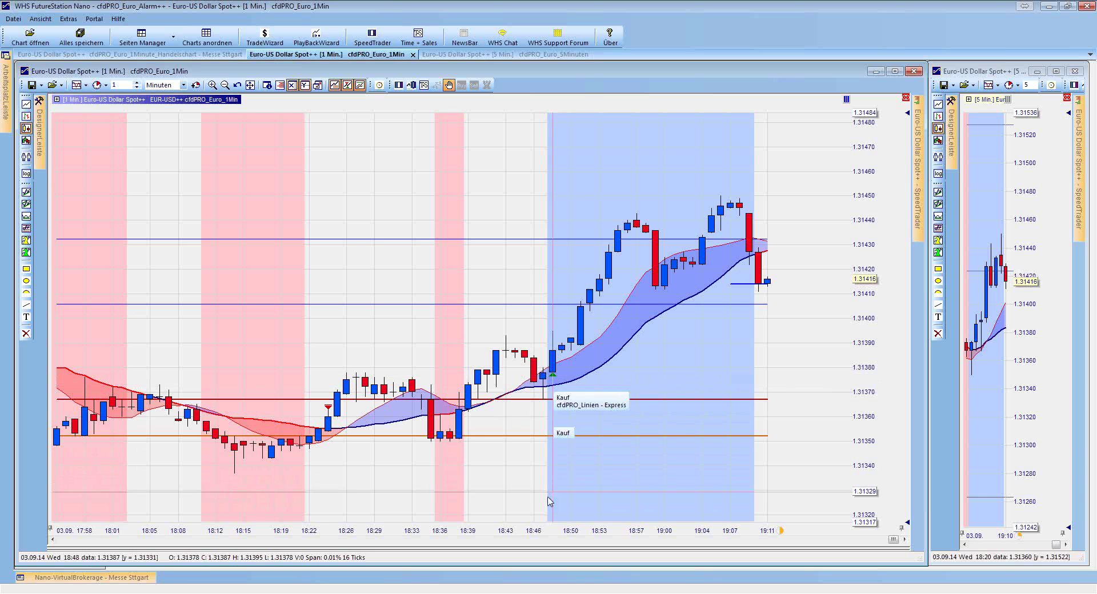
double_click(454, 547)
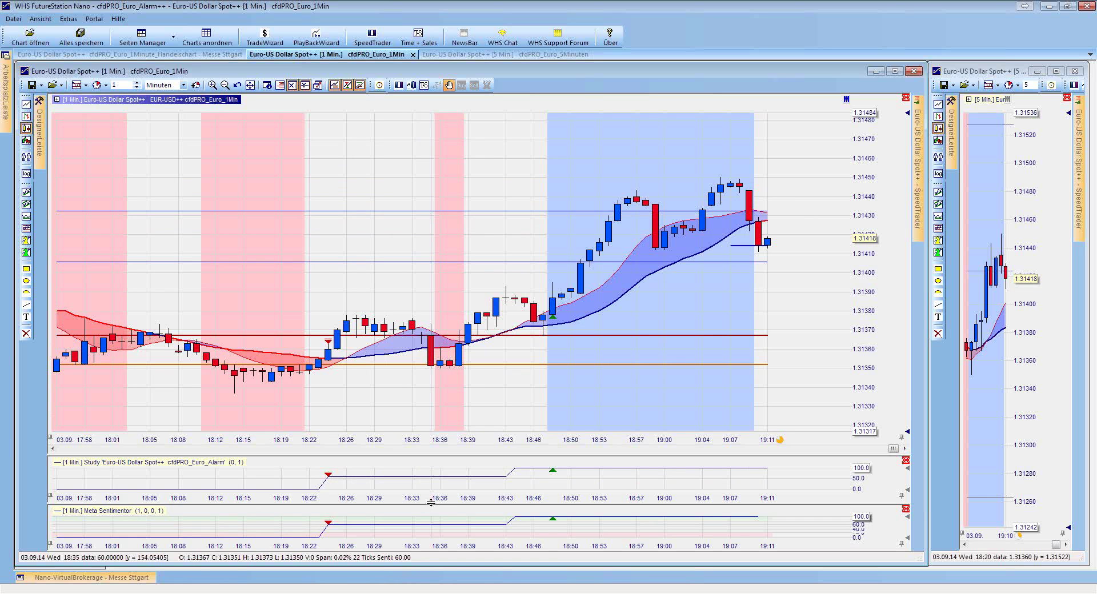
left_click_drag(431, 579, 431, 578)
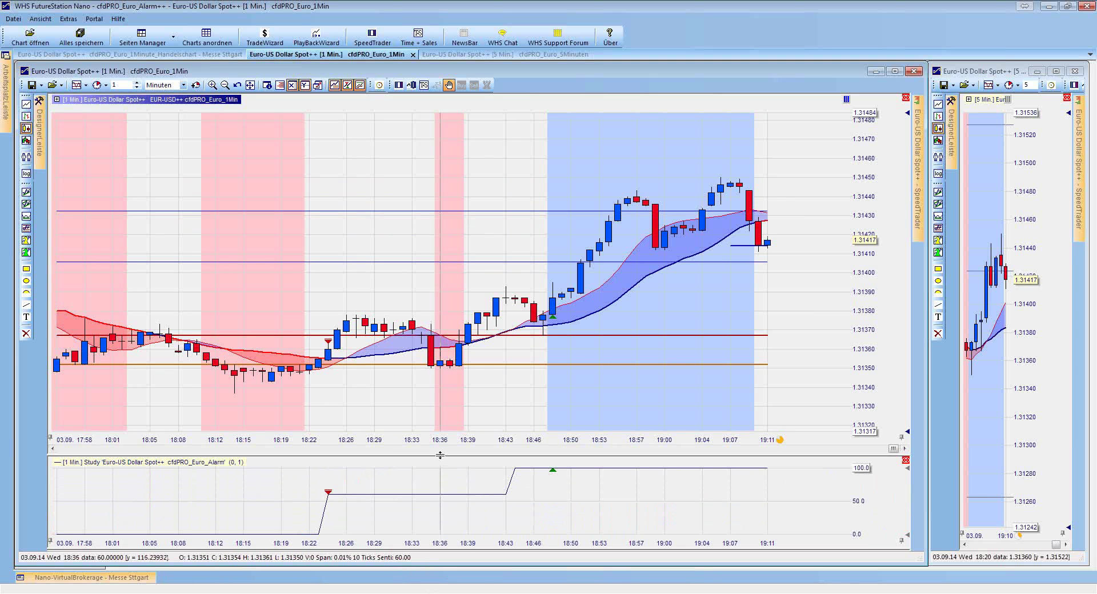
left_click_drag(440, 542, 439, 540)
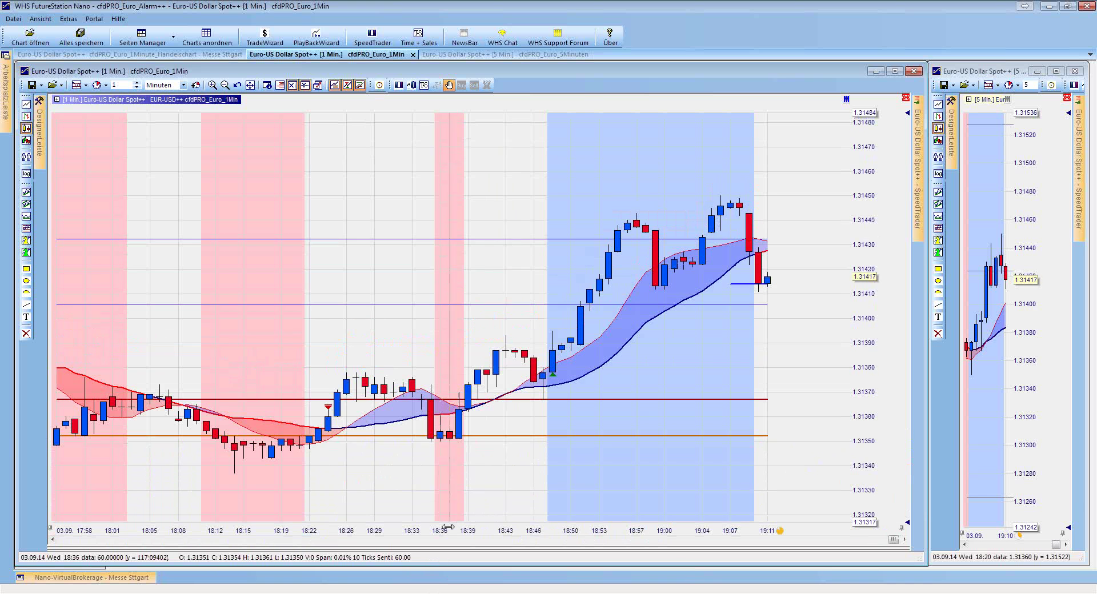
Maximize the cfdPRO_Euro_1Minute_Handelschart trading chart and expand its list of applied studies
left_click(185, 55)
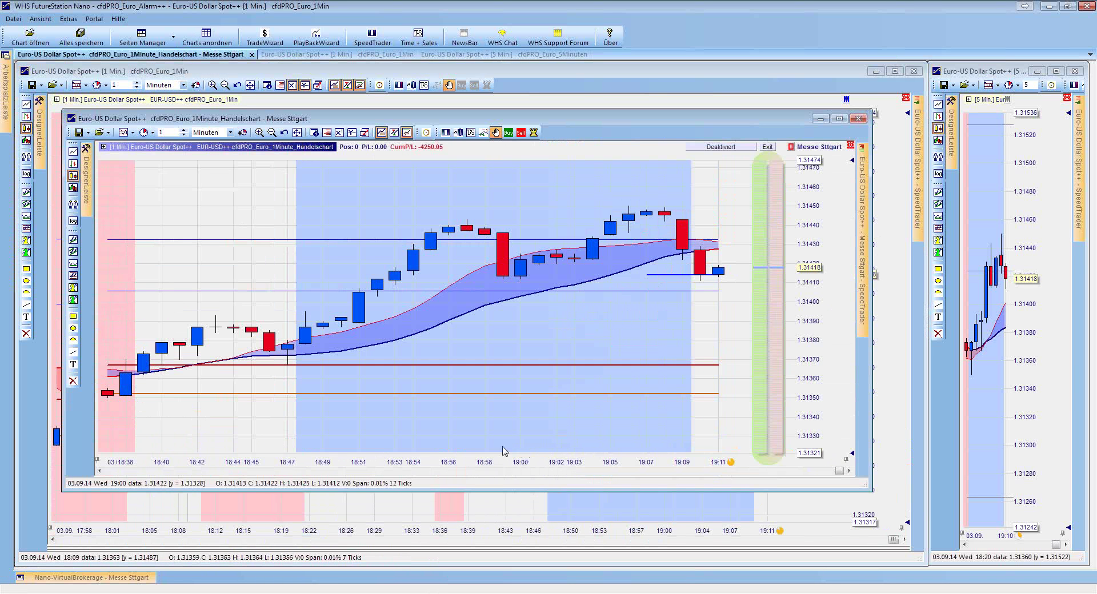
left_click(840, 118)
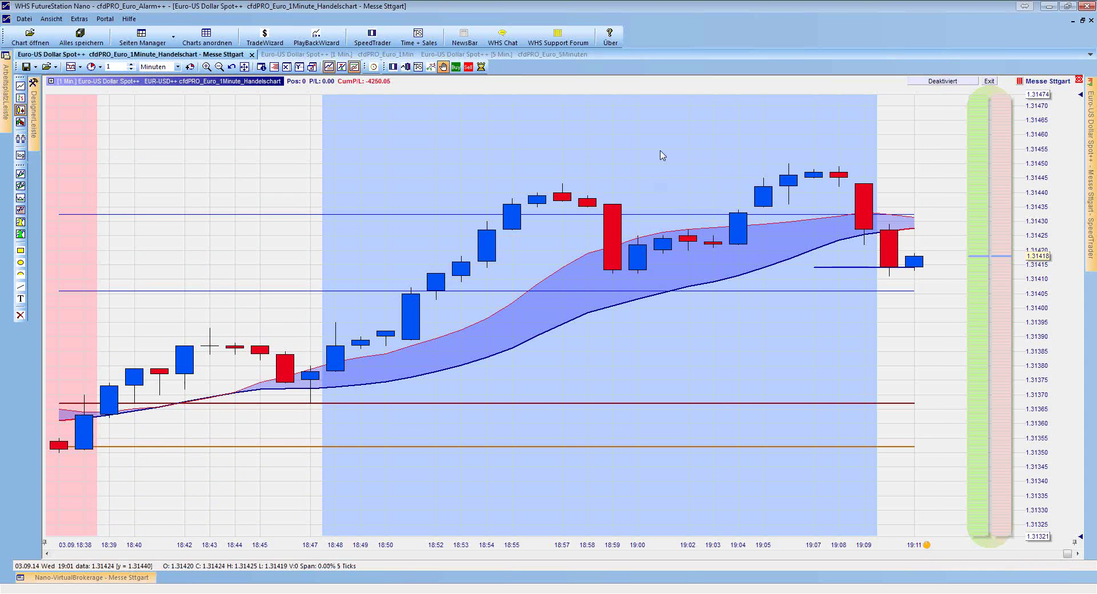
left_click_drag(661, 157, 593, 262)
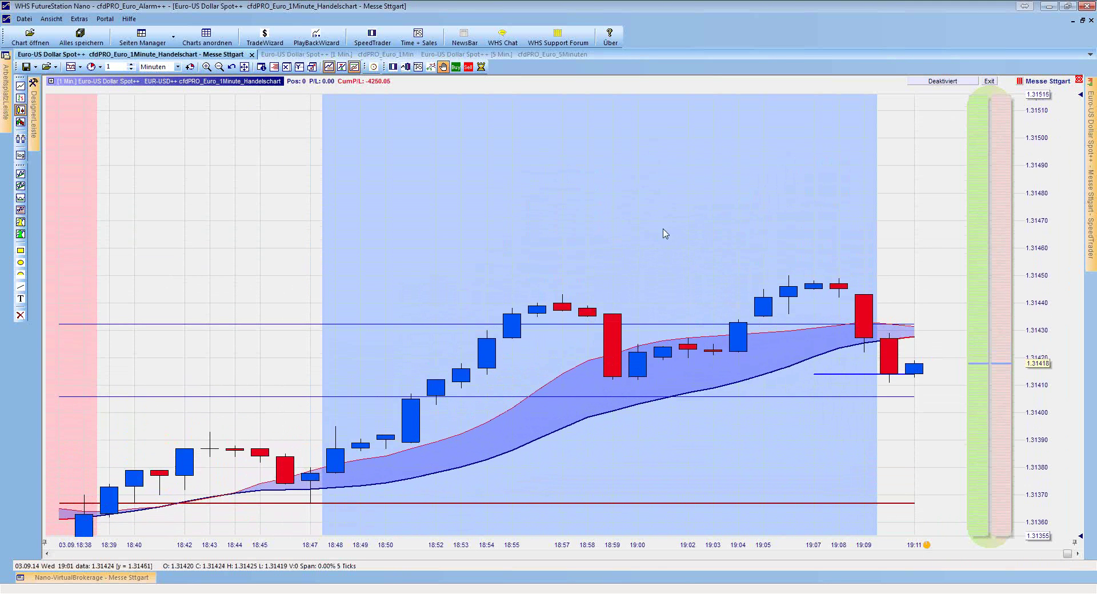
left_click(50, 81)
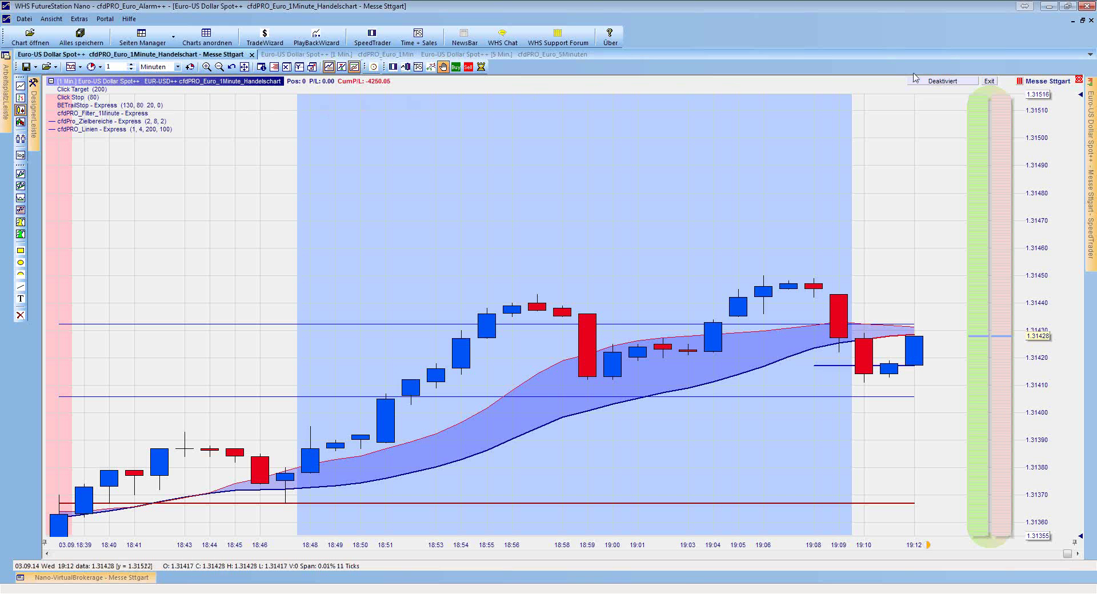
Set the trading chart's order mode to TradeGuard + AutoOrder and open a long Euro-US Dollar position with a buy order
left_click(931, 86)
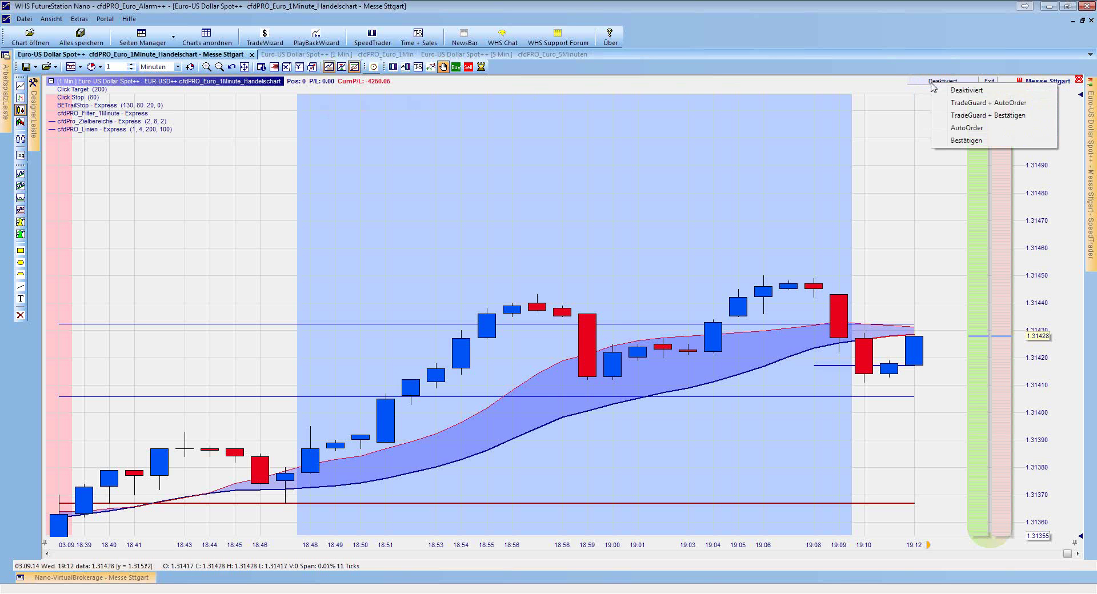
left_click(952, 106)
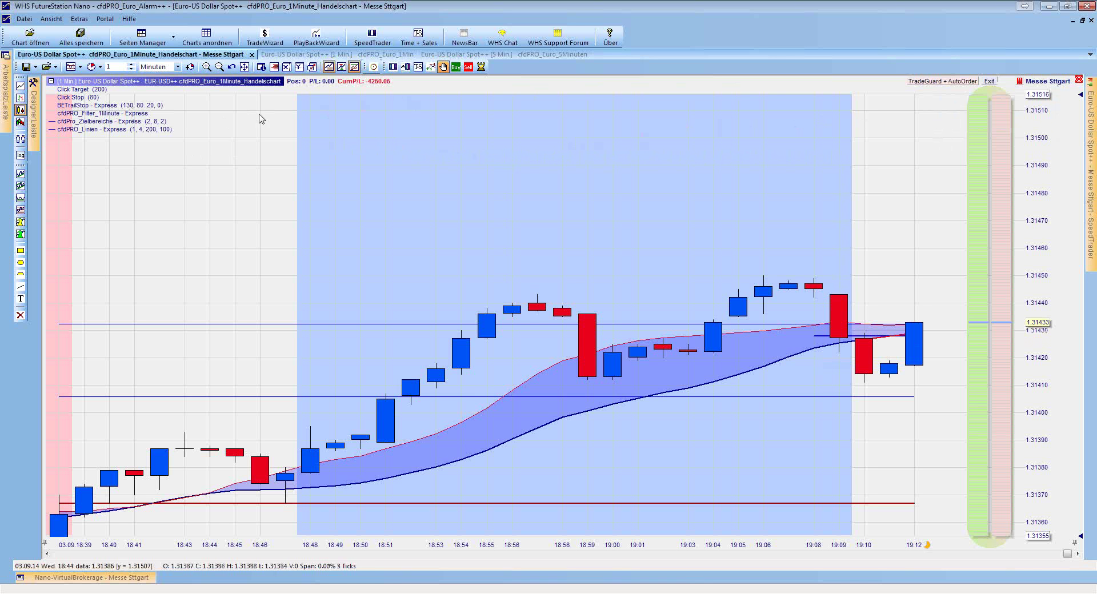
left_click(456, 67)
left_click(494, 399)
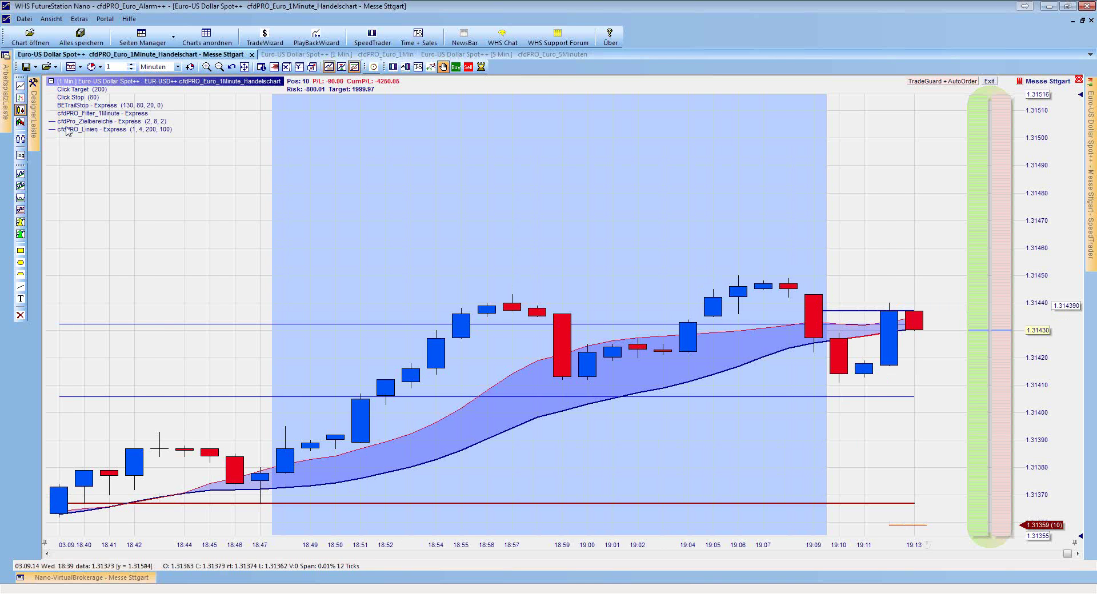
Examine the previous-day and current-day count parameters of the cfdPro_Zielbereiche study without changing them
left_click(151, 127)
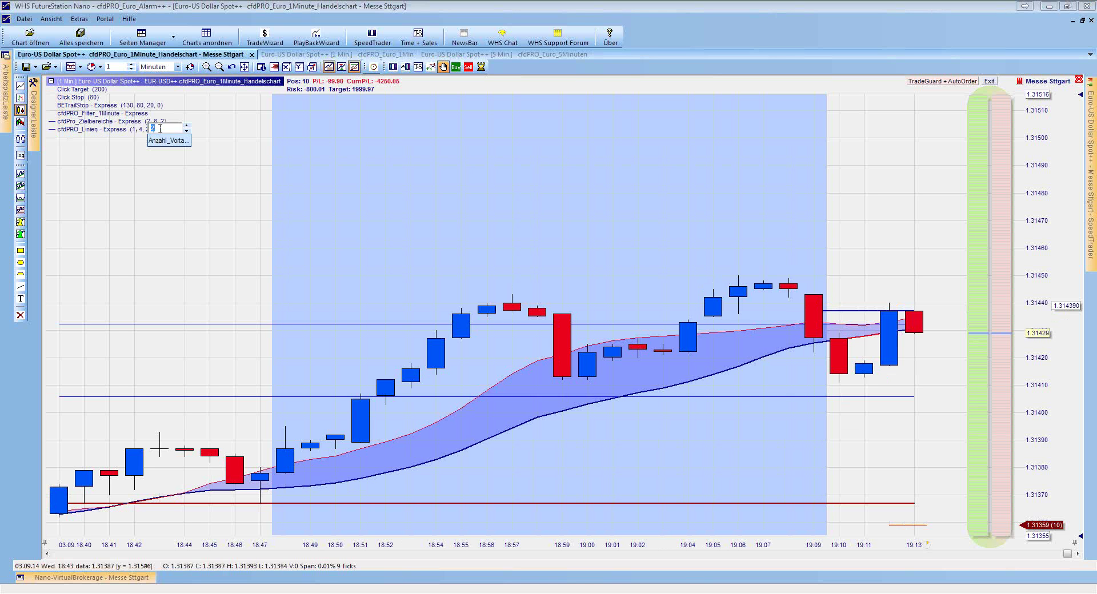
key("Return")
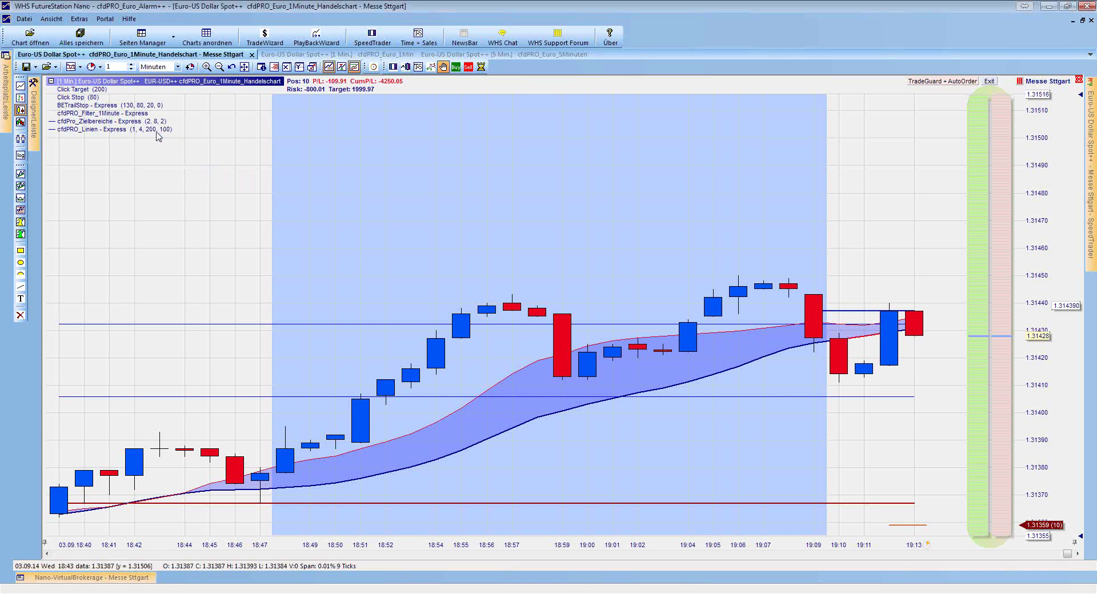
left_click(156, 125)
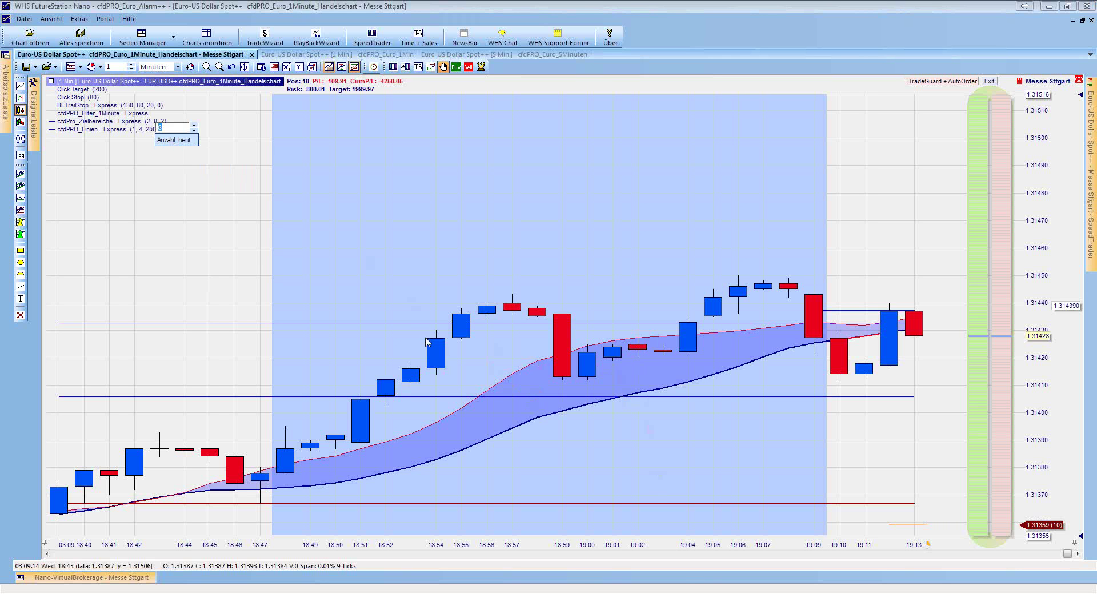
key("Return")
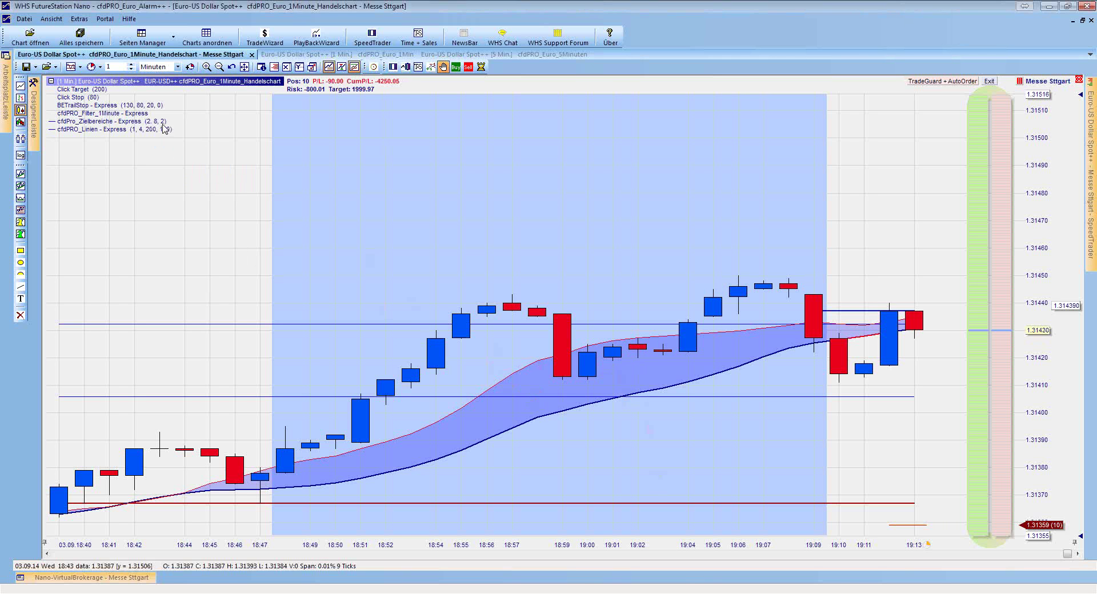
Try the cfdPro_Zielbereiche study's Long1_Short0_Alles2 parameter at 0 and 1, and return it to 2
left_click(164, 124)
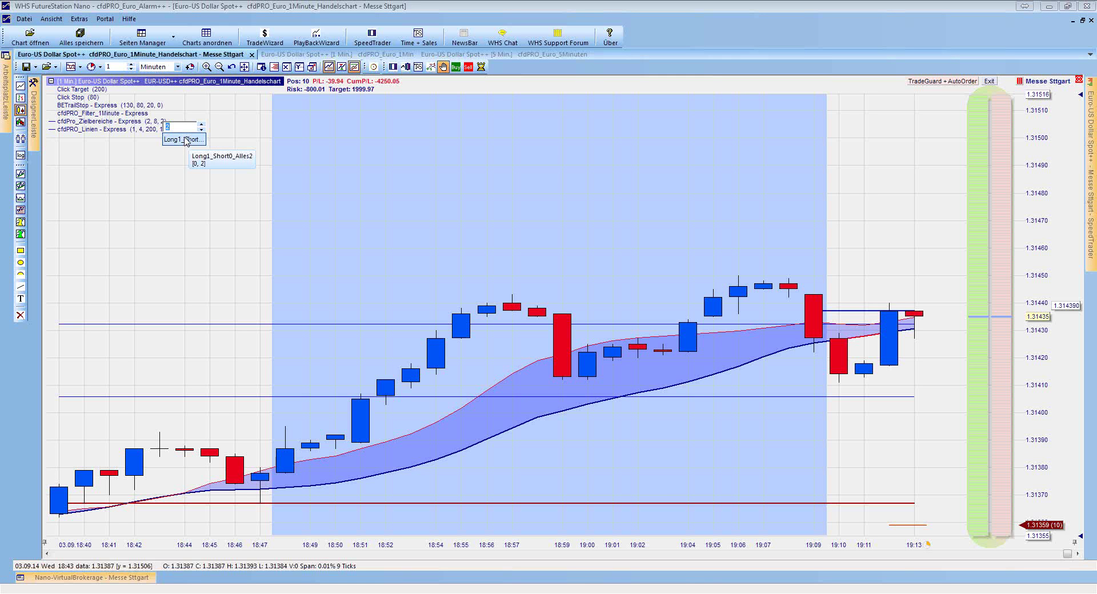
left_click(201, 130)
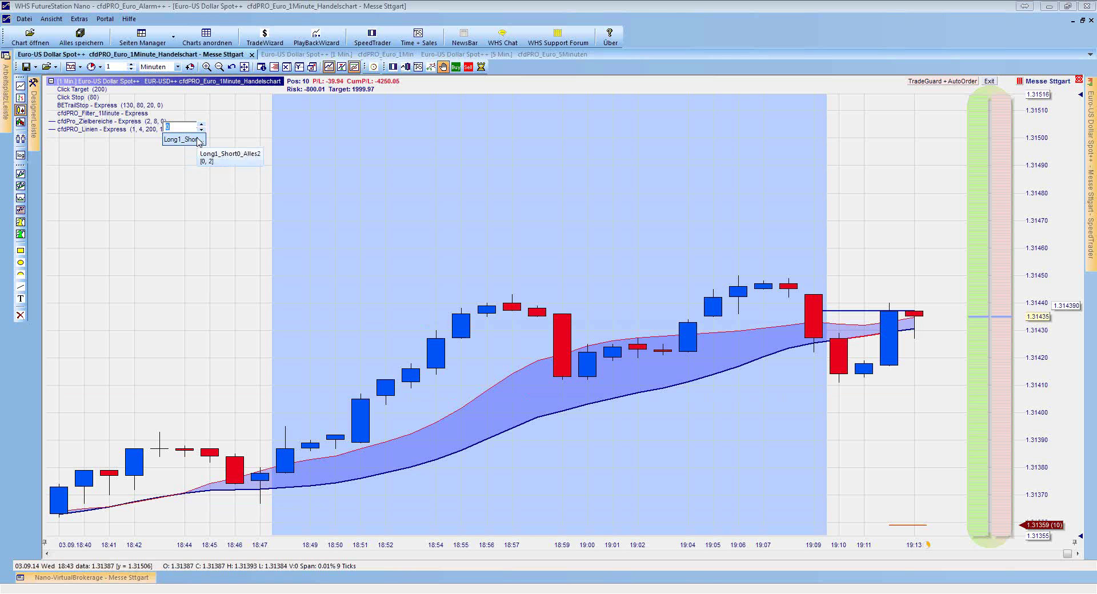
left_click(202, 125)
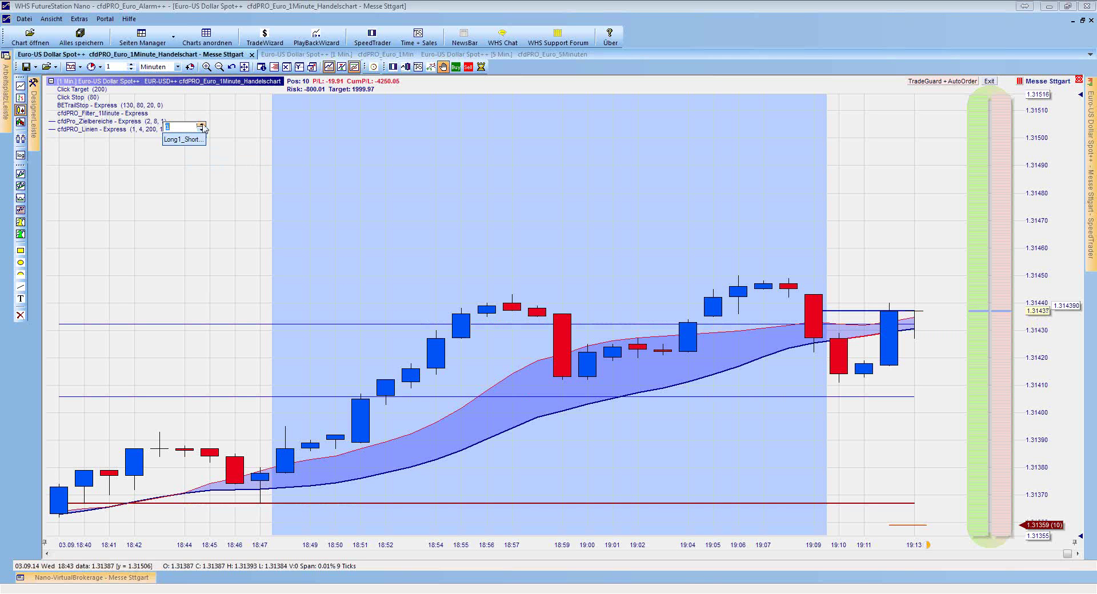
left_click(202, 125)
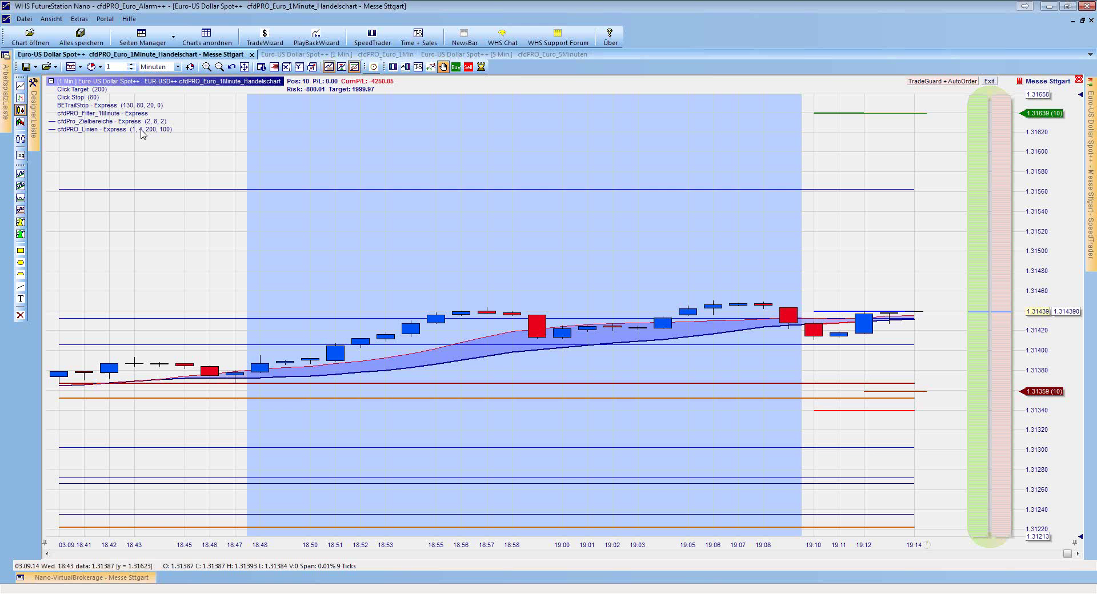
Set the cfdPRO_Linien study's Kerzen parameter to 10 and examine the longer entry, stop and target lines
left_click(142, 132)
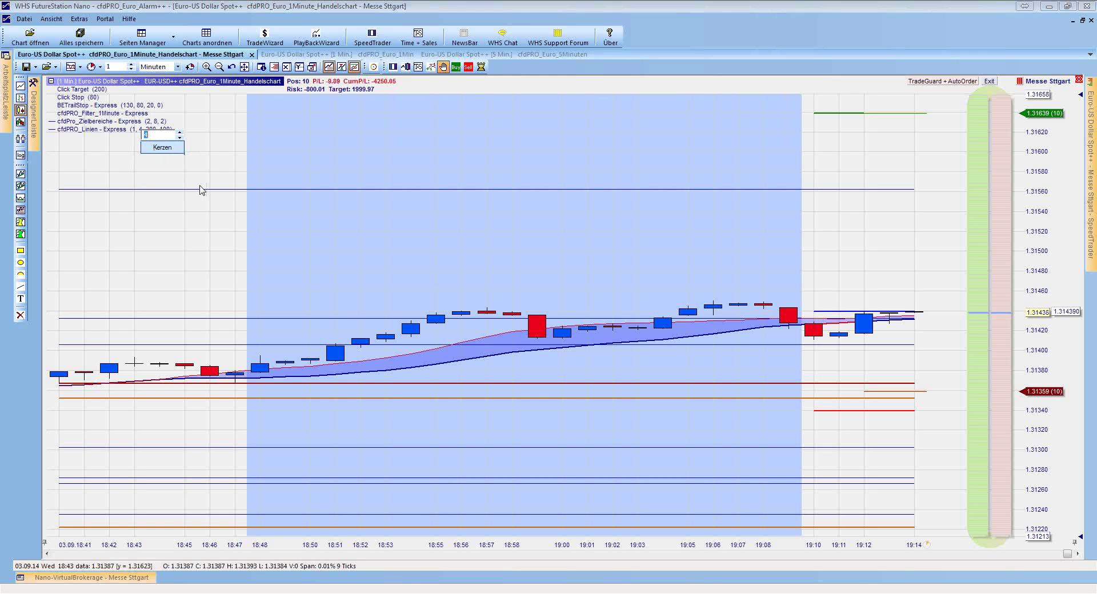
type("10")
left_click(163, 148)
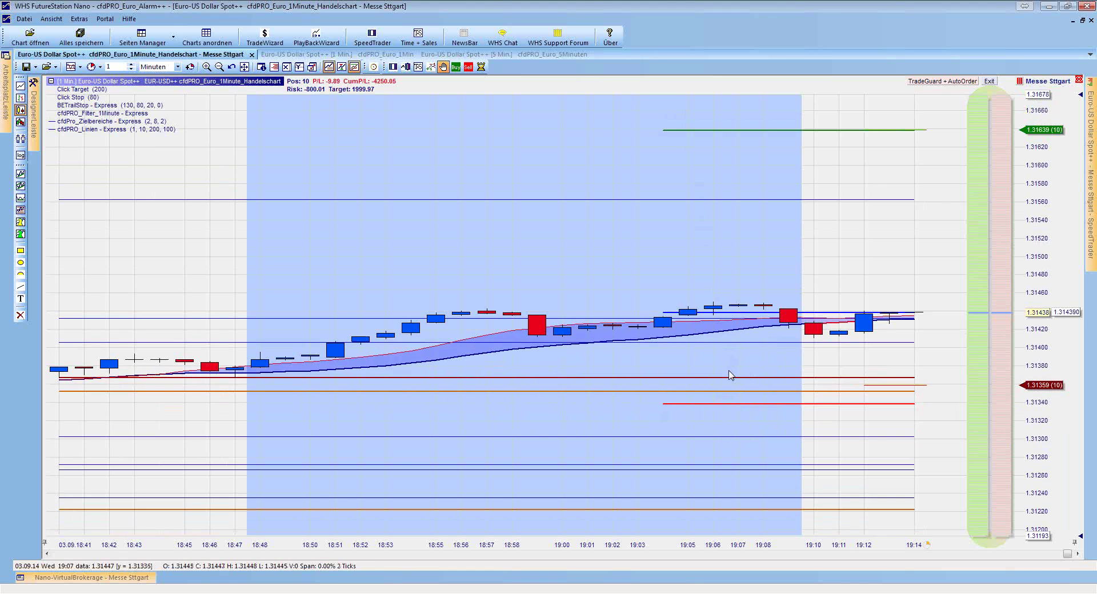
left_click_drag(857, 546, 931, 570)
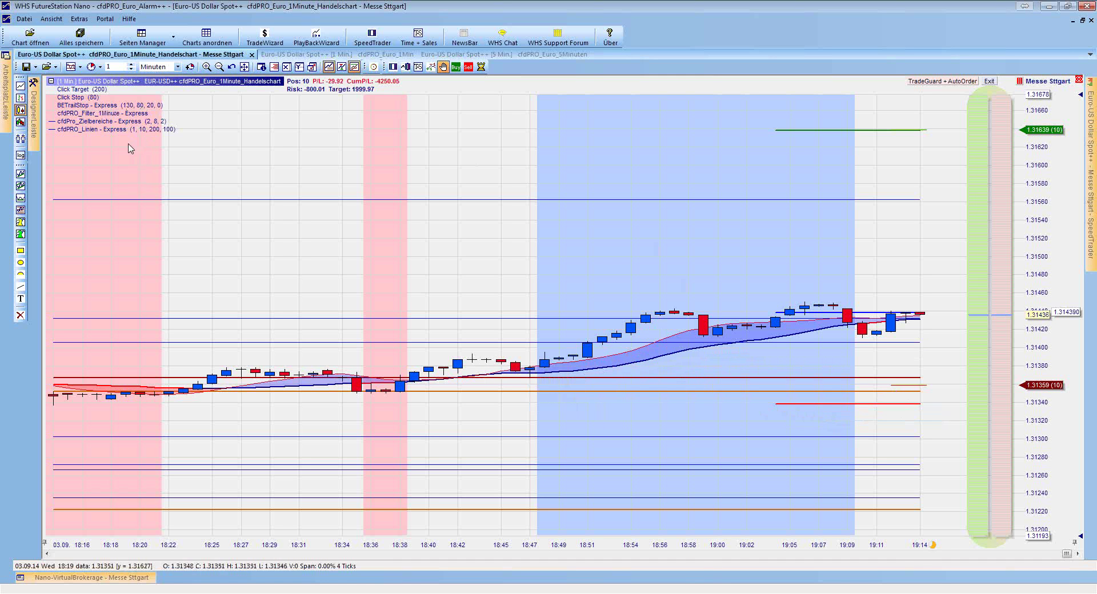
scroll(360, 261, "up", 5)
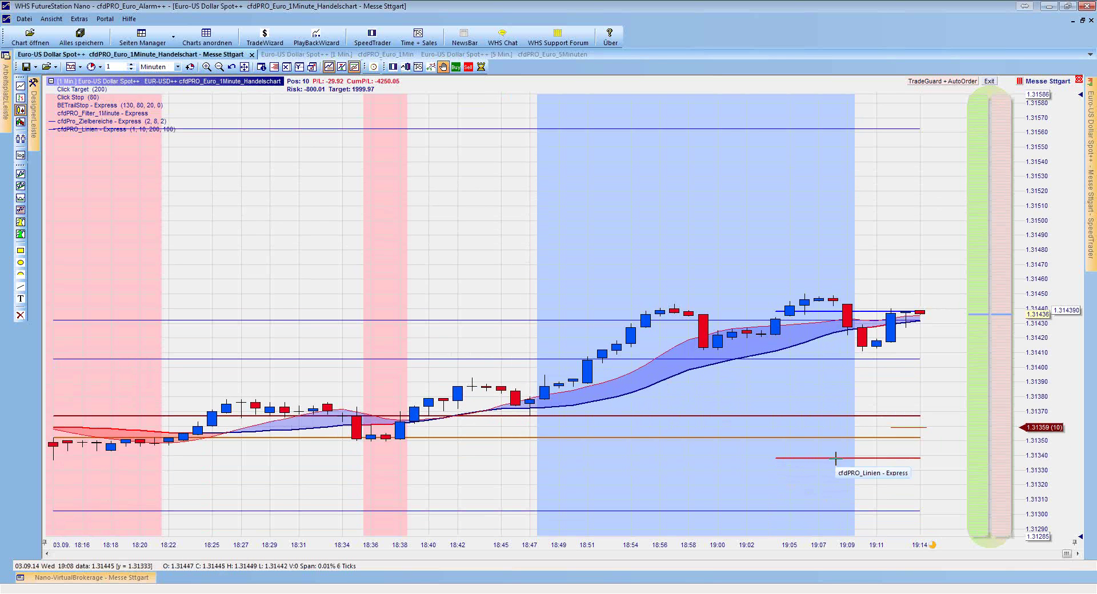
Switch the cfdPRO_Linien study off with An1_Aus0 at 0, and turn it back on with 1
left_click(135, 131)
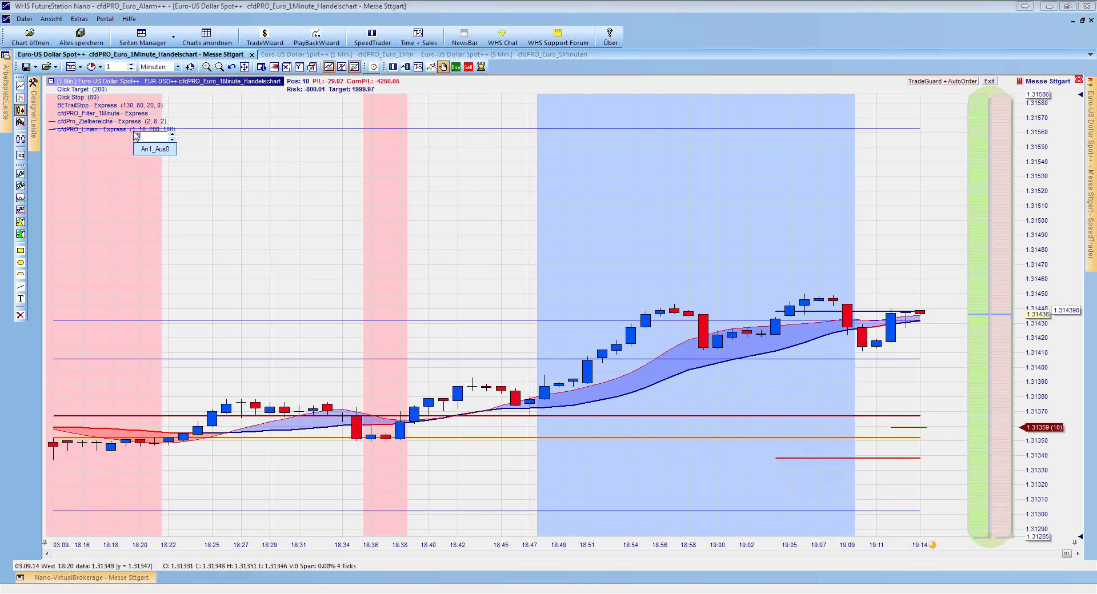
left_click(172, 140)
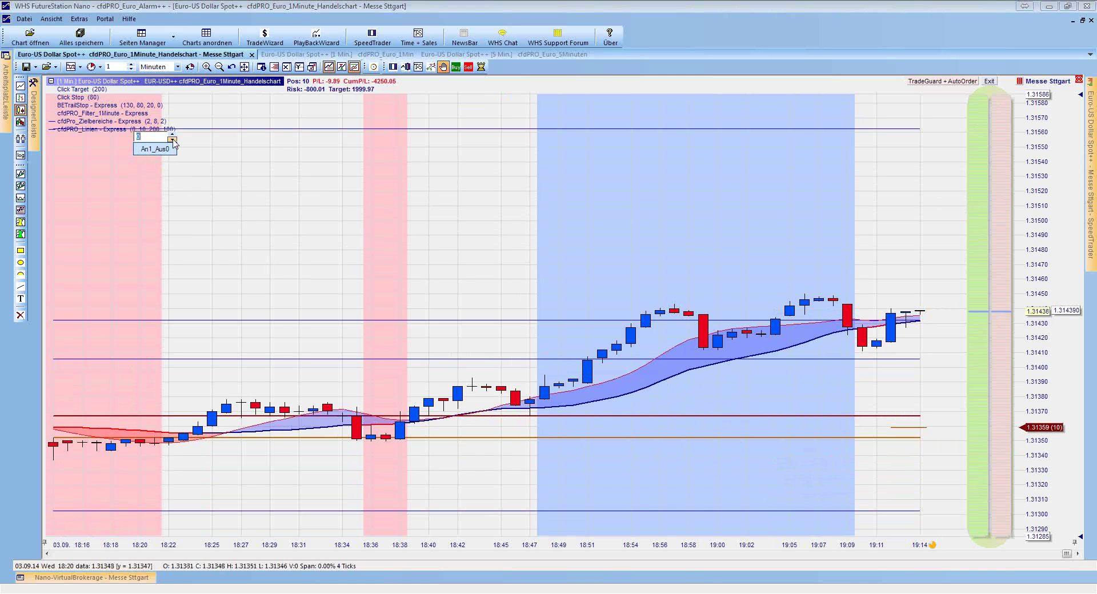
left_click(150, 165)
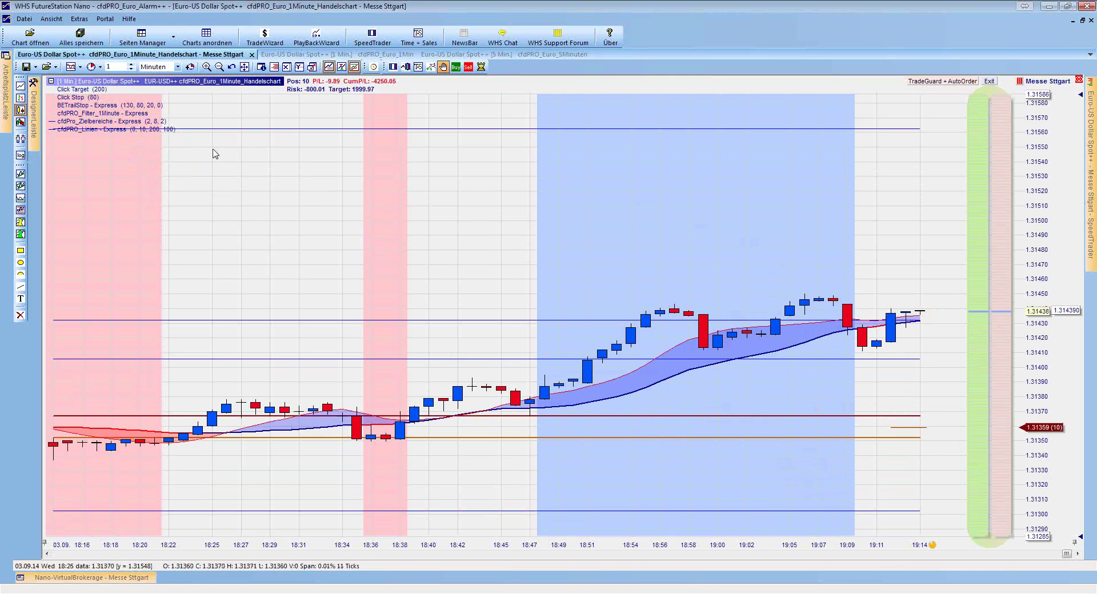
left_click(135, 132)
left_click(173, 133)
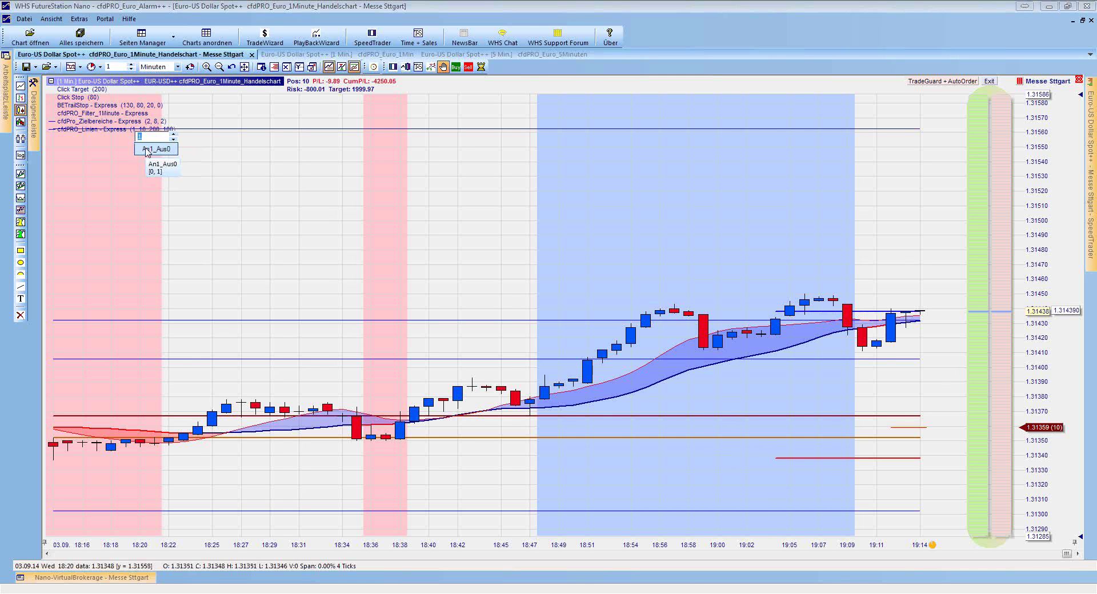
left_click(146, 150)
Set the cfdPRO_Linien study's Kerzen parameter to 4 and its Risiko parameter to 80
left_click(144, 131)
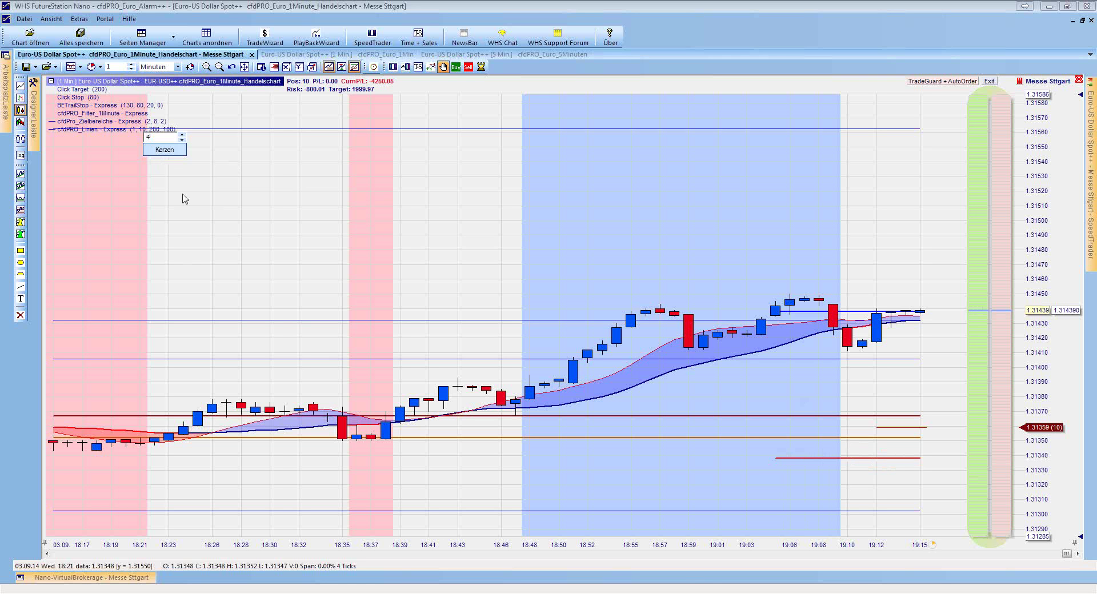
left_click(151, 150)
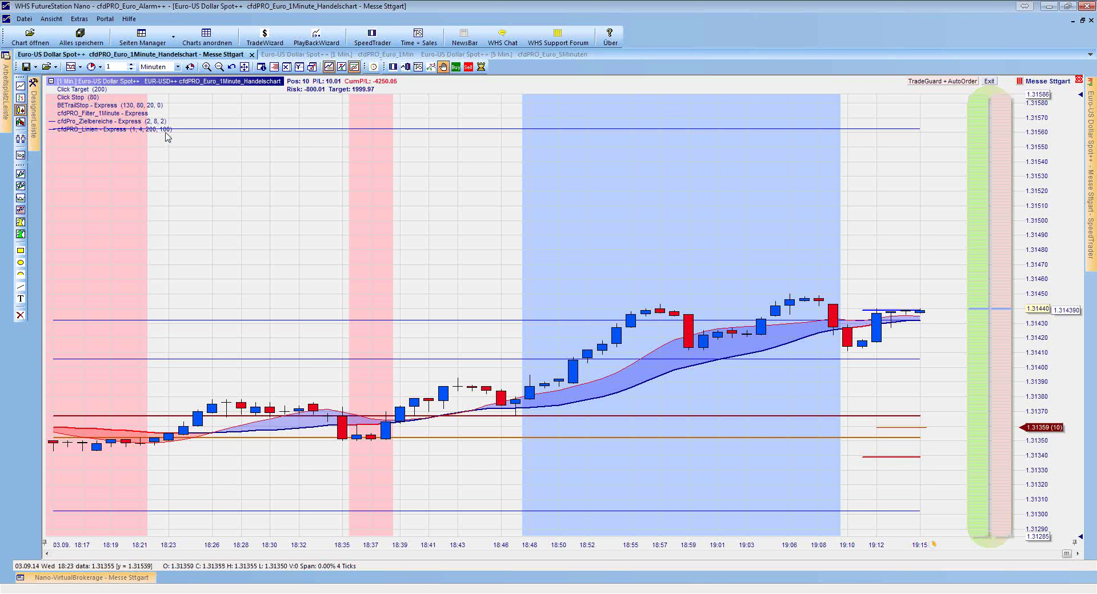
left_click(167, 137)
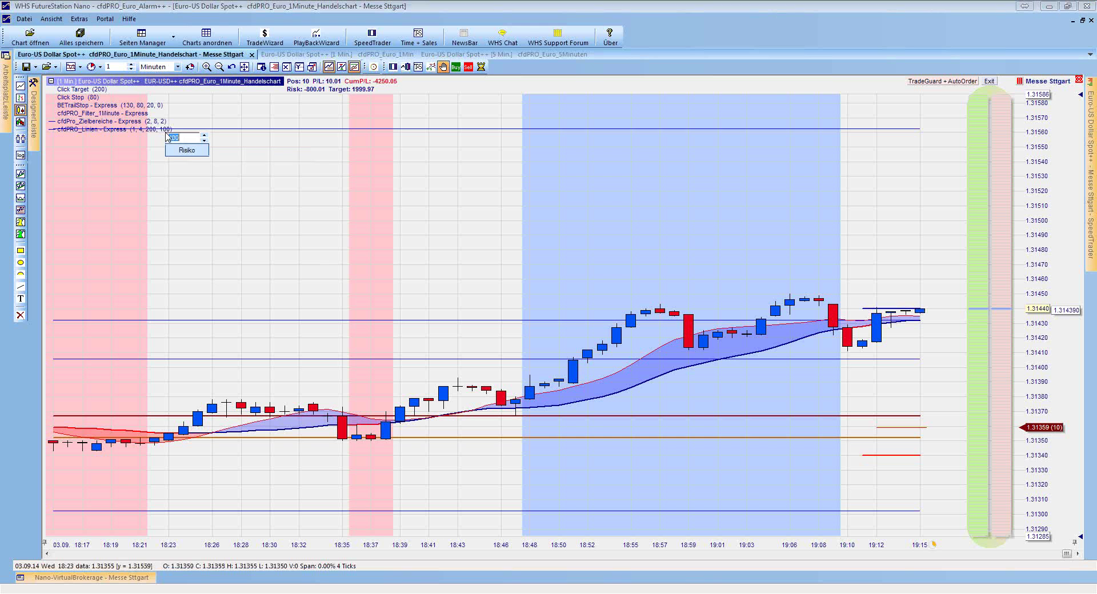
left_click(204, 143)
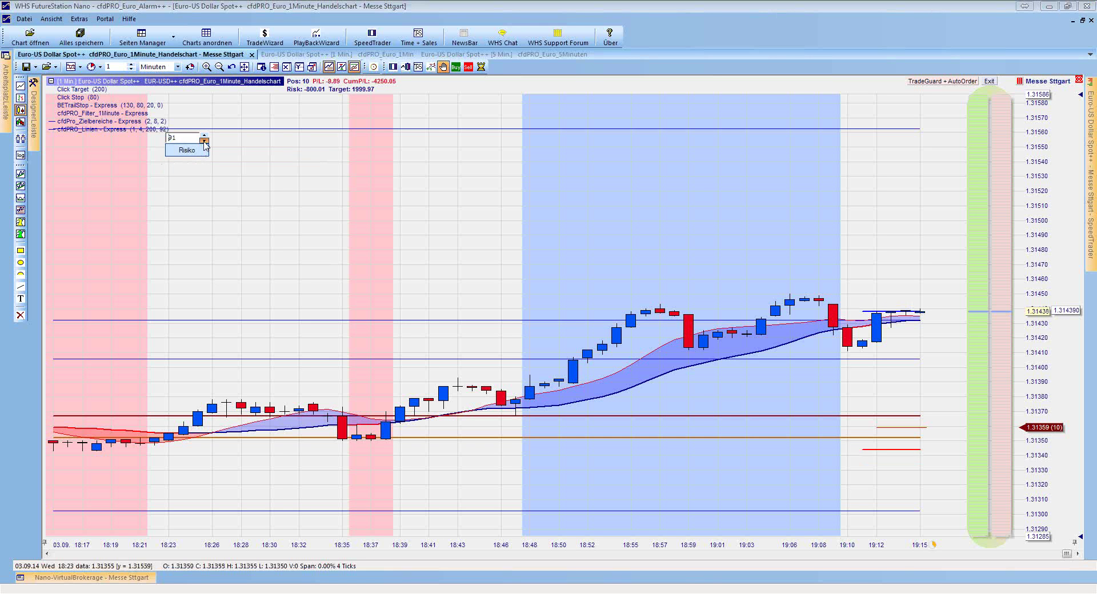
left_click(204, 143)
left_click(196, 152)
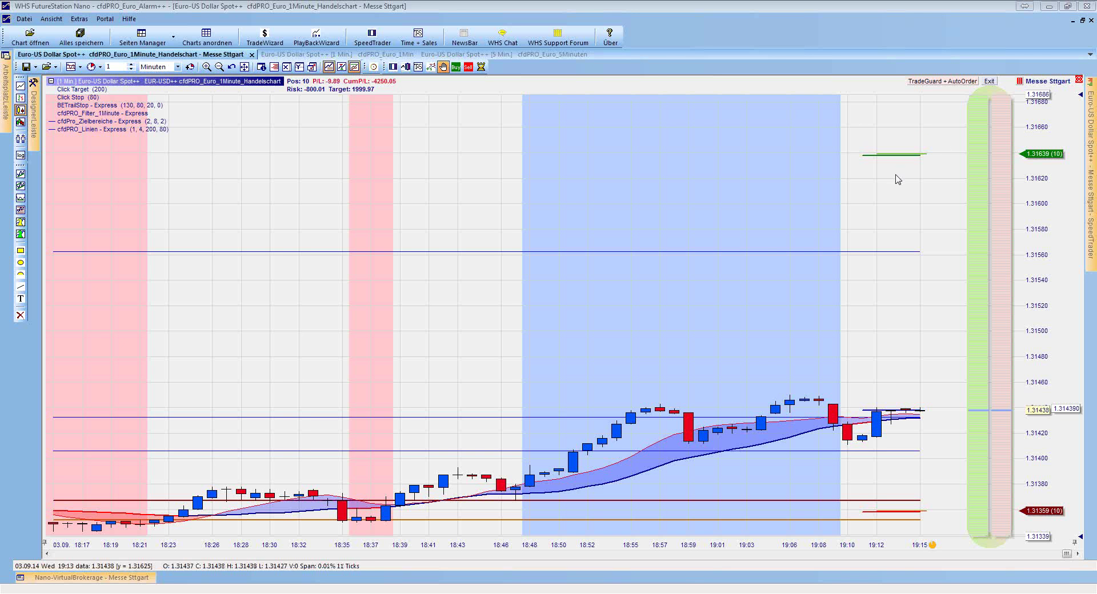
Minimize the trading chart and draw an ellipse around the 18:42 to 18:46 candles on the cfdPRO_Euro_1Min chart
left_click(1081, 21)
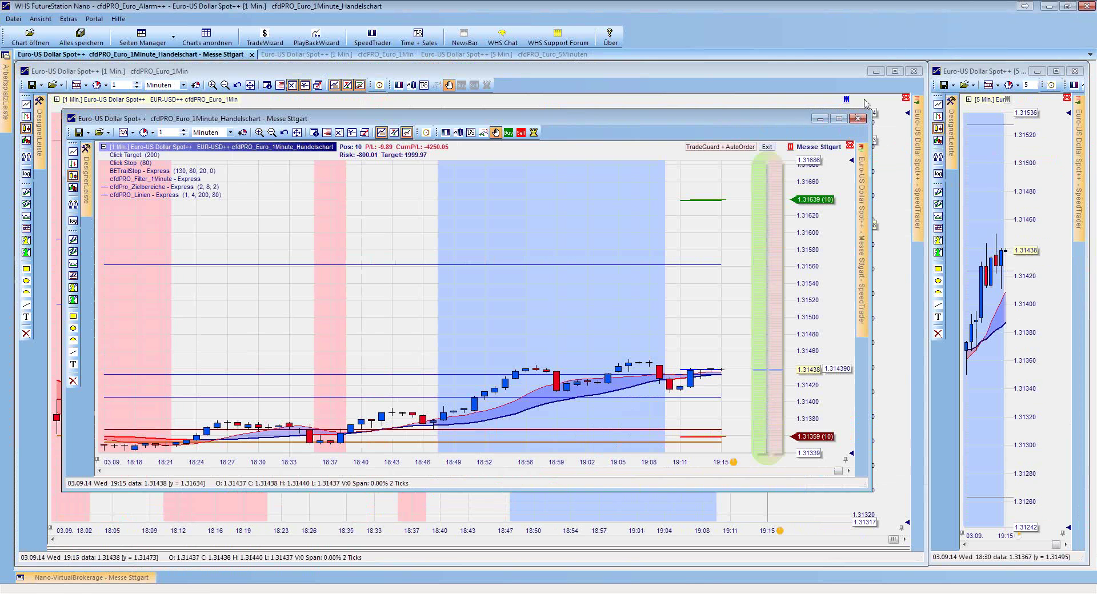
left_click(858, 118)
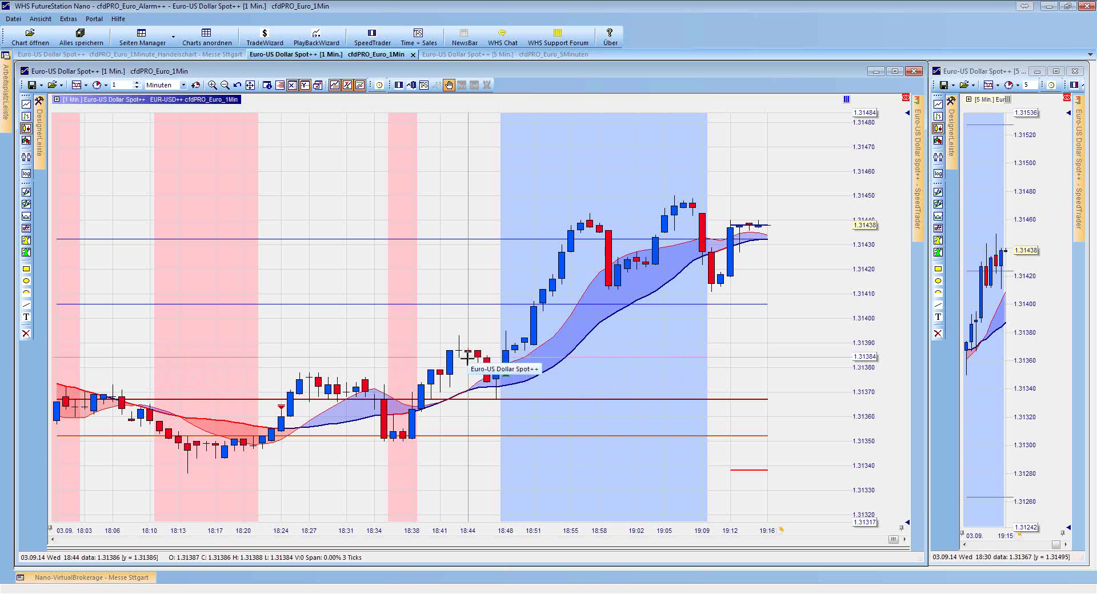
left_click(26, 281)
left_click_drag(482, 333, 447, 369)
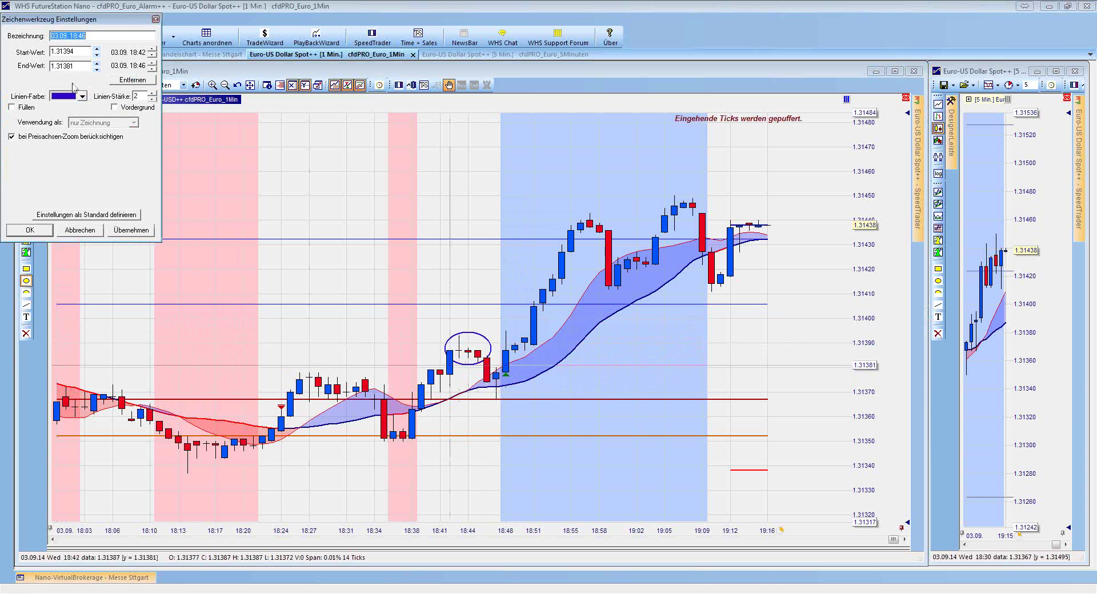
Change the ellipse's line color to green and turn on its fill
left_click(84, 96)
left_click(76, 109)
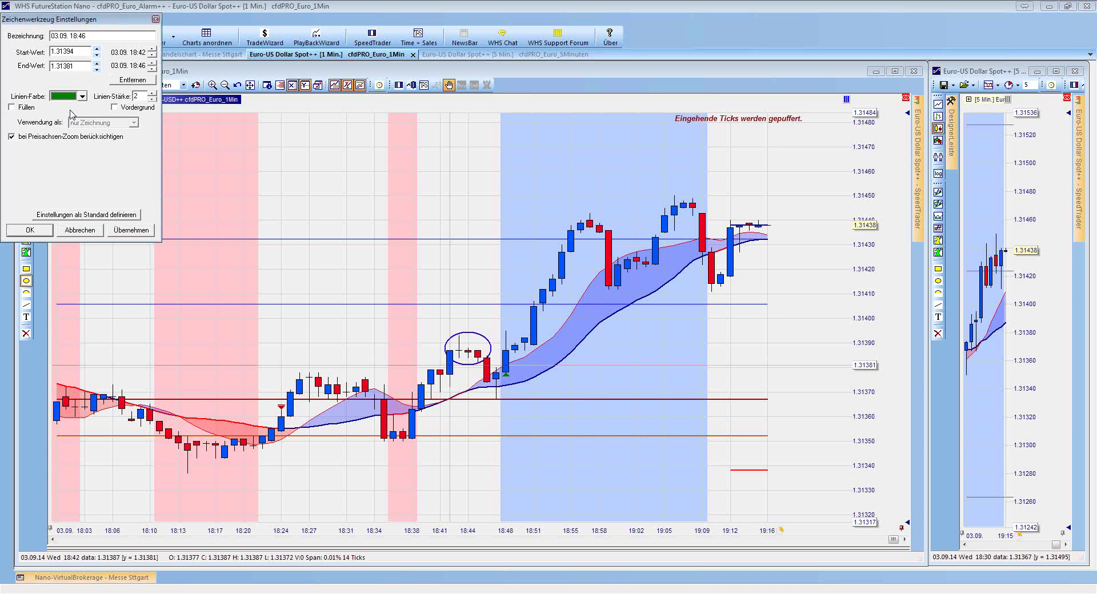
left_click(12, 107)
left_click(29, 229)
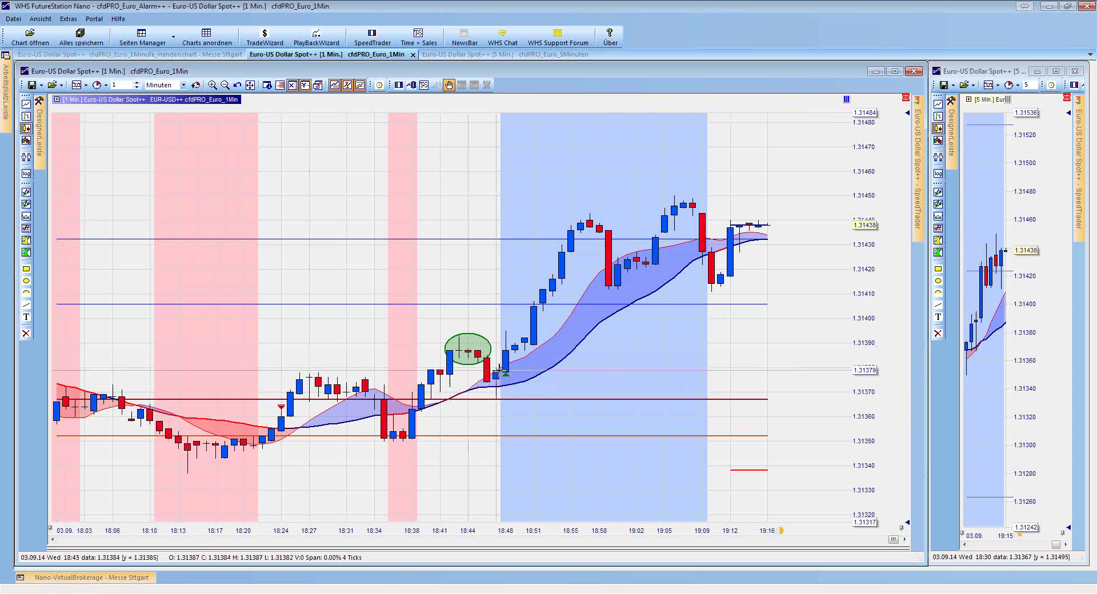
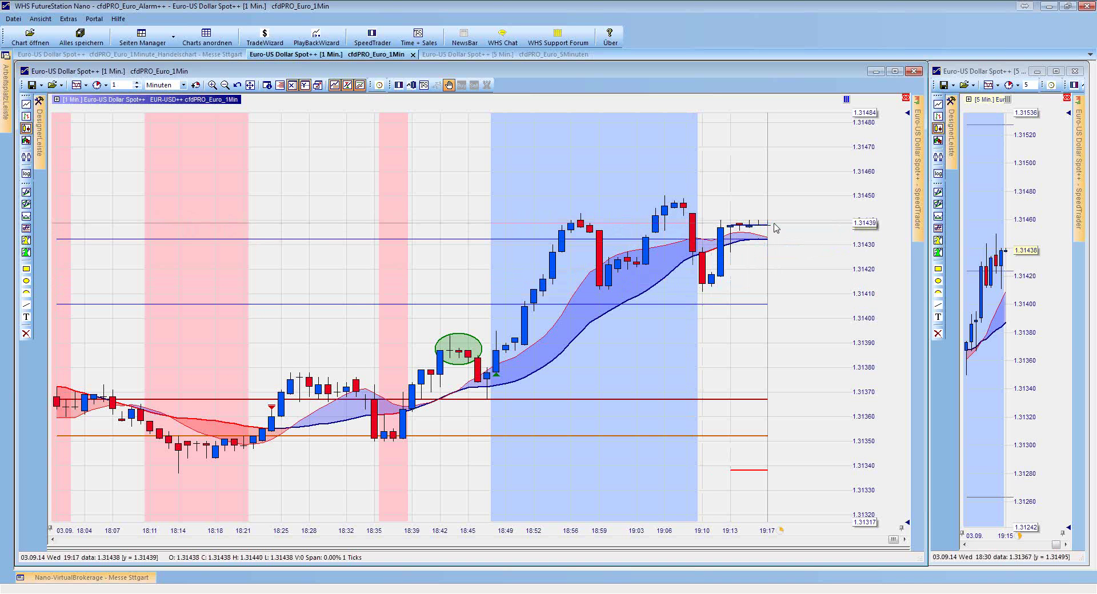
Compare the trading chart's position lines with the 18:48 buy signal on the 1-minute chart, finishing with the trading chart in front
mouse_move(257, 410)
mouse_move(161, 590)
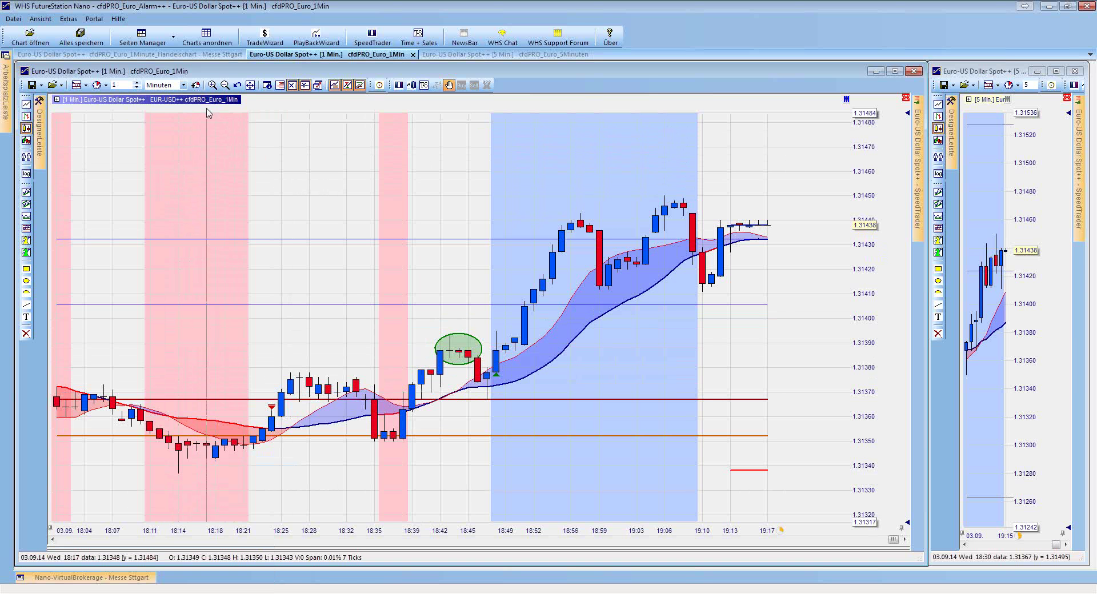
left_click(220, 55)
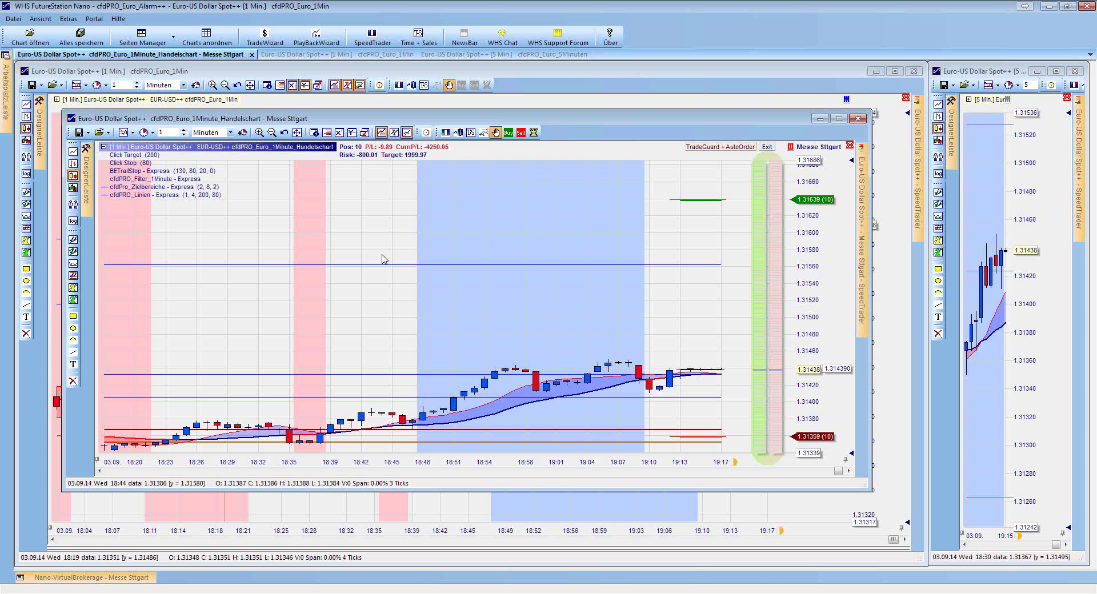
left_click(820, 118)
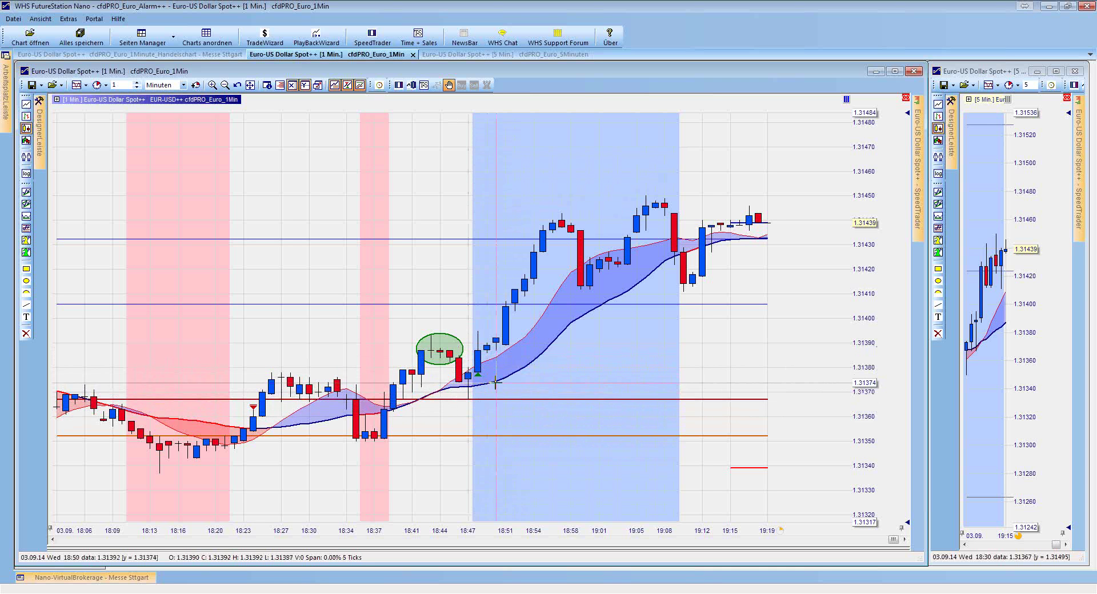
left_click(478, 375)
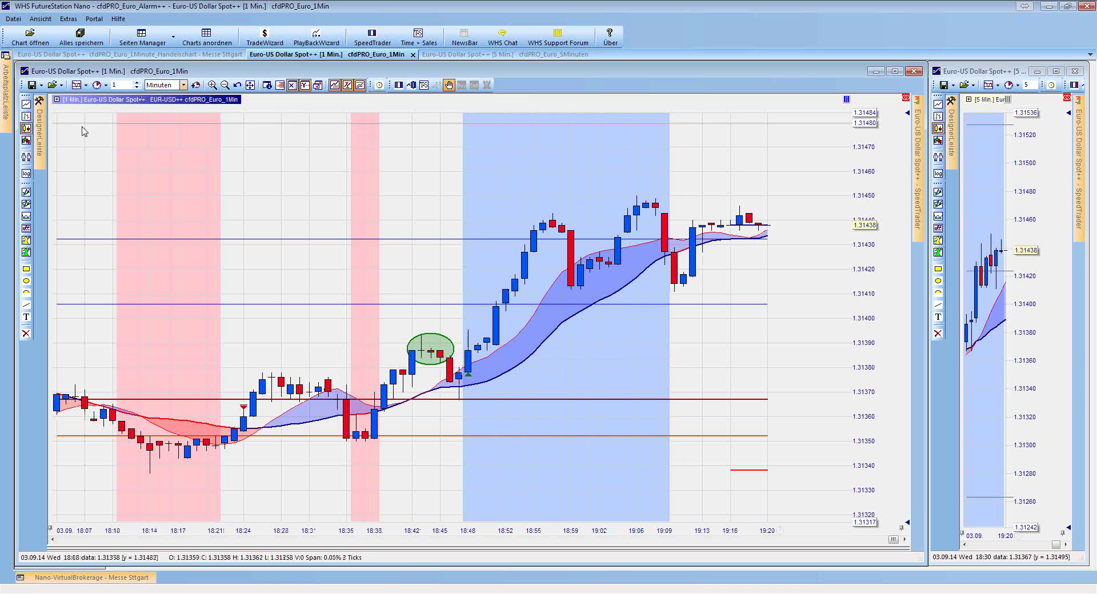
left_click(151, 54)
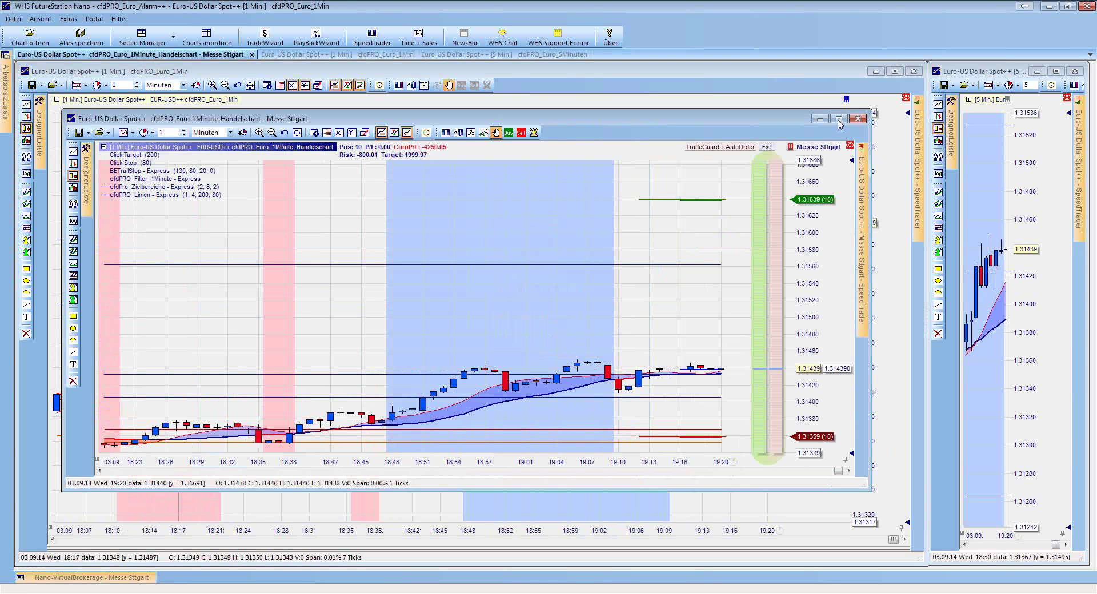
Maximize the trading chart, move the Click Target sell limit to 1.31580 and set it back to 1.31638
left_click(839, 118)
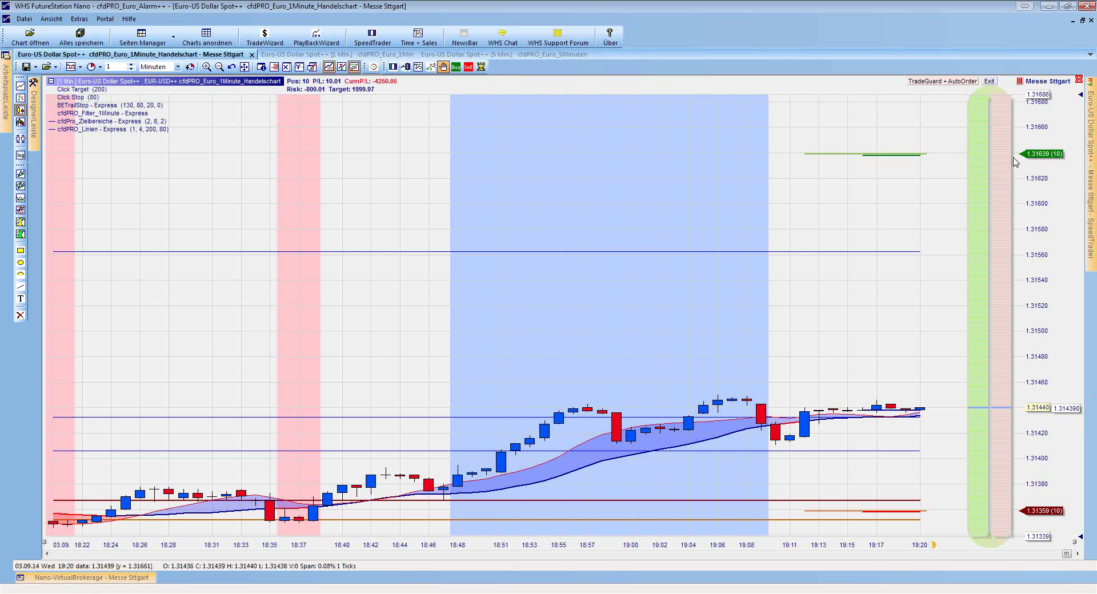
left_click_drag(1021, 151, 1023, 229)
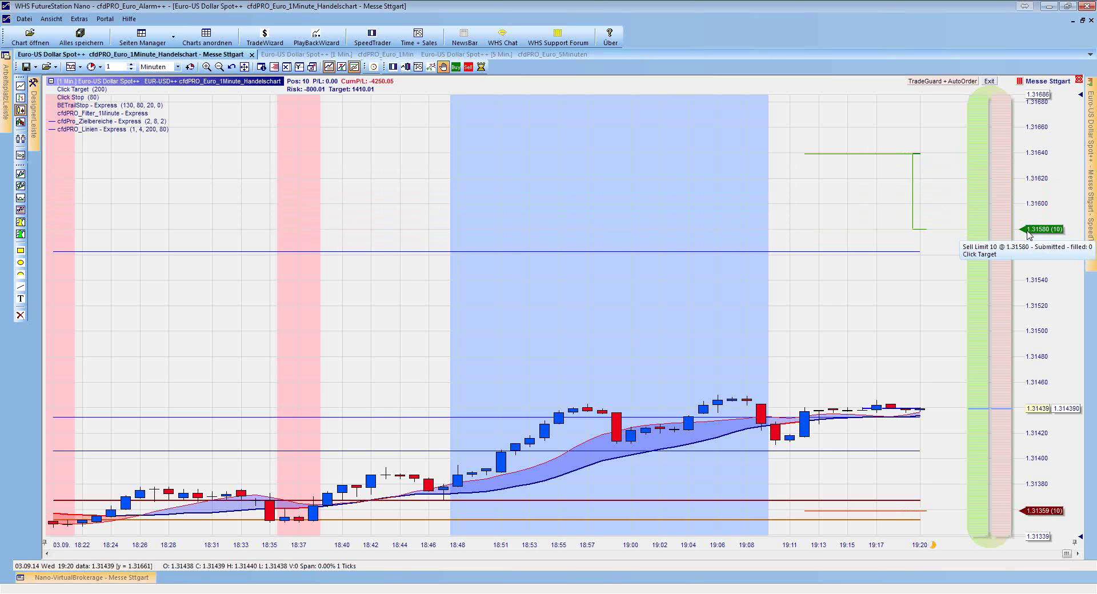
left_click_drag(1028, 229, 1026, 155)
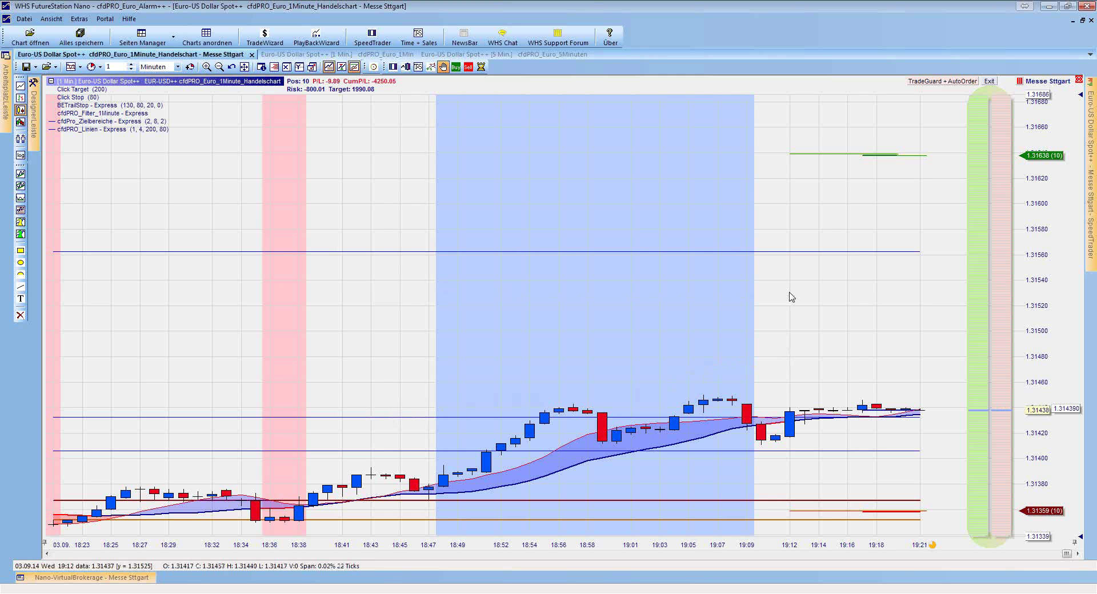
Examine the trading chart's candles and lines back to 17:50 and compare them with the 1-minute and 5-minute charts
left_click_drag(387, 312, 372, 247)
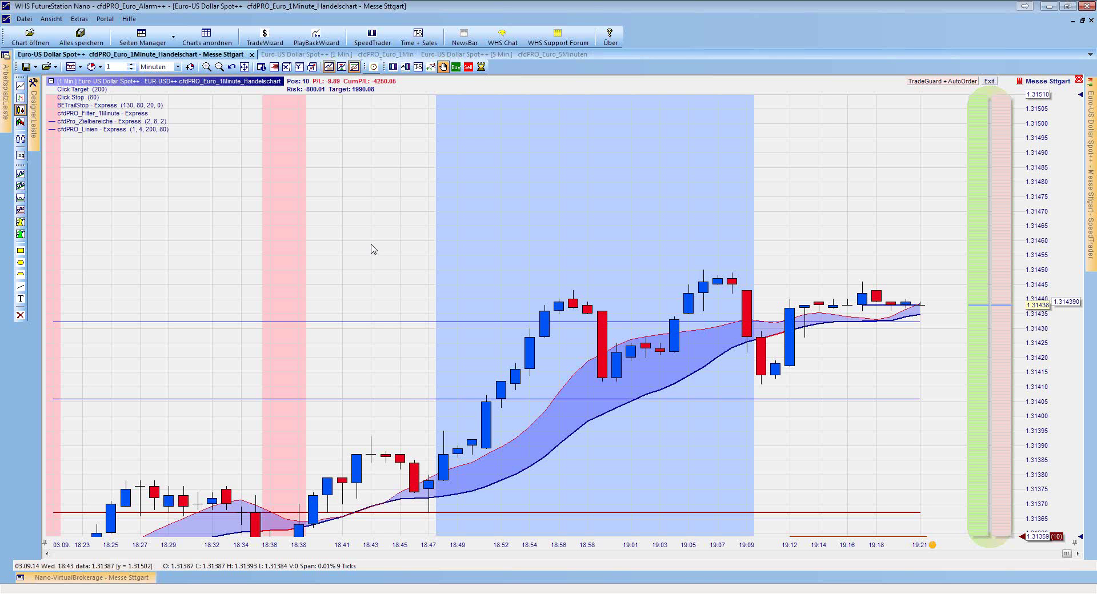
left_click_drag(373, 249, 365, 179)
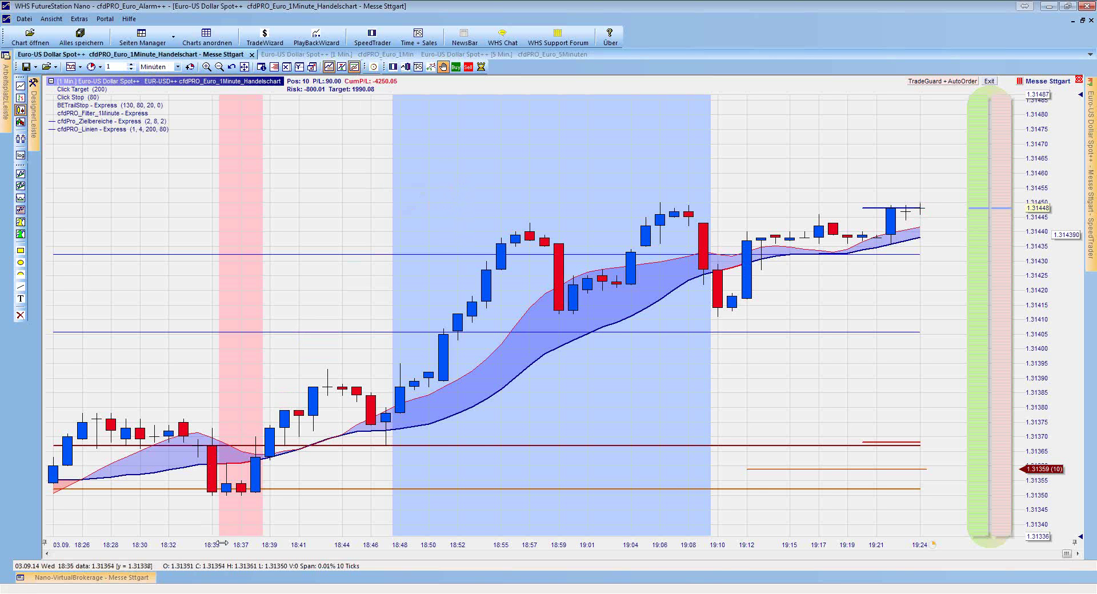
left_click_drag(229, 545, 606, 554)
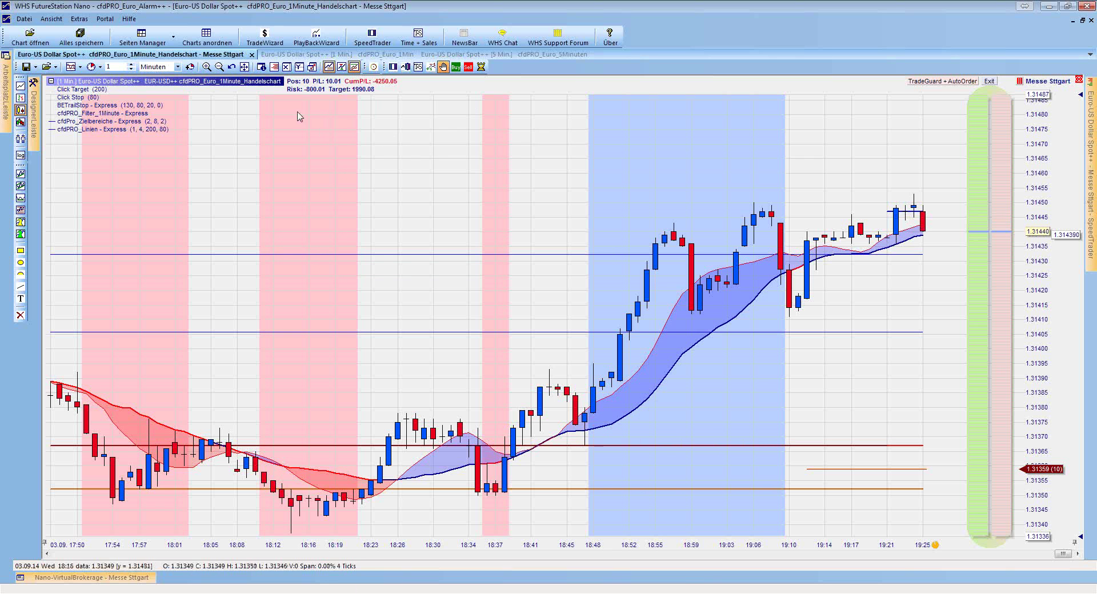
left_click(290, 55)
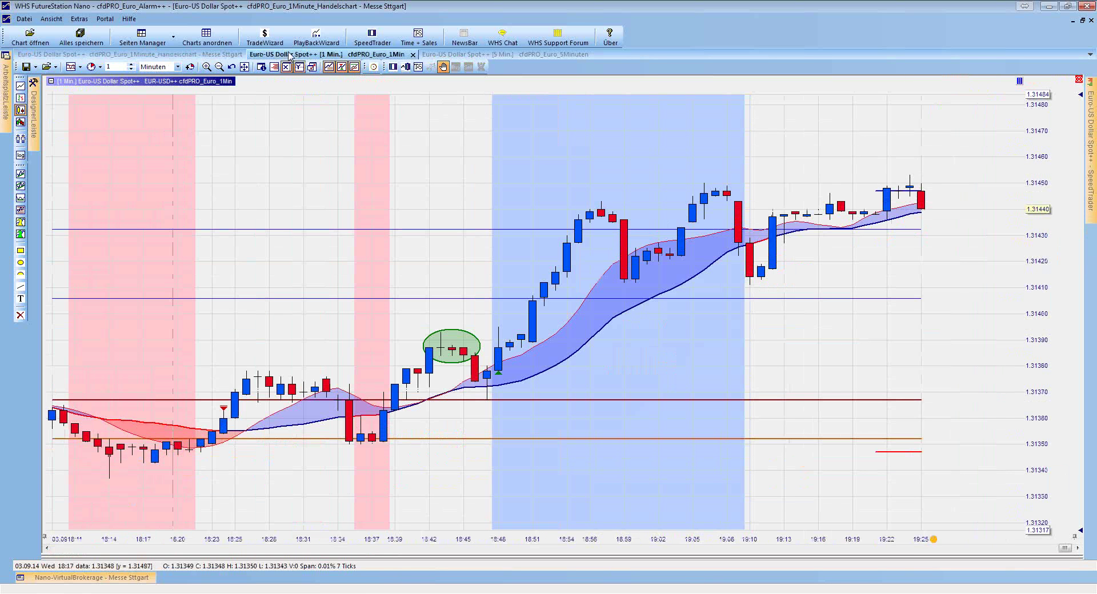
left_click(507, 55)
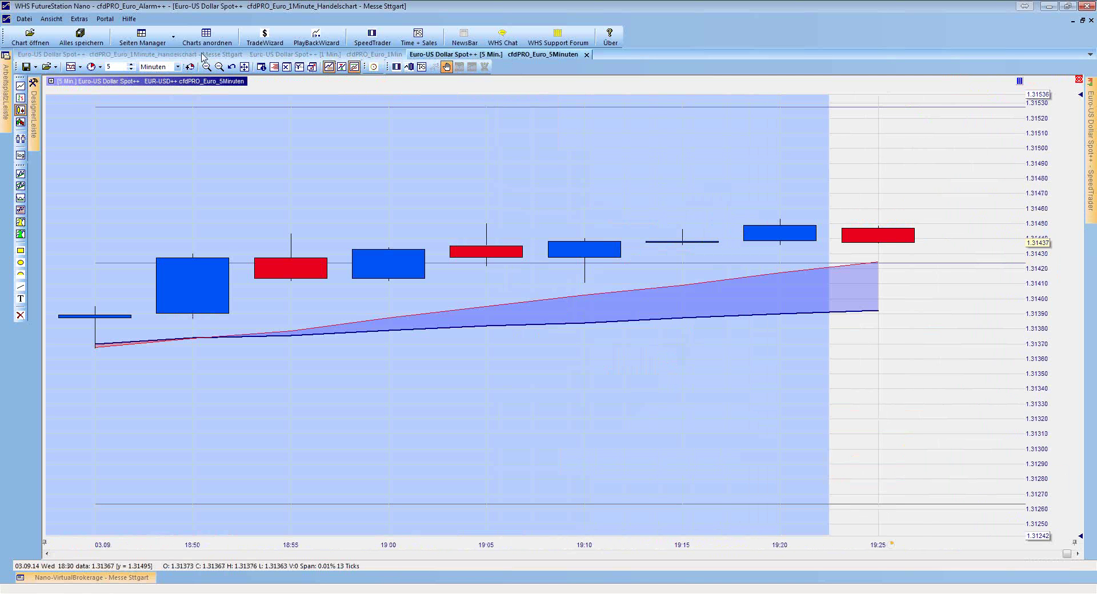
left_click(207, 55)
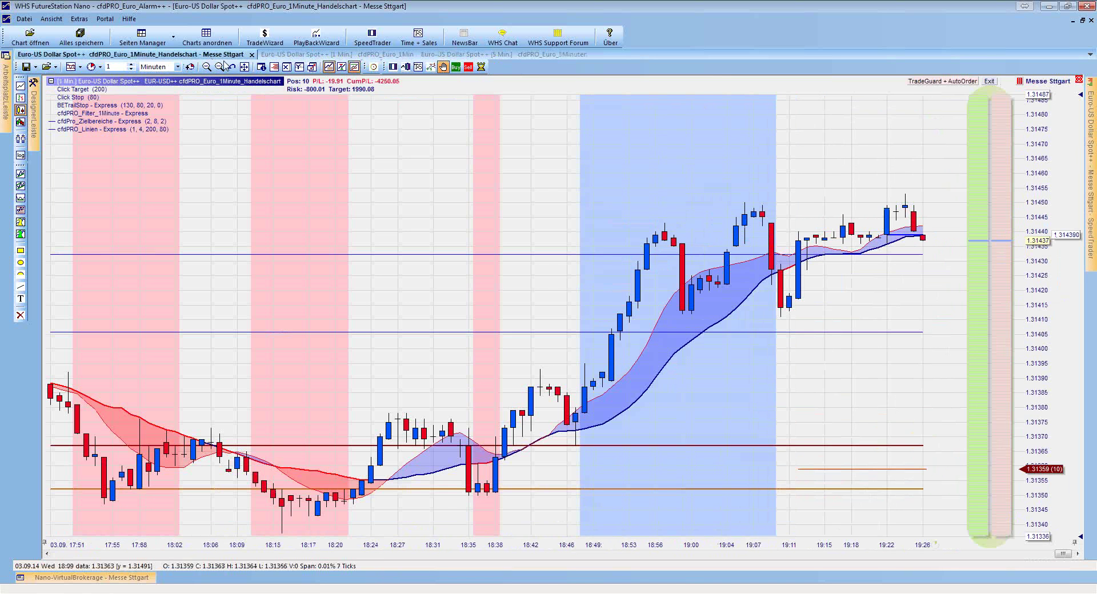
Restore the tiled chart windows, minimize the trading chart and widen the 5-minute chart at the 1-minute chart's expense
left_click(1082, 21)
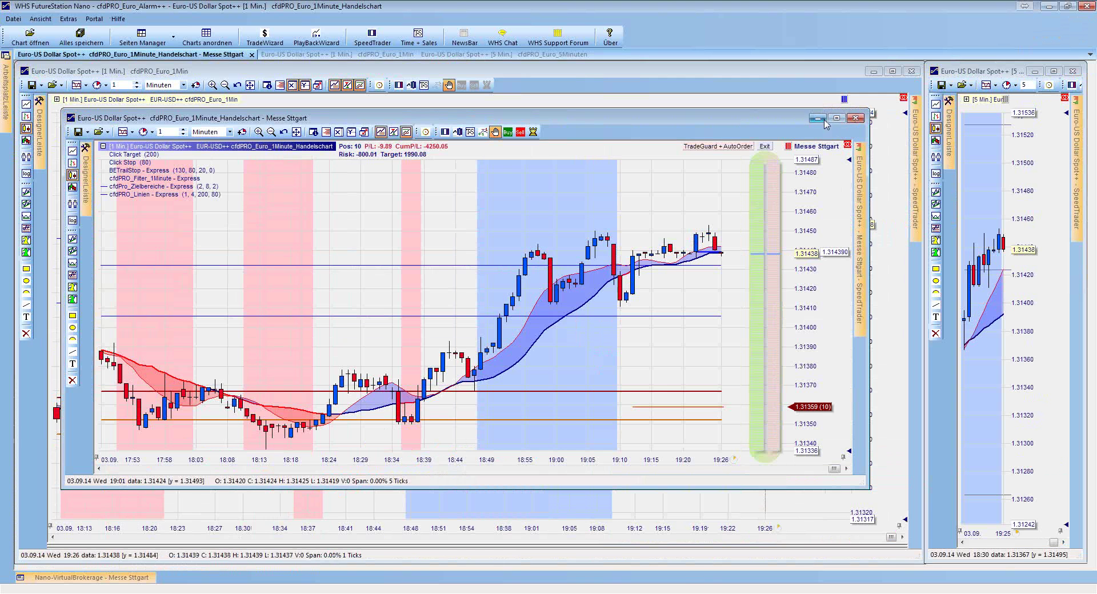
left_click(819, 119)
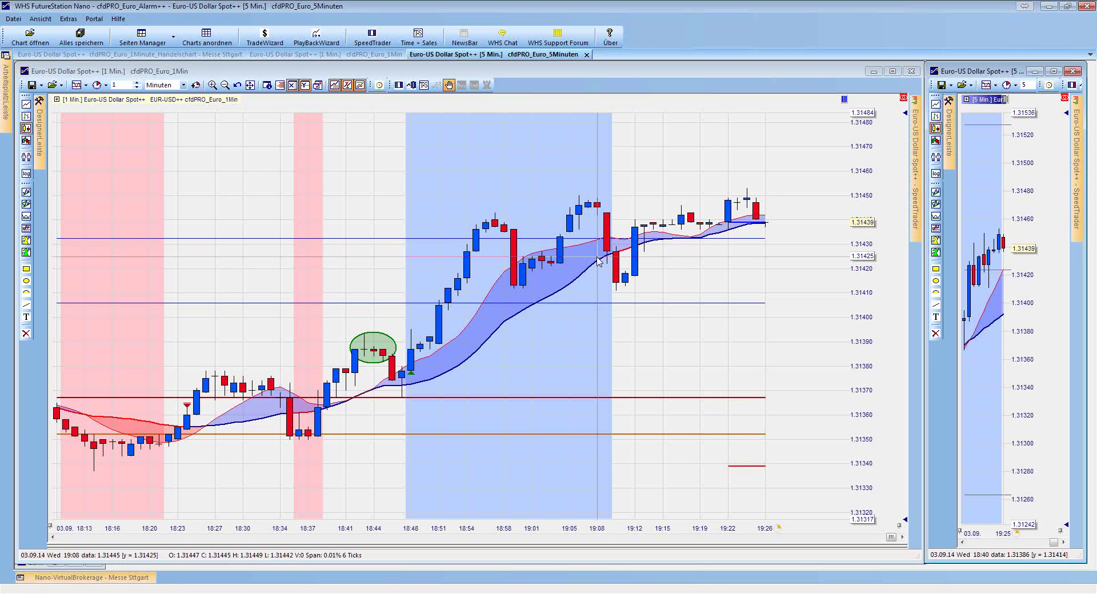
left_click_drag(923, 323, 855, 337)
left_click_drag(925, 346, 862, 345)
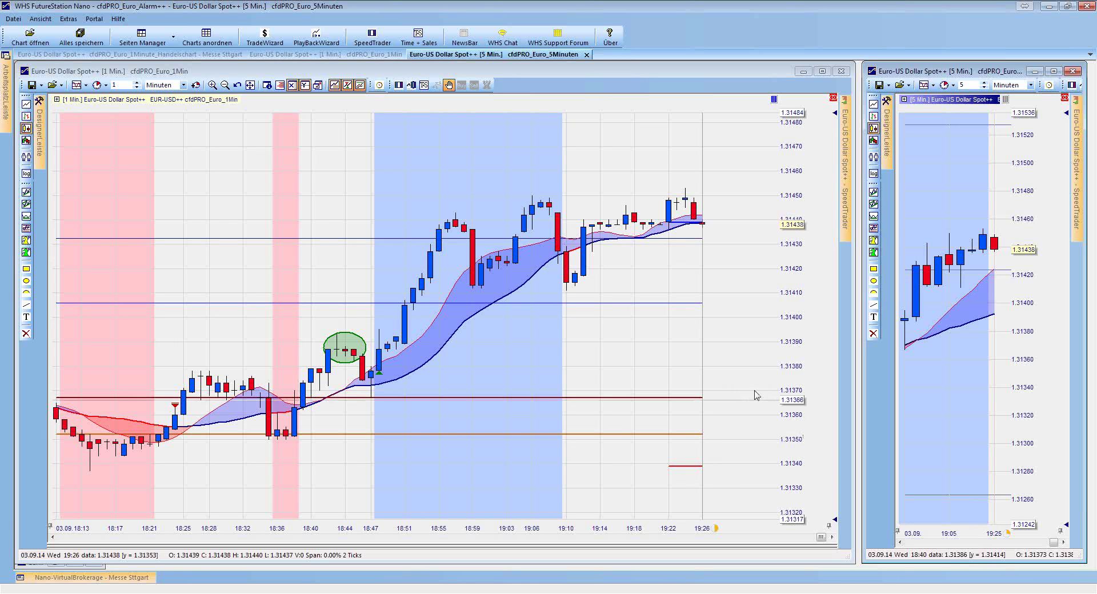
left_click(173, 40)
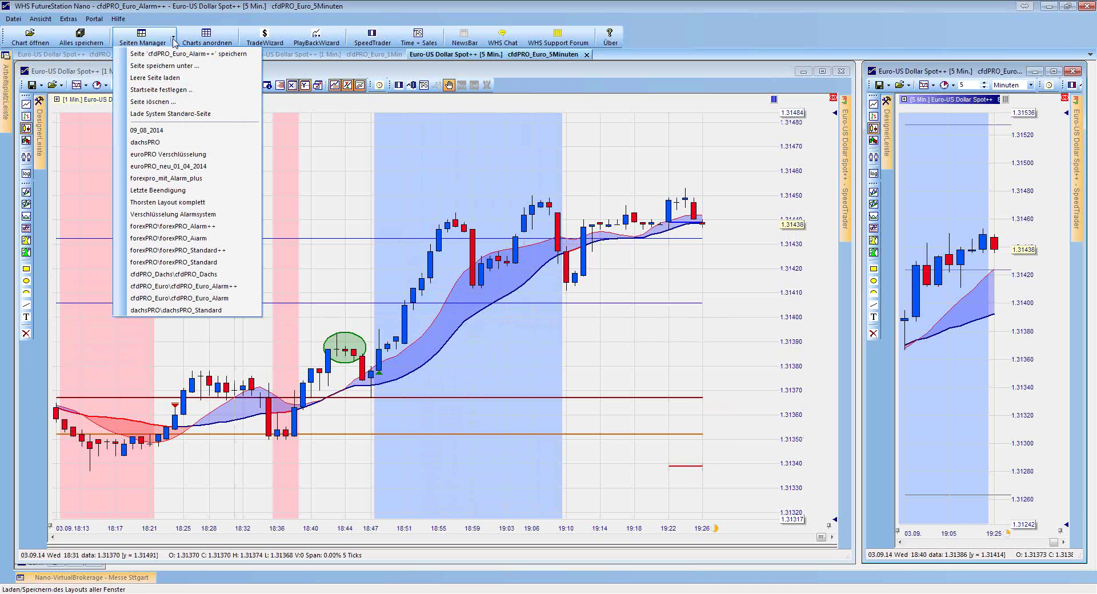
left_click(219, 280)
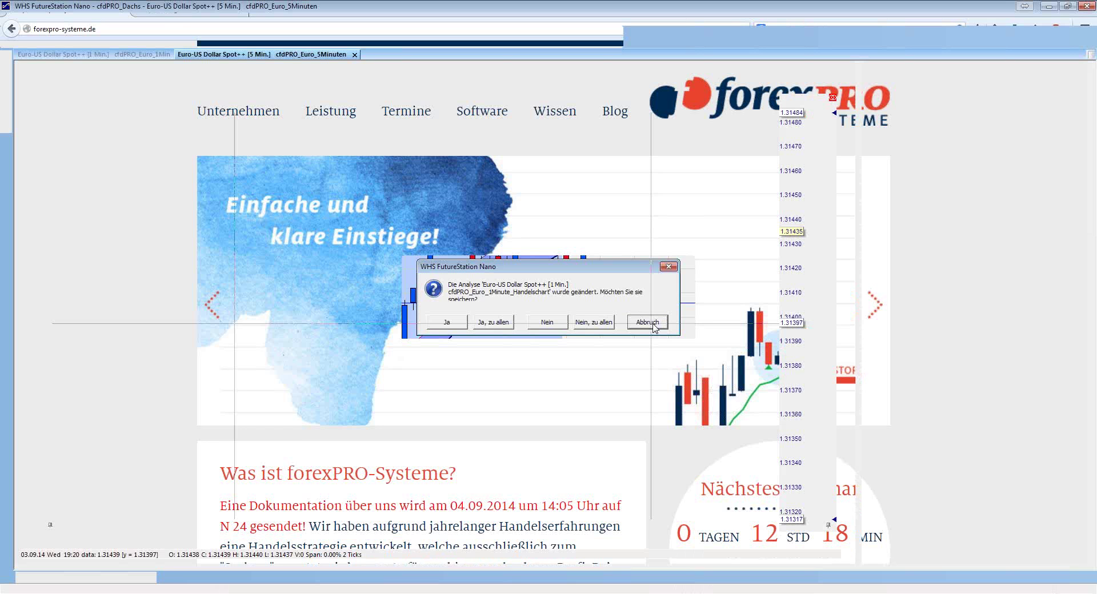
left_click(647, 323)
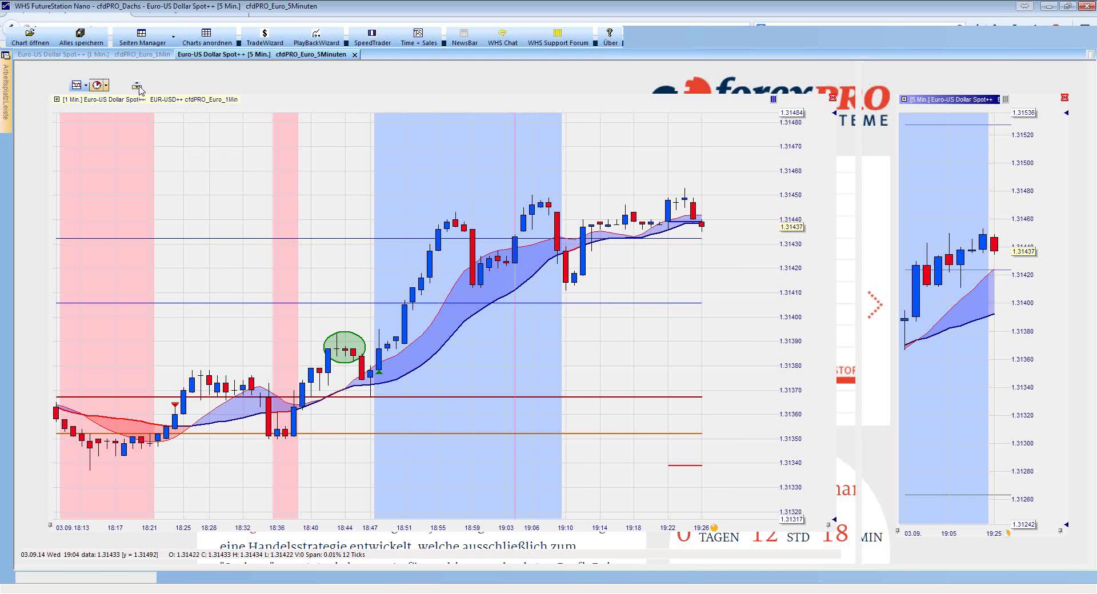
Load the cfdPRO_Dachs layout and save all changed analyses
left_click(142, 37)
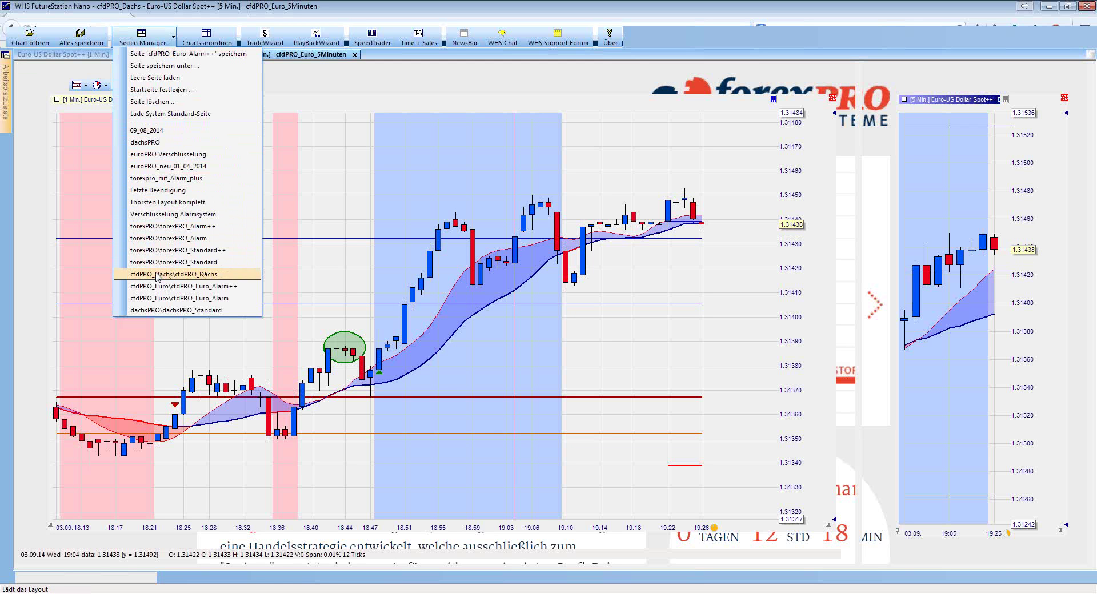
left_click(191, 276)
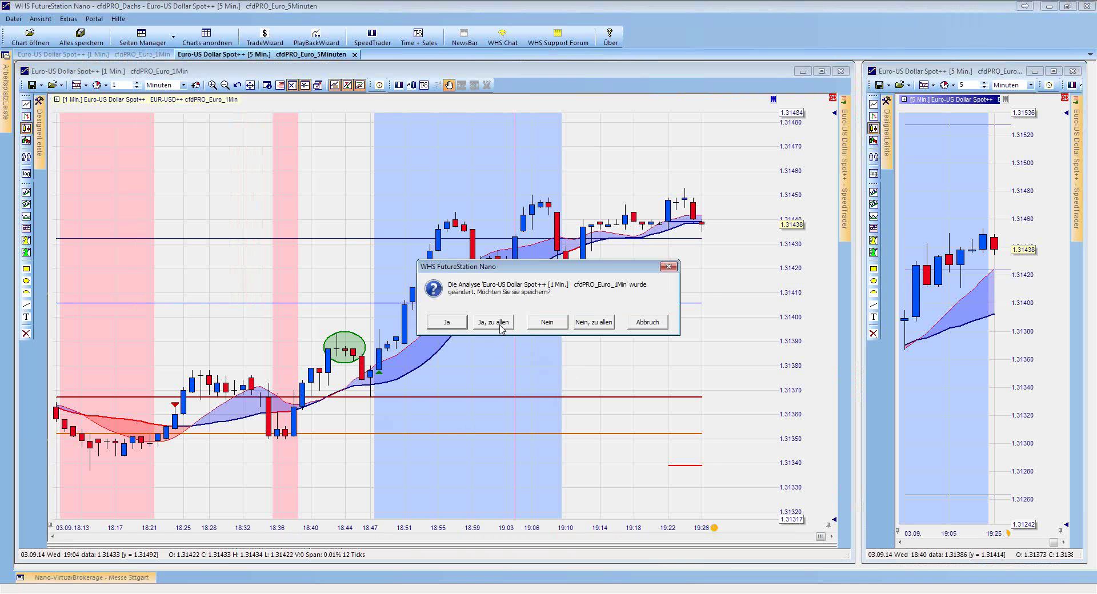
left_click(495, 322)
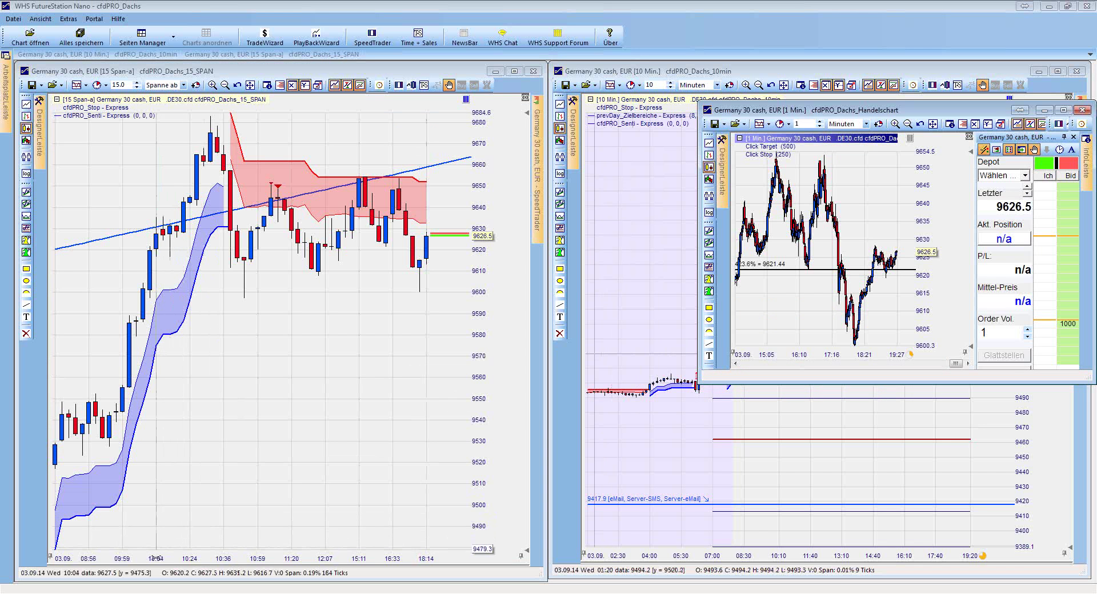
Bring the cfdPRO_Dachs_15_SPAN chart forward and compress its time axis to show candles back to 2 September
left_click(334, 561)
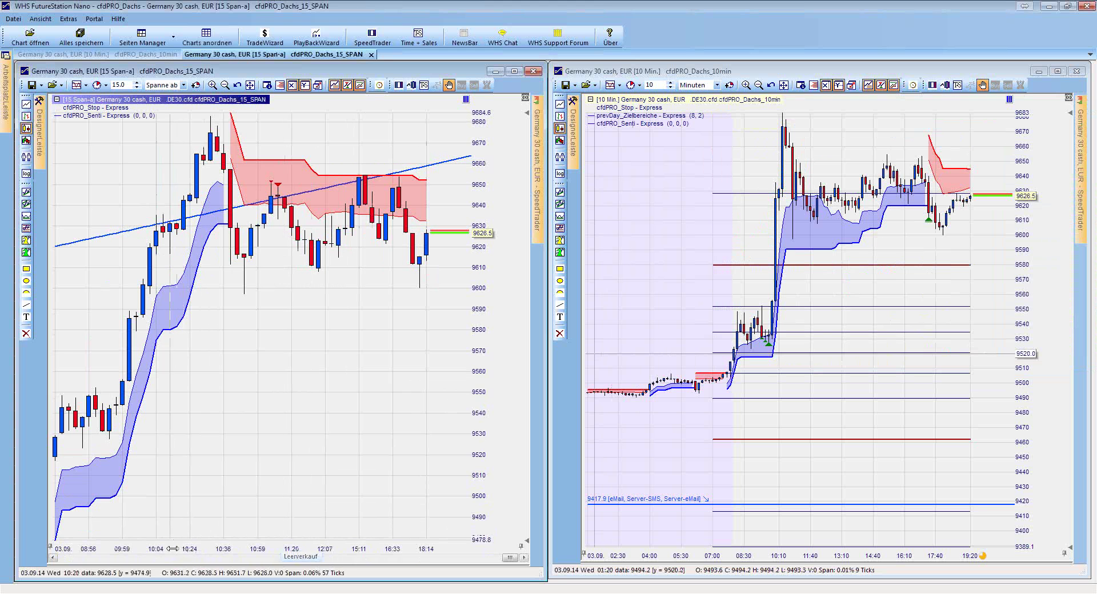
left_click_drag(172, 549, 257, 547)
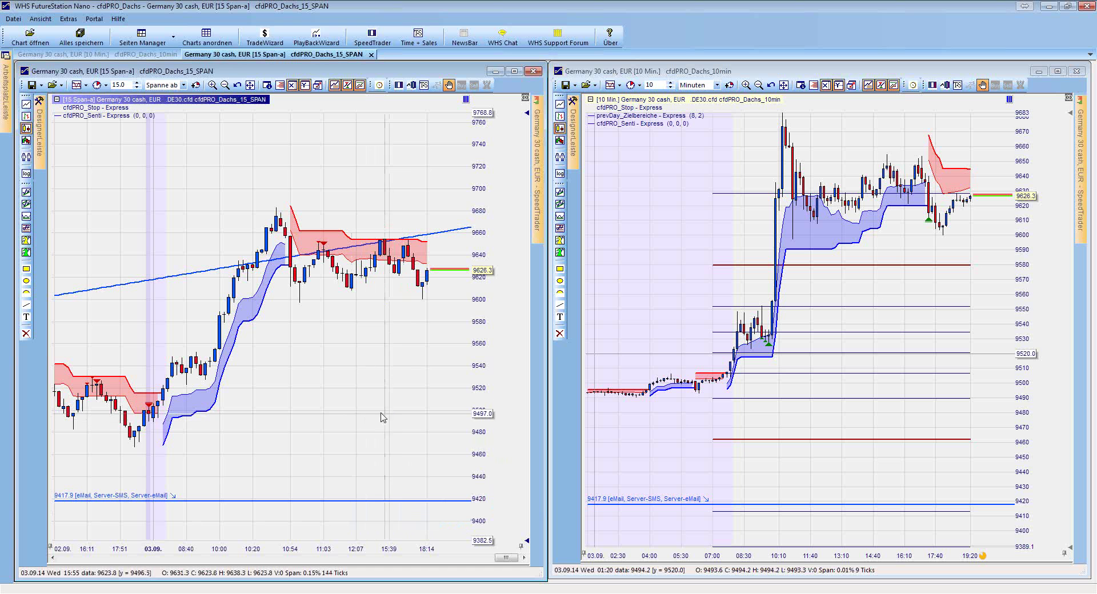
left_click_drag(434, 556, 74, 548)
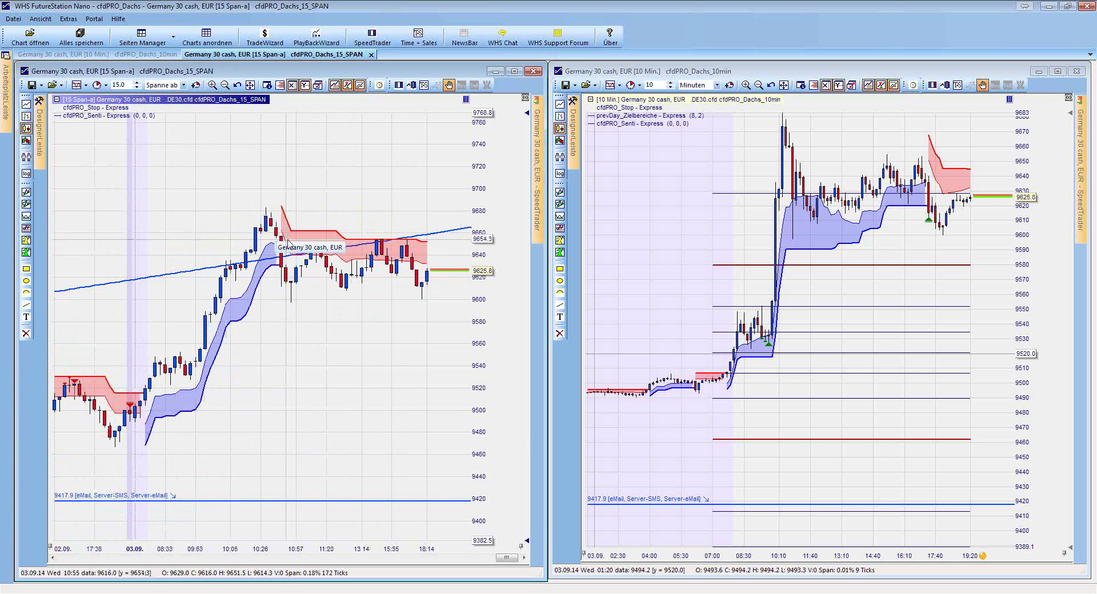
mouse_move(309, 242)
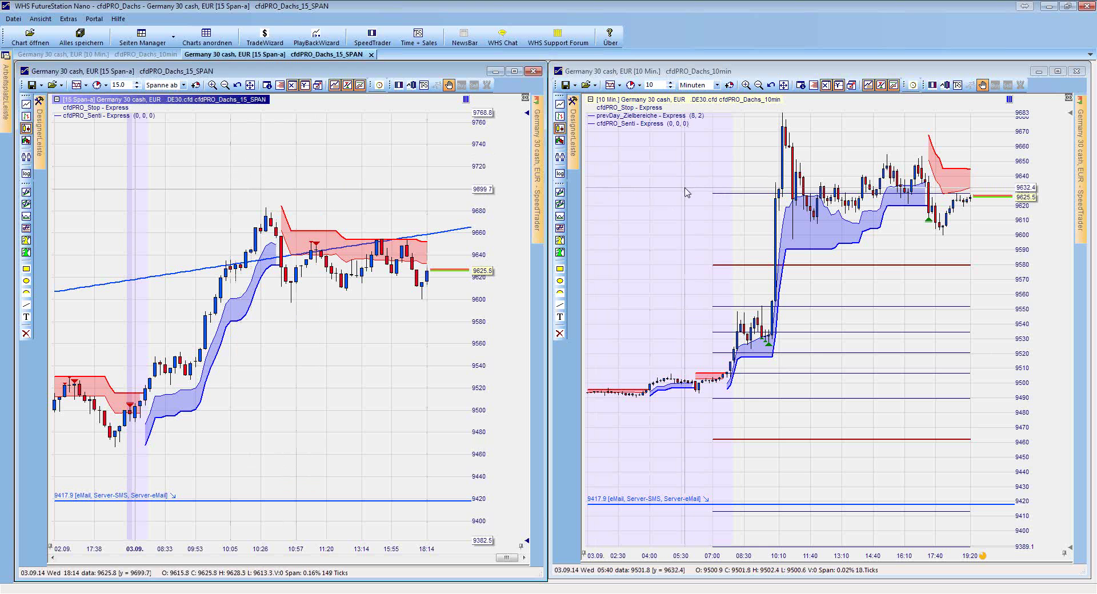
Stretch the cfdPRO_Dachs_10min chart's time axis, maximize the chart and examine the candles before the 09:40 signal
left_click(814, 555)
left_click_drag(814, 555, 702, 547)
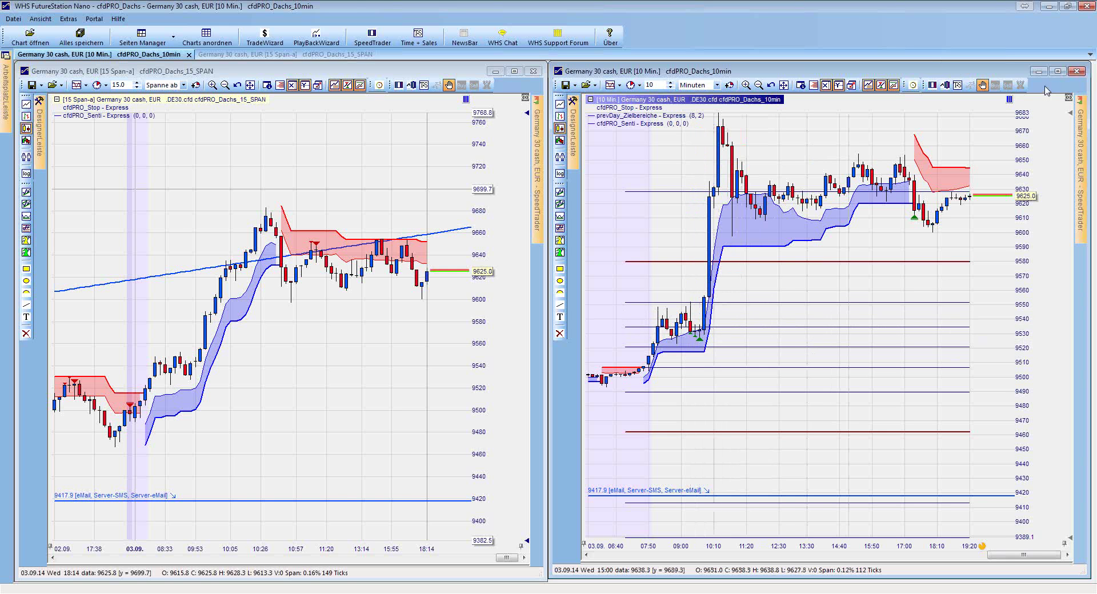
left_click(1057, 72)
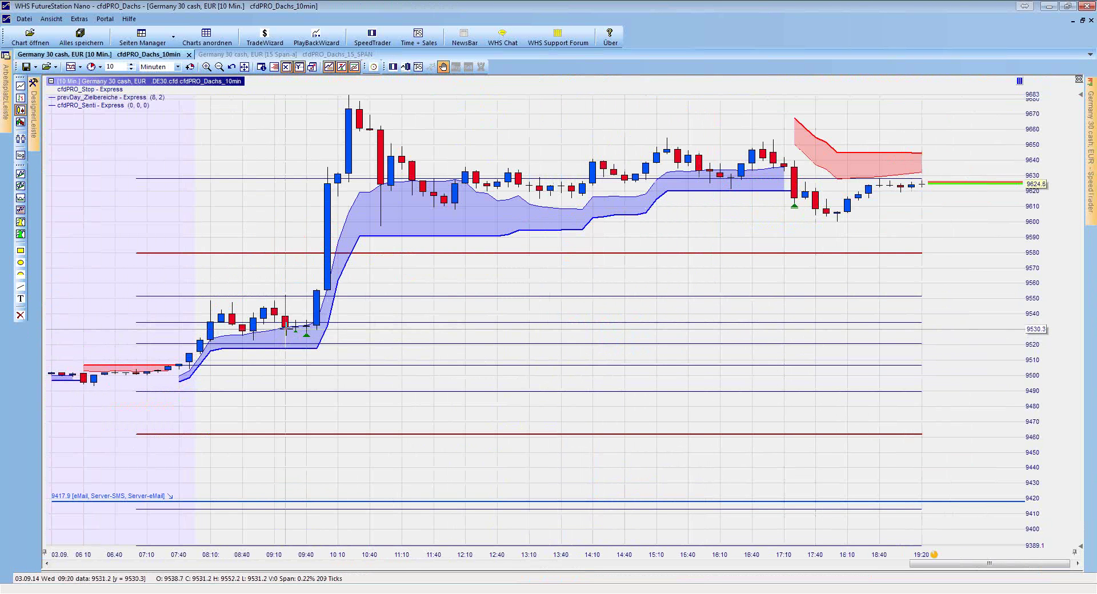
mouse_move(287, 329)
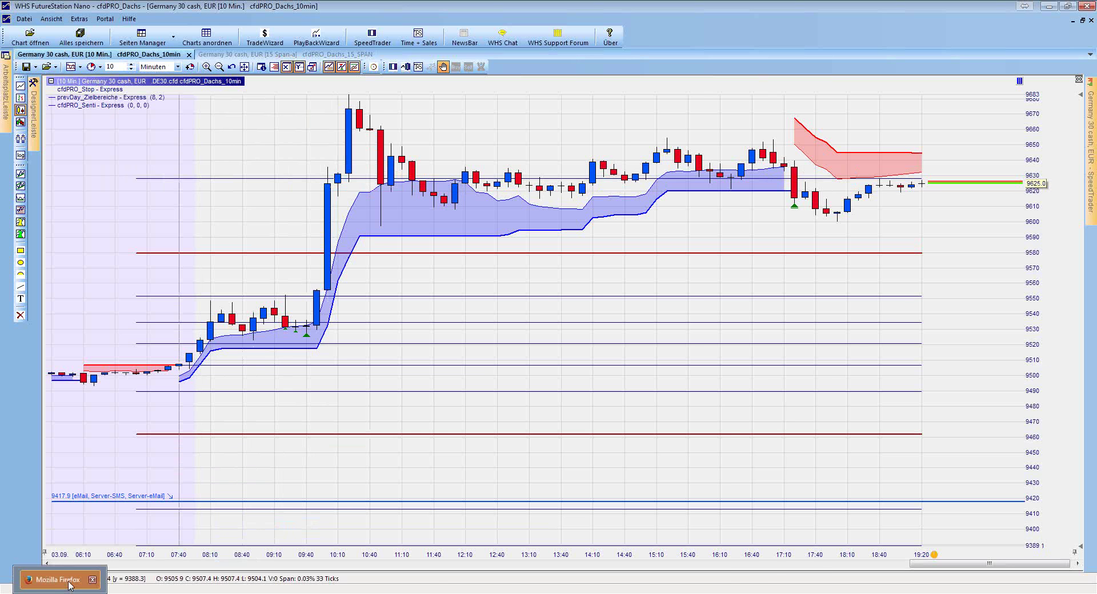
Switch to Firefox and cancel the closing of its two tabs
left_click(71, 586)
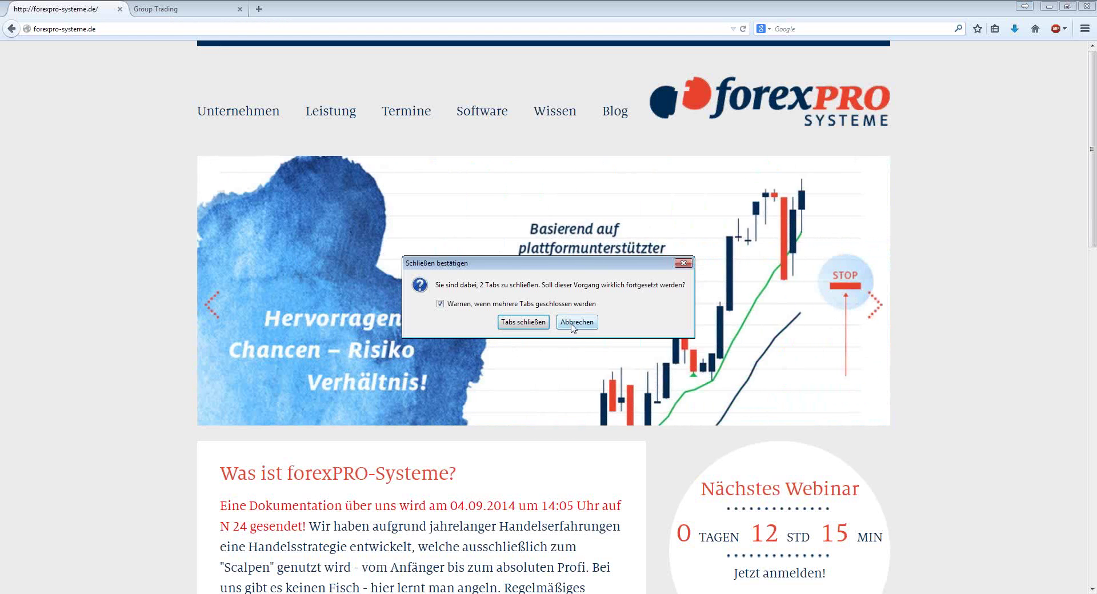
left_click(573, 323)
left_click(259, 8)
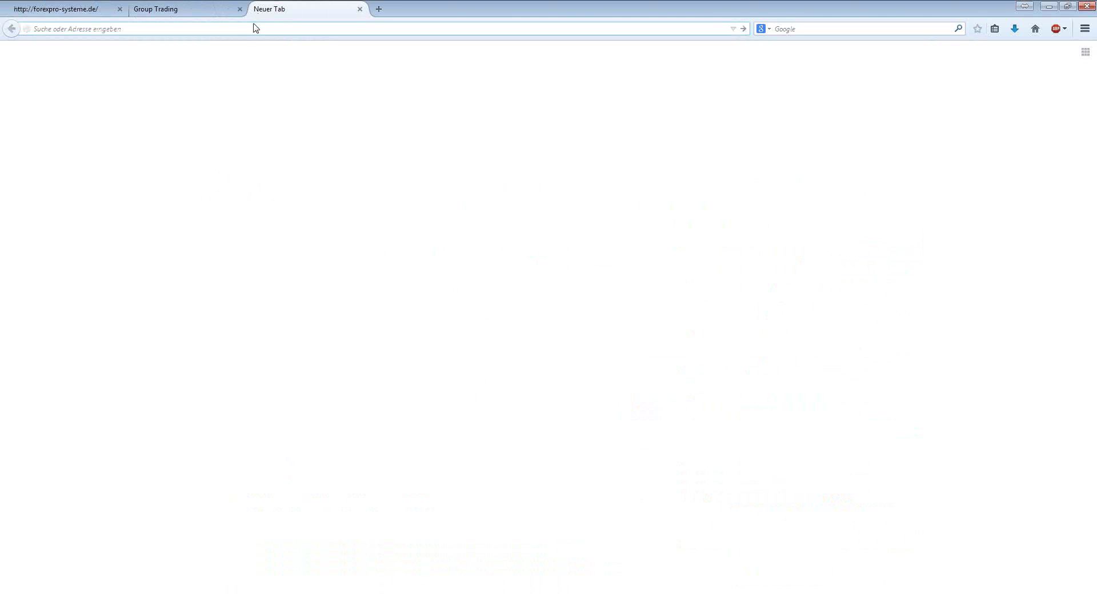
type("uff")
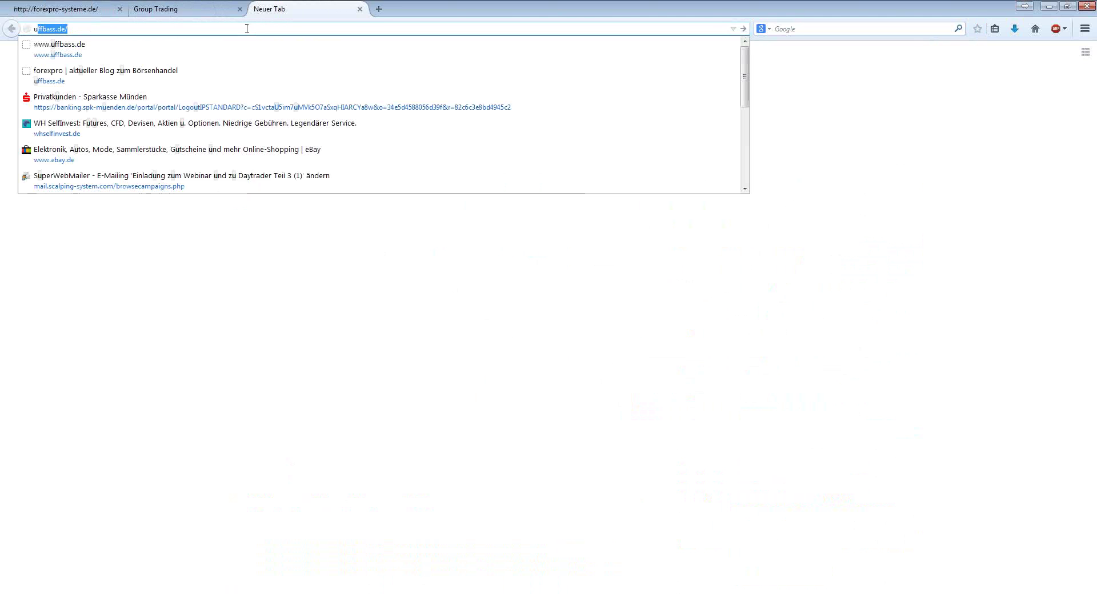
type("ba")
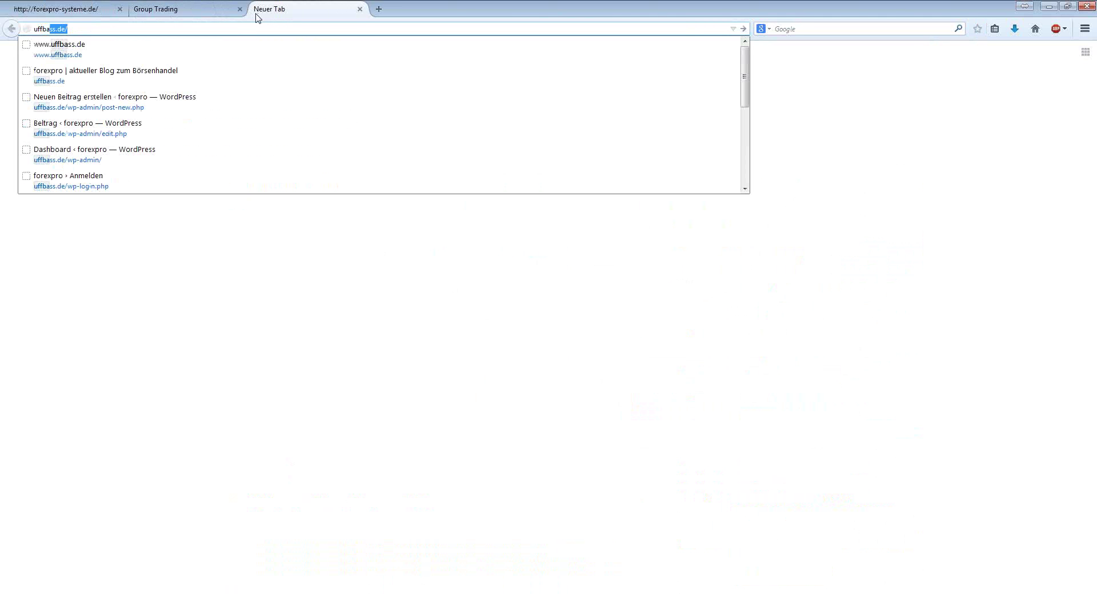
left_click(360, 9)
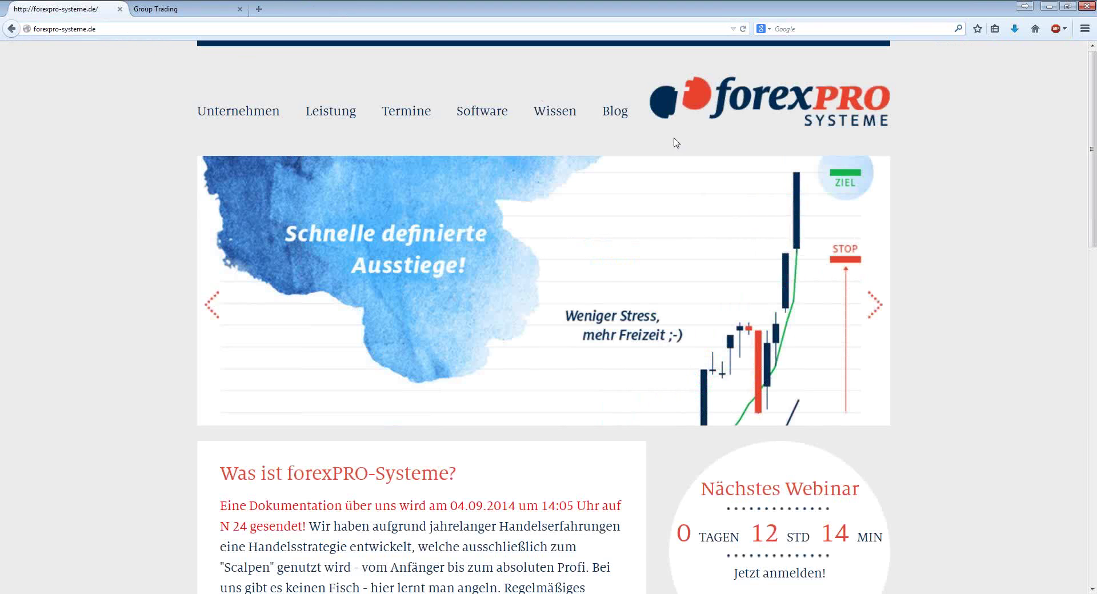
Open the forexPRO blog and read the posts "Dax an der 9600" and "Dachs und Co in KW 36"
left_click(614, 118)
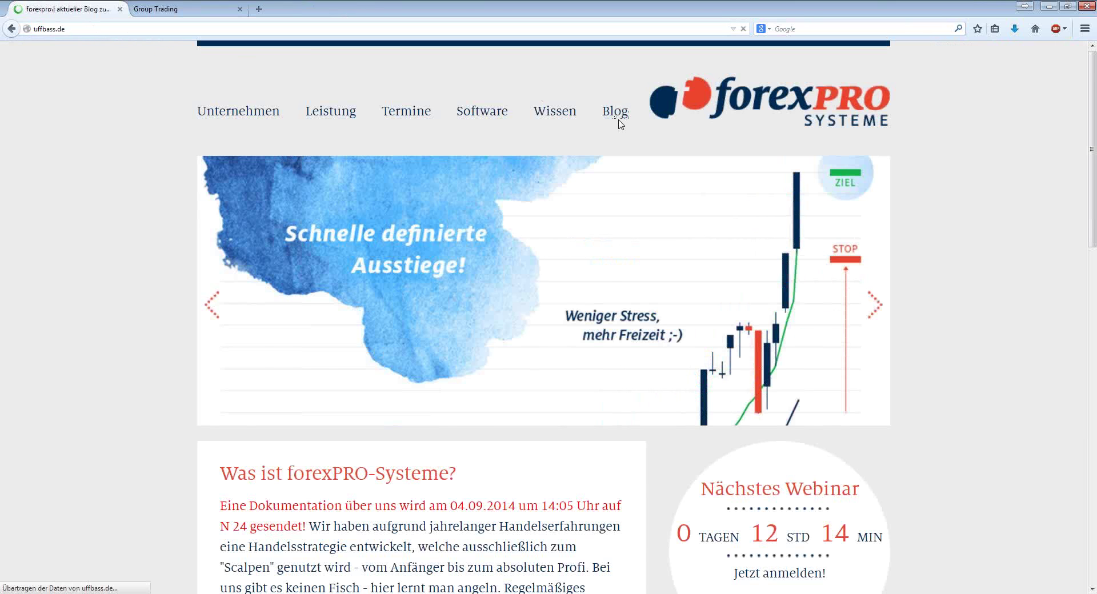
scroll(596, 275, "down", 15)
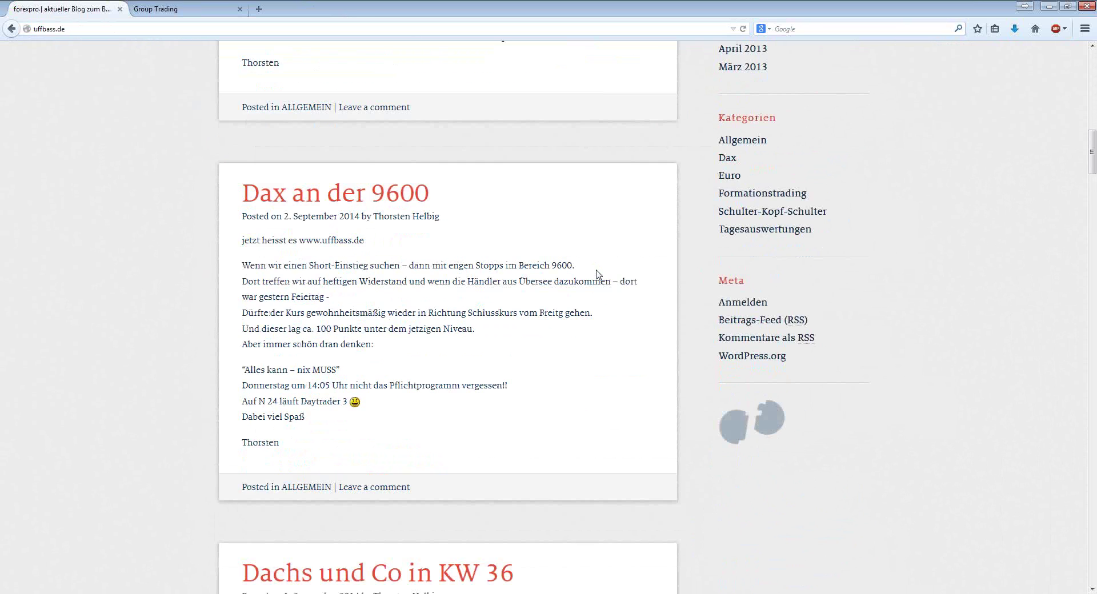
scroll(597, 274, "down", 10)
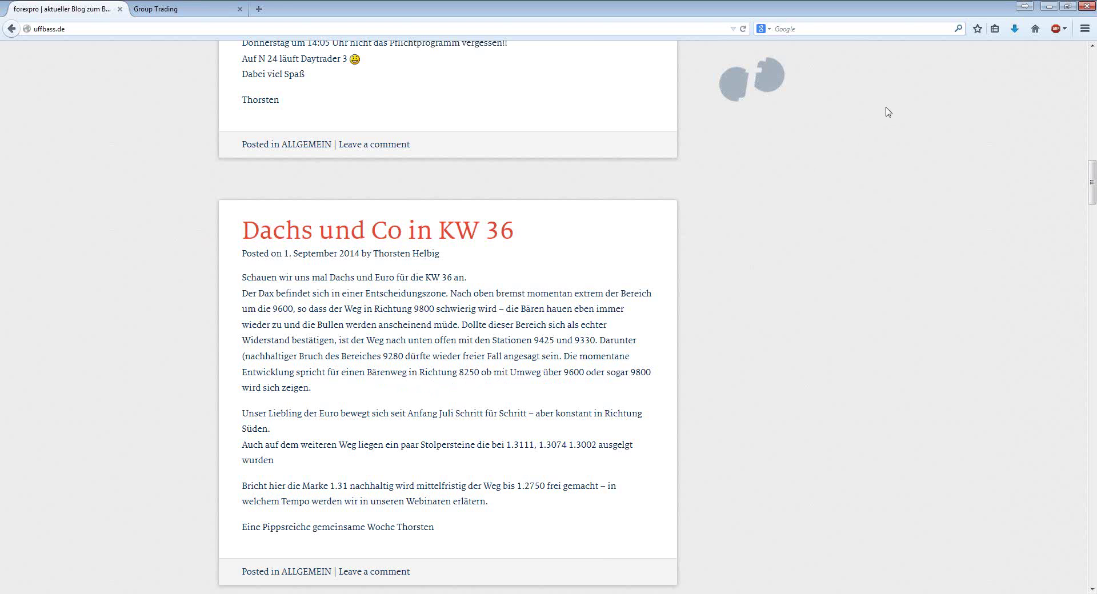
Switch back to WHS FutureStation and restore the 10-minute chart beside the 15-span chart
left_click(1048, 9)
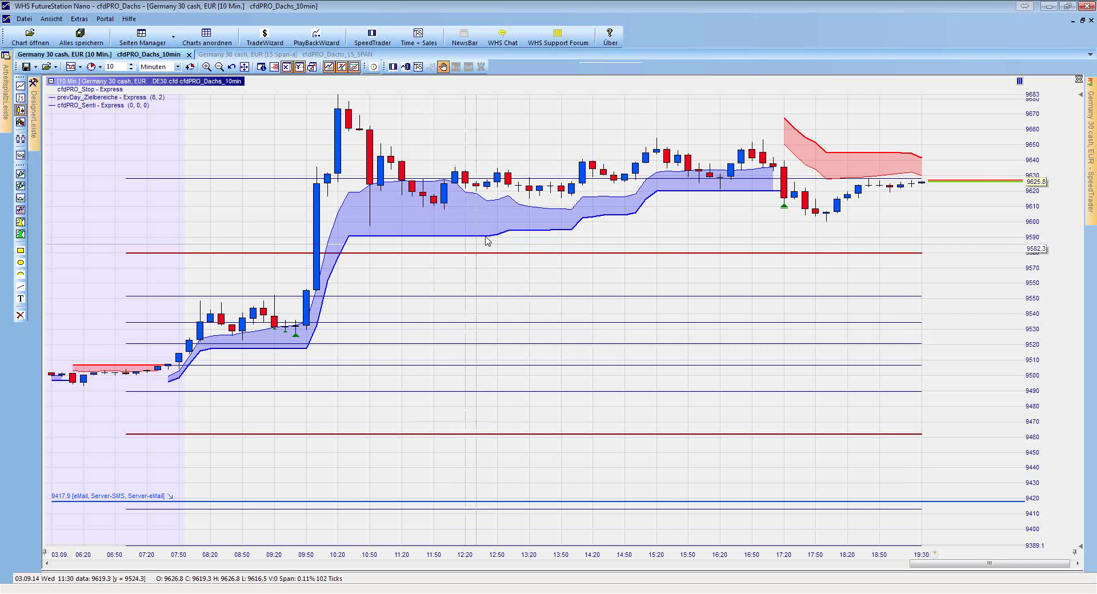
left_click(1082, 21)
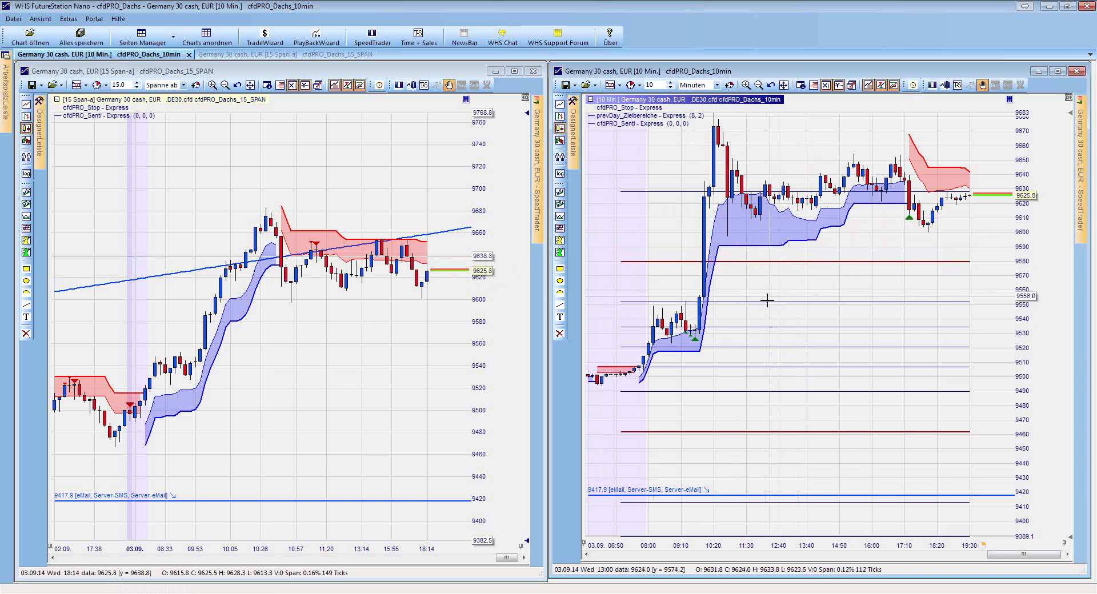
Compare the signals in the 15-span and 10-minute charts, and maximize the 10-minute chart to examine its morning buy signal
mouse_move(697, 345)
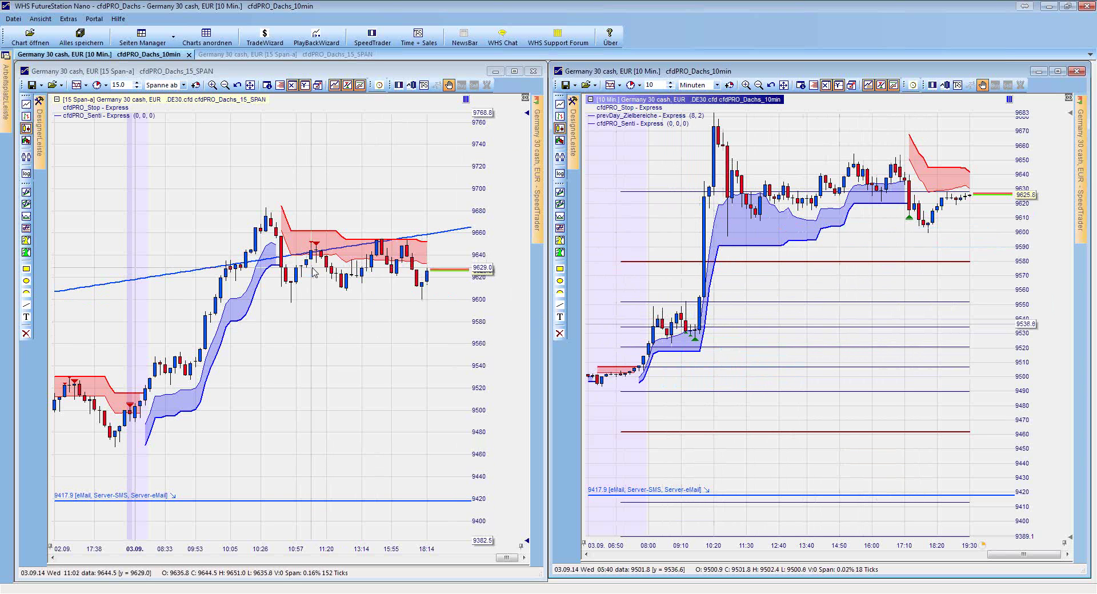
mouse_move(313, 273)
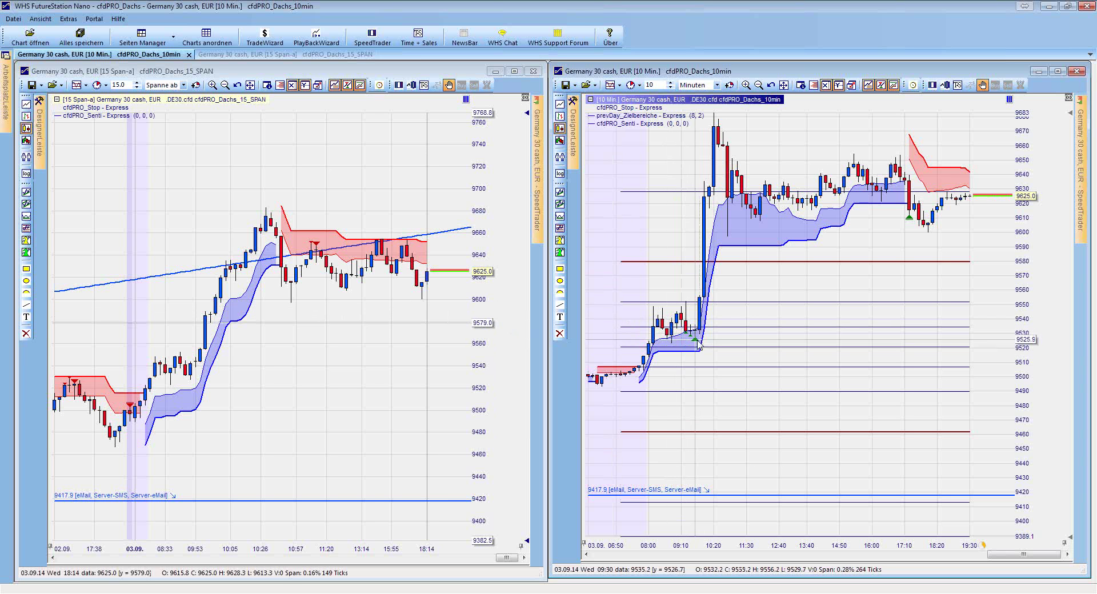
mouse_move(686, 341)
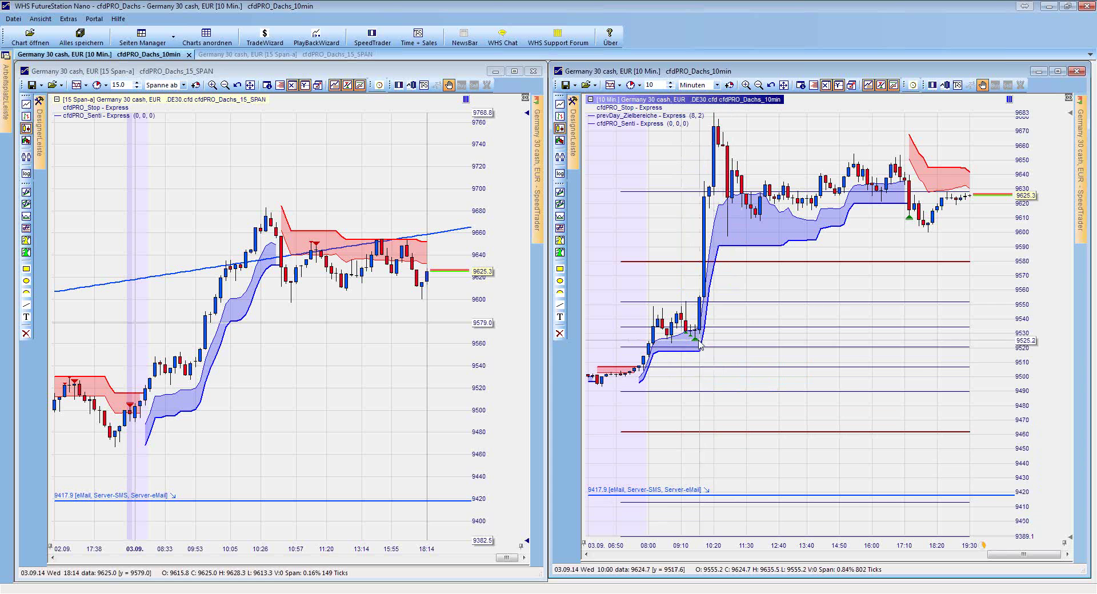
left_click(1057, 71)
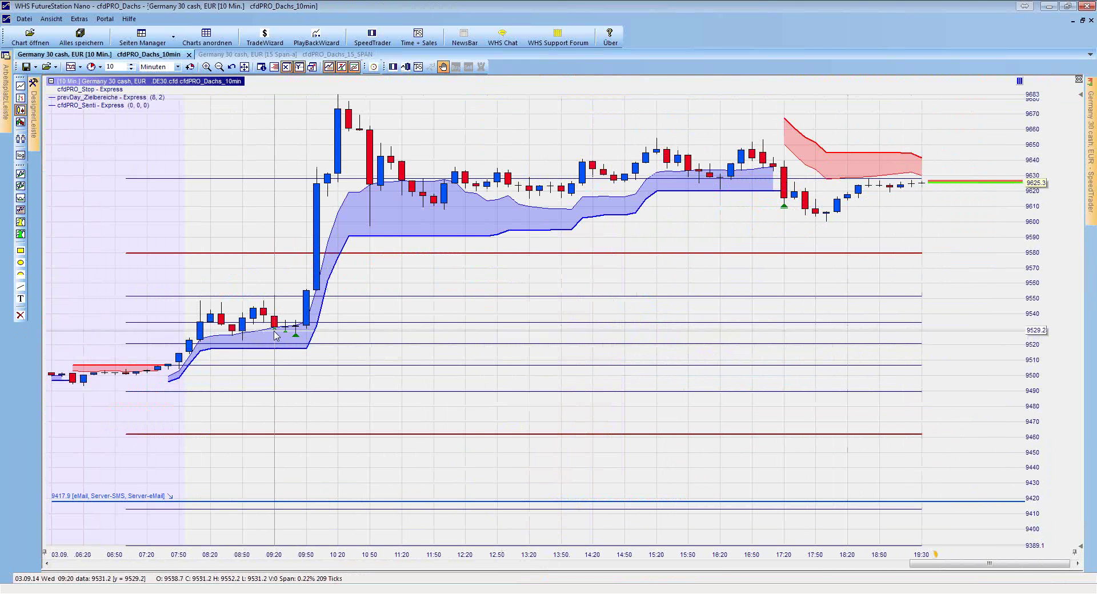
mouse_move(288, 338)
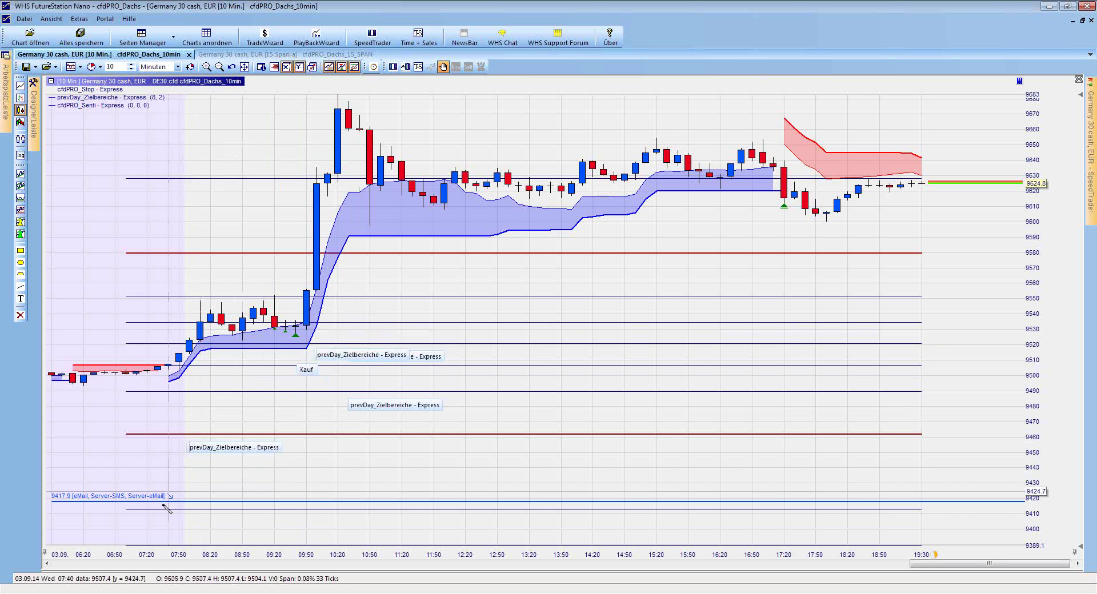
Bring up the 1-minute cfdPRO_Dachs_Handelschart trading chart and maximize its window
mouse_move(155, 593)
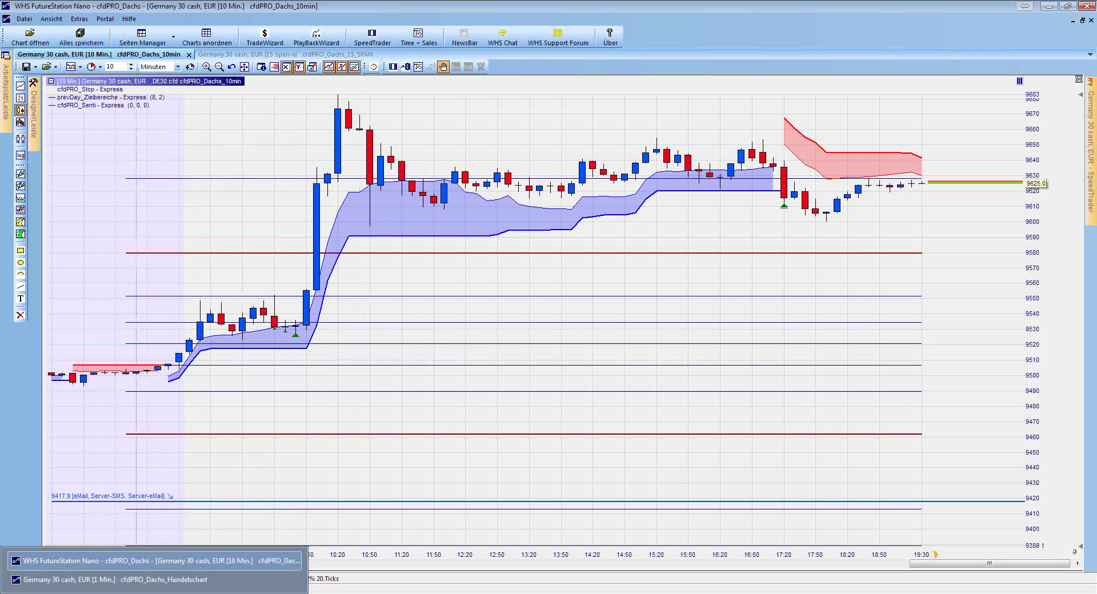
left_click(114, 579)
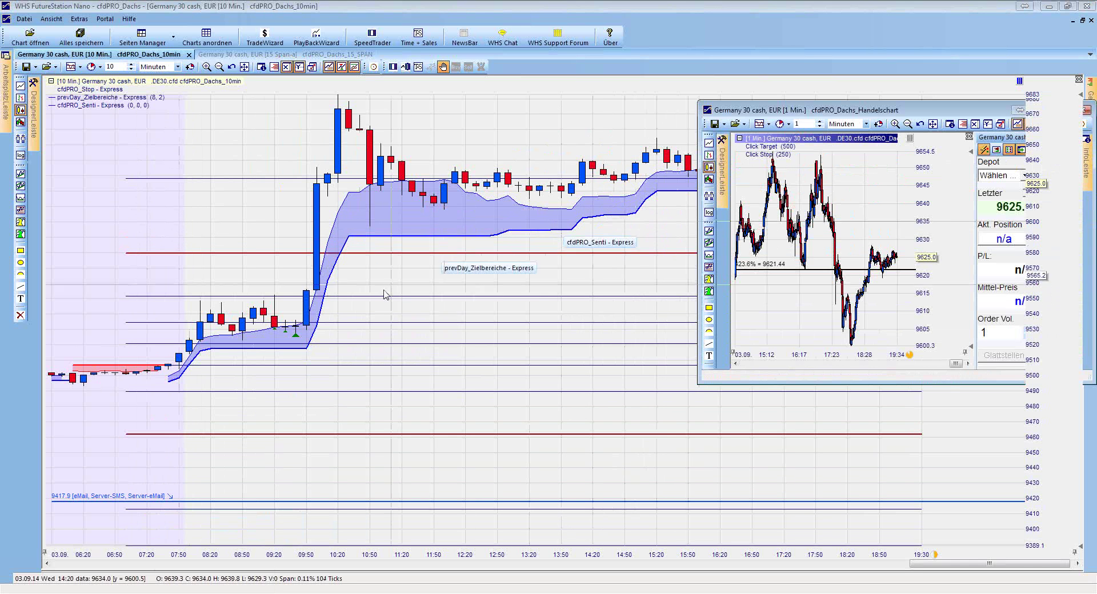
left_click(502, 237)
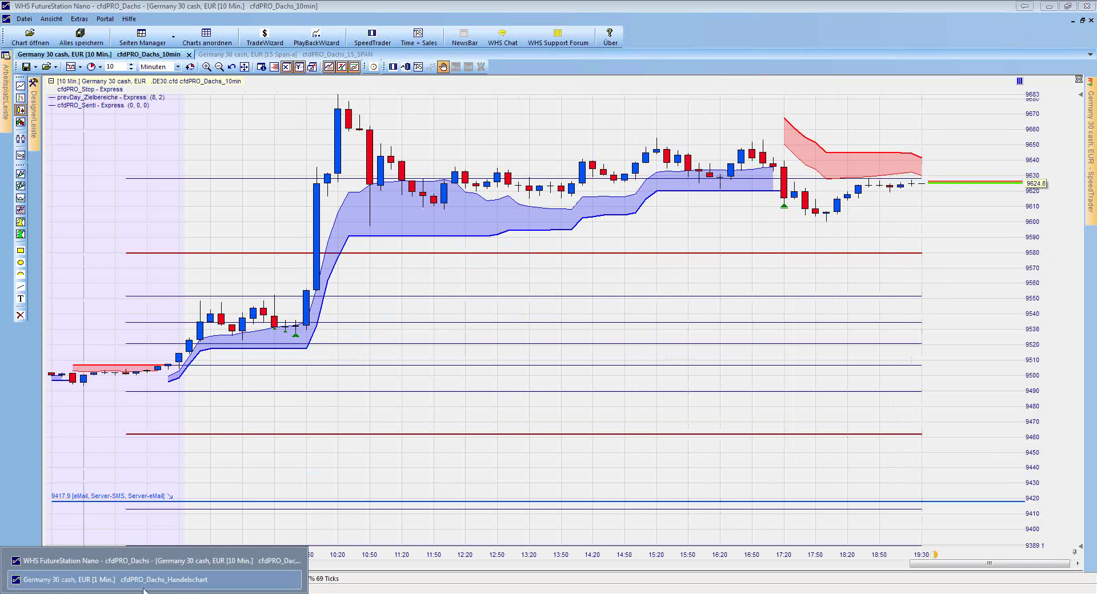
left_click(158, 583)
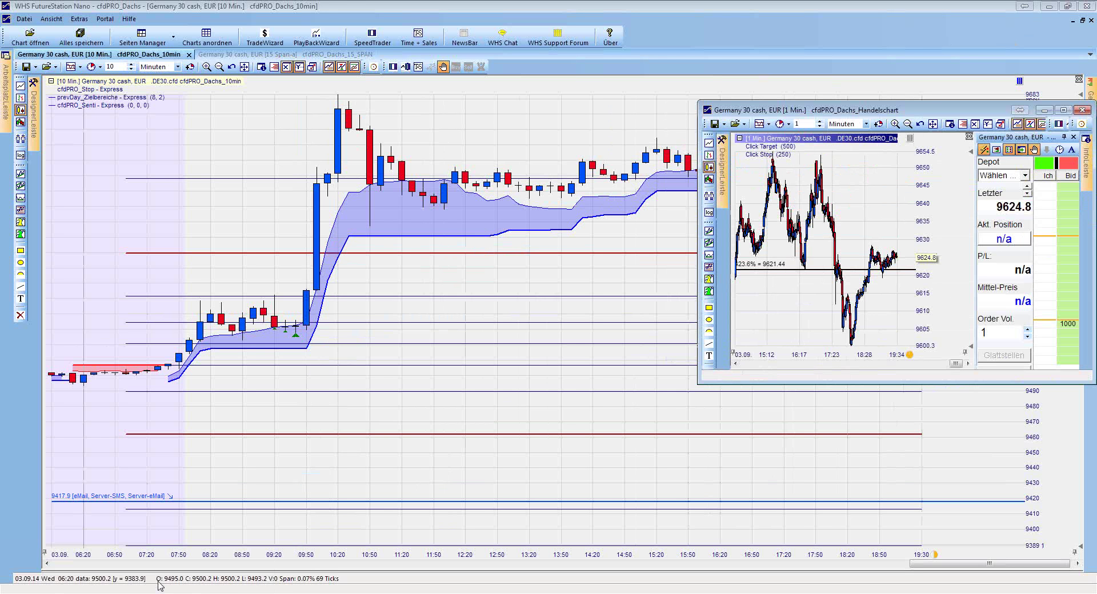
left_click(1063, 110)
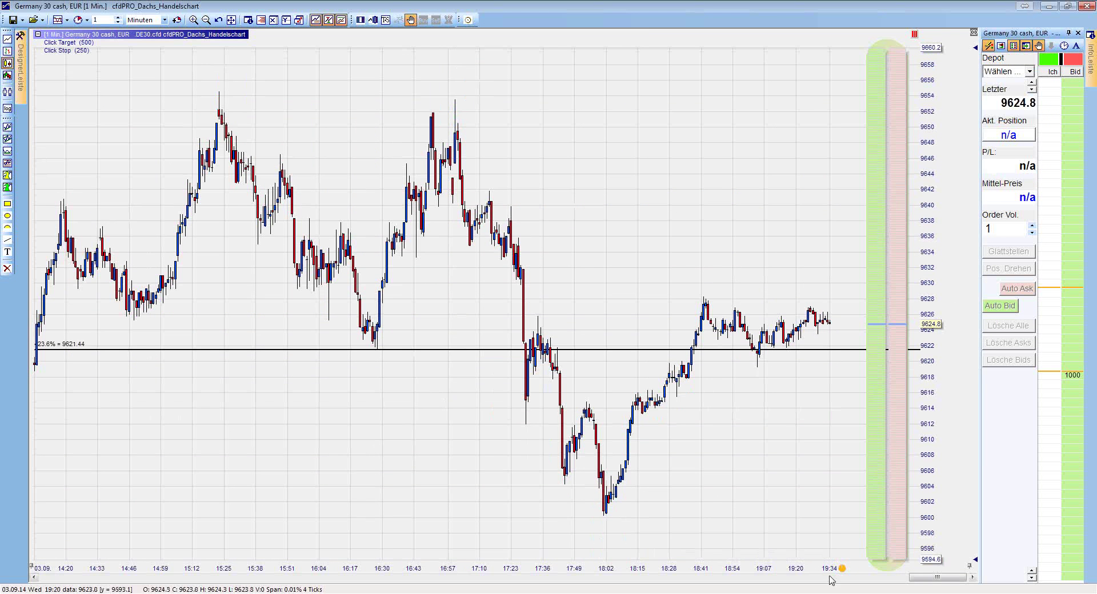
Examine the morning price rise of 03.09. and the Fibonacci levels in the 1-minute trading chart
left_click_drag(926, 580, 875, 580)
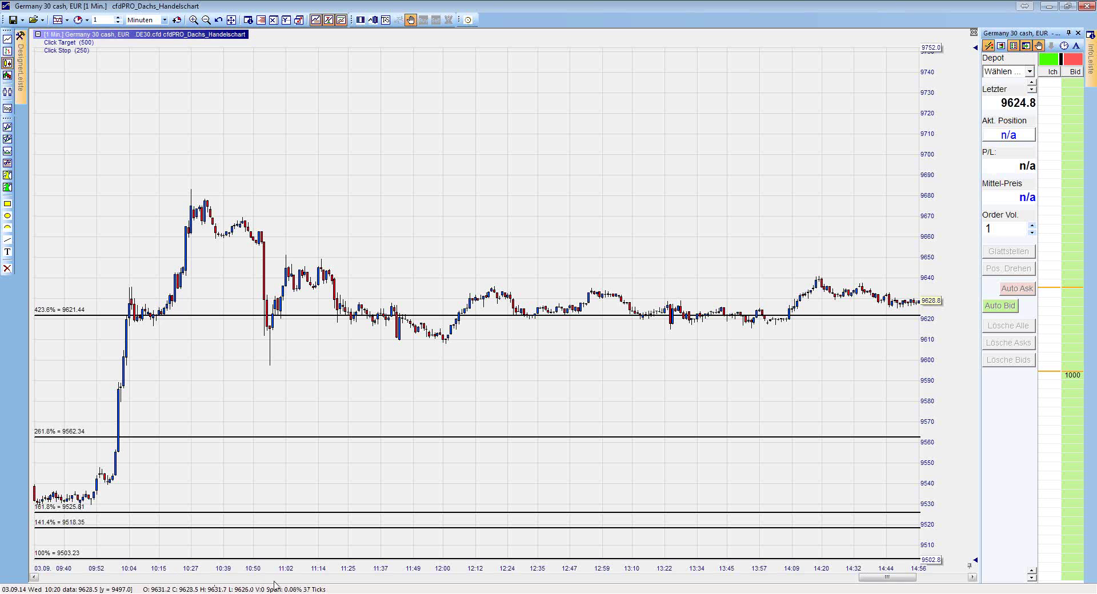
left_click_drag(875, 583, 857, 585)
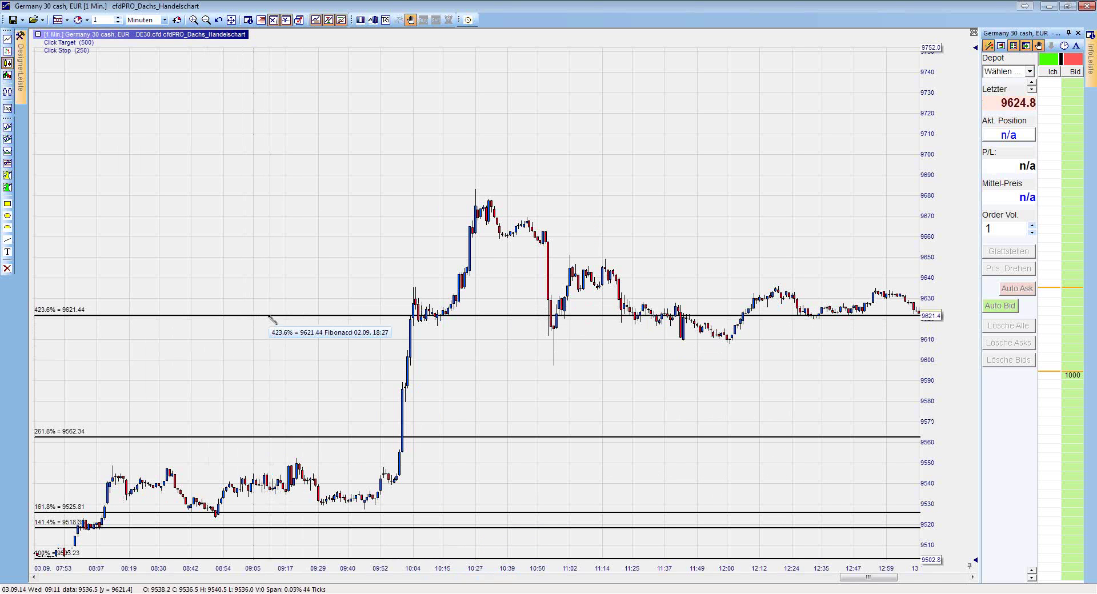
left_click_drag(866, 579, 1019, 580)
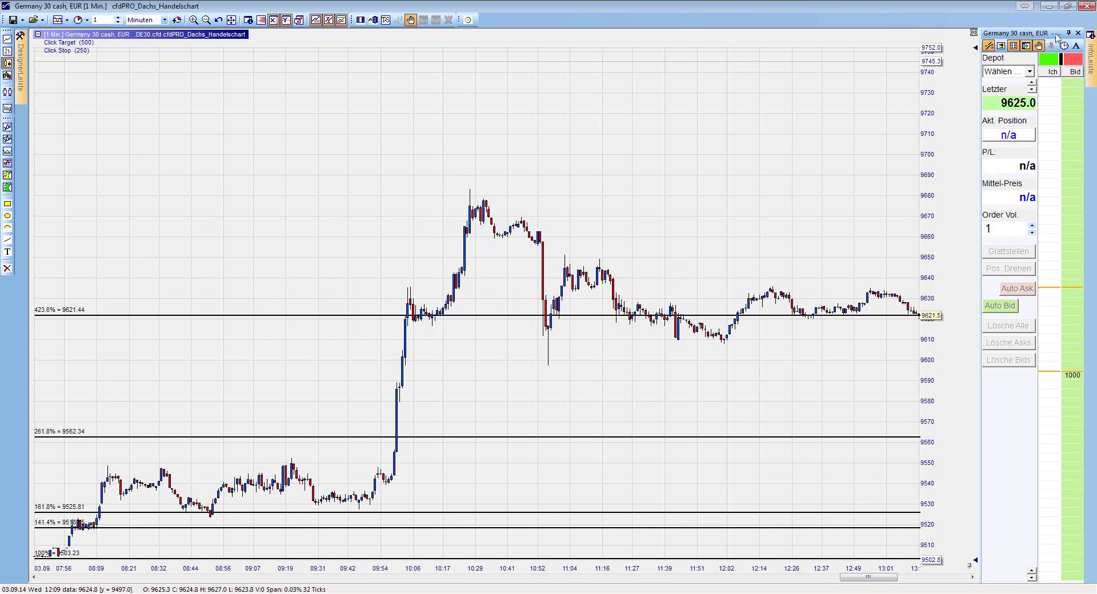
Restore the trading chart to a floating window over the 10-minute chart and minimize it
left_click(1067, 7)
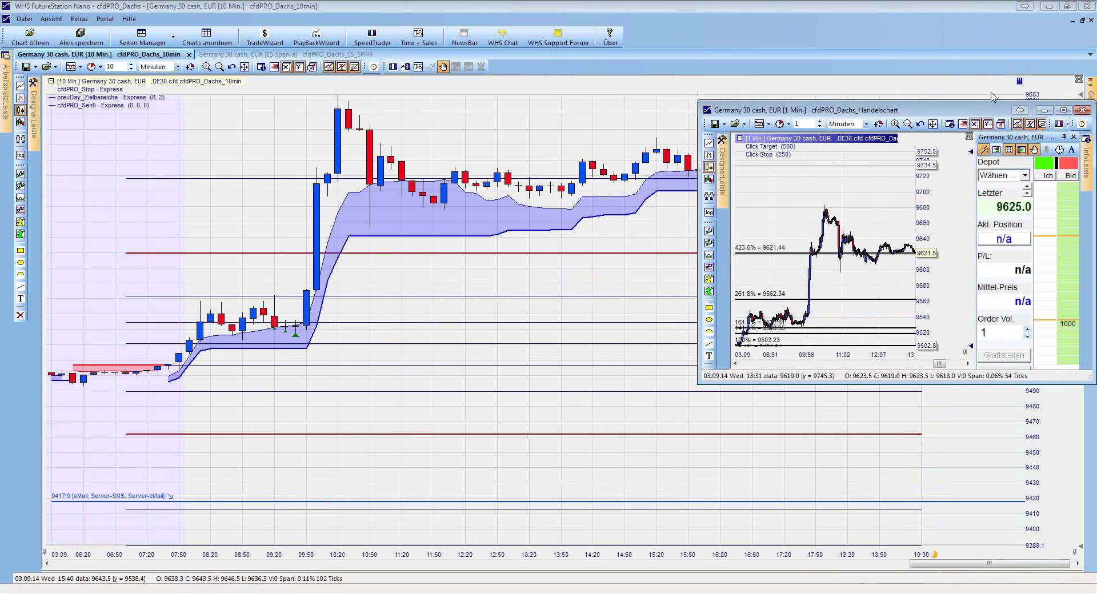
left_click_drag(965, 111, 405, 213)
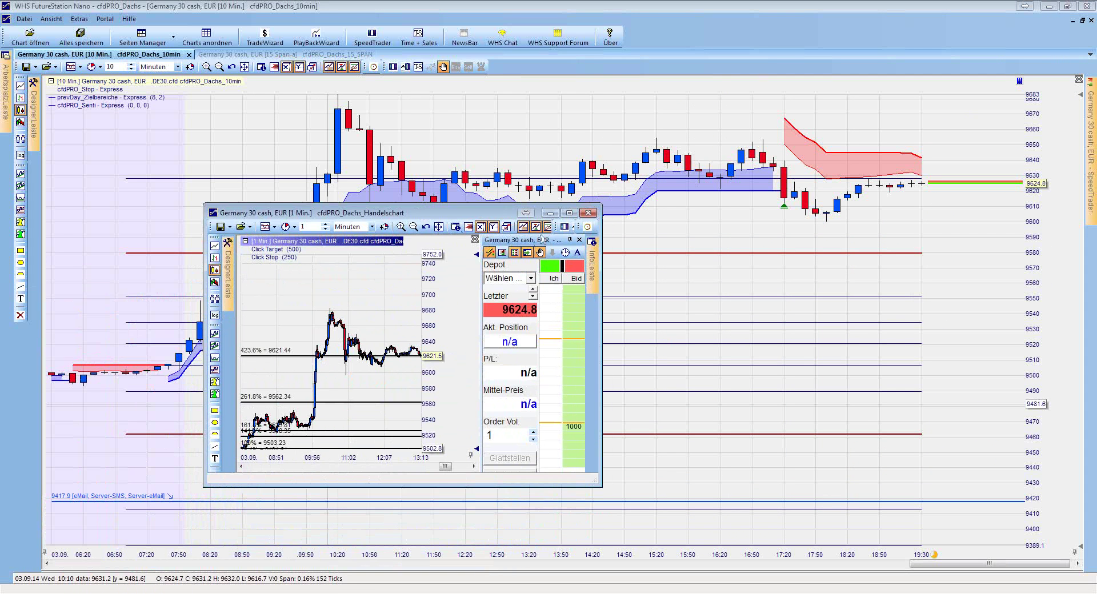
left_click(550, 213)
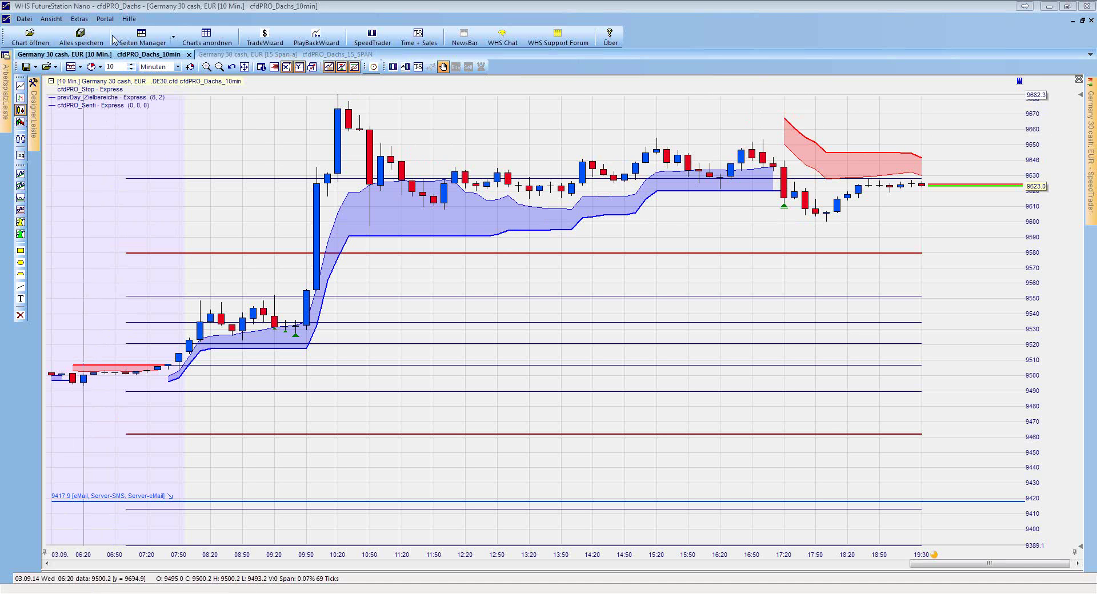
Open the Group Trading portal, sign out and view its login page and trader registration form
left_click(105, 19)
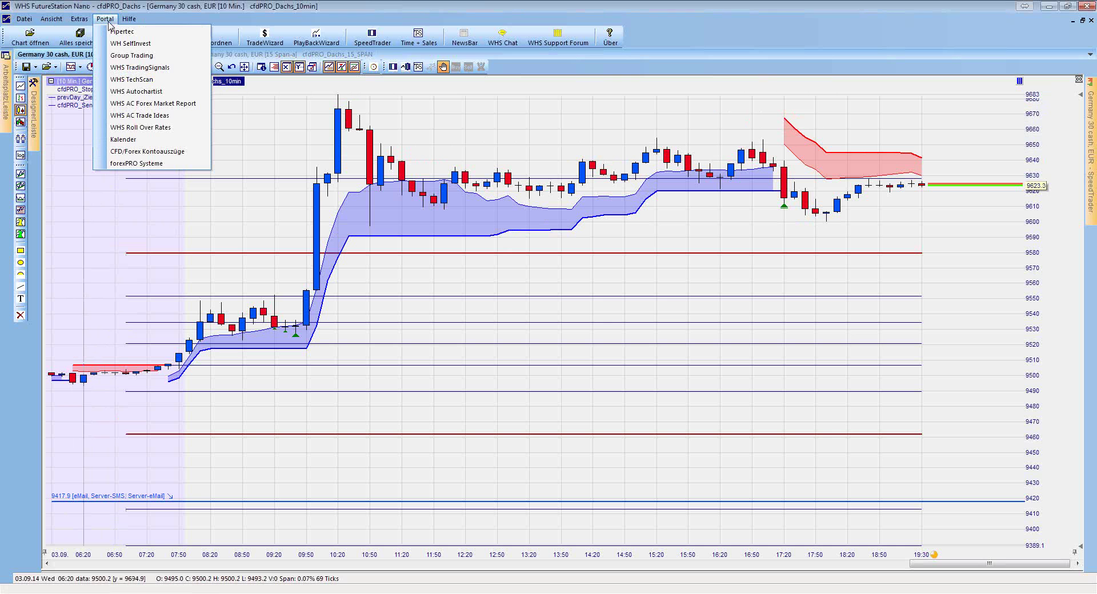
left_click(148, 56)
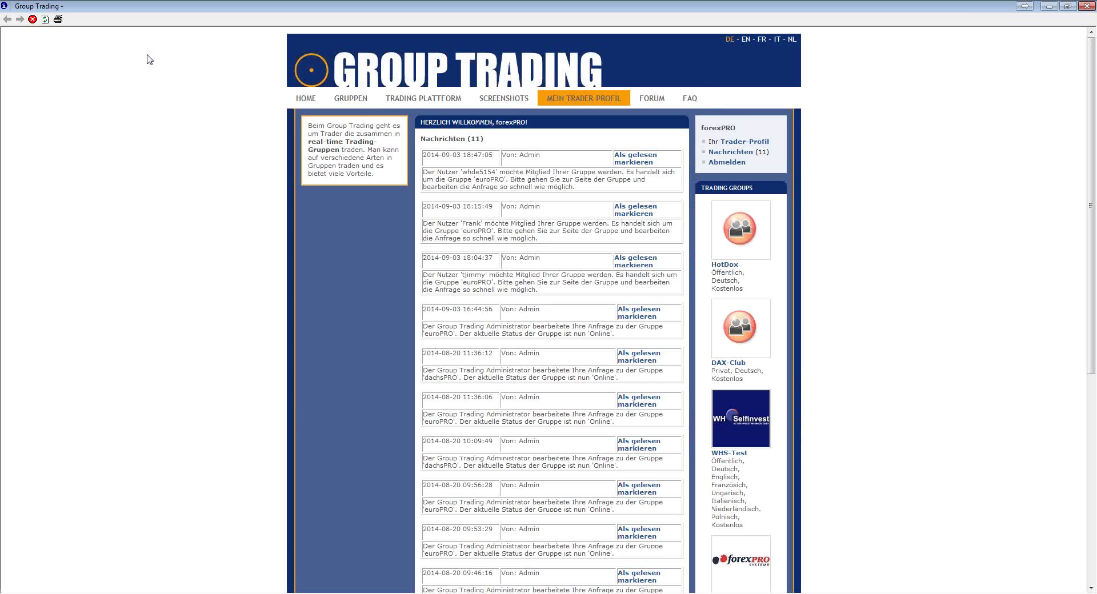
left_click(727, 162)
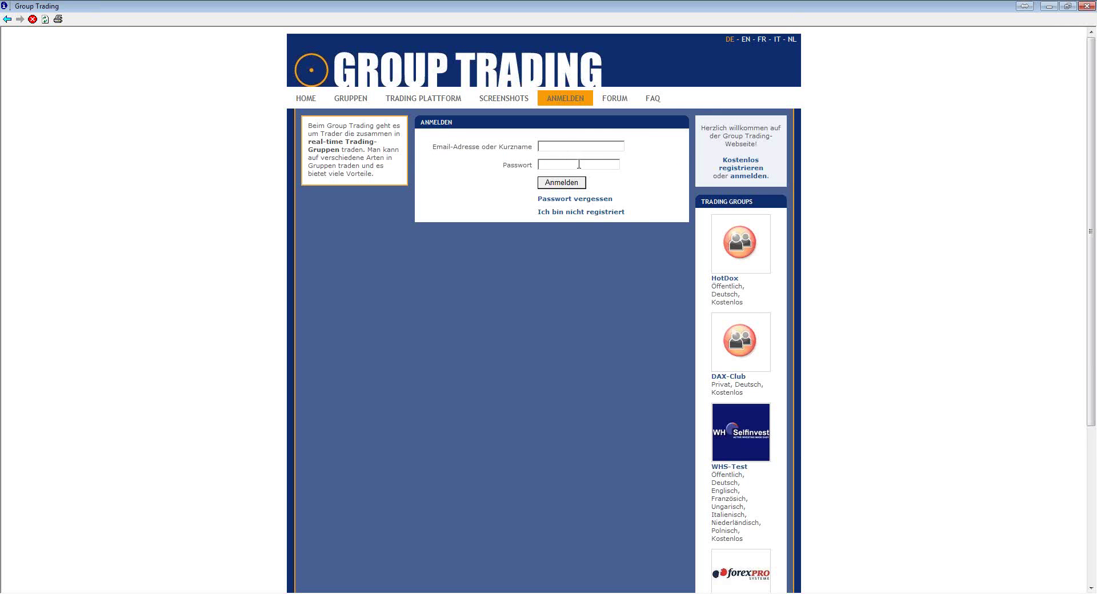
left_click(598, 214)
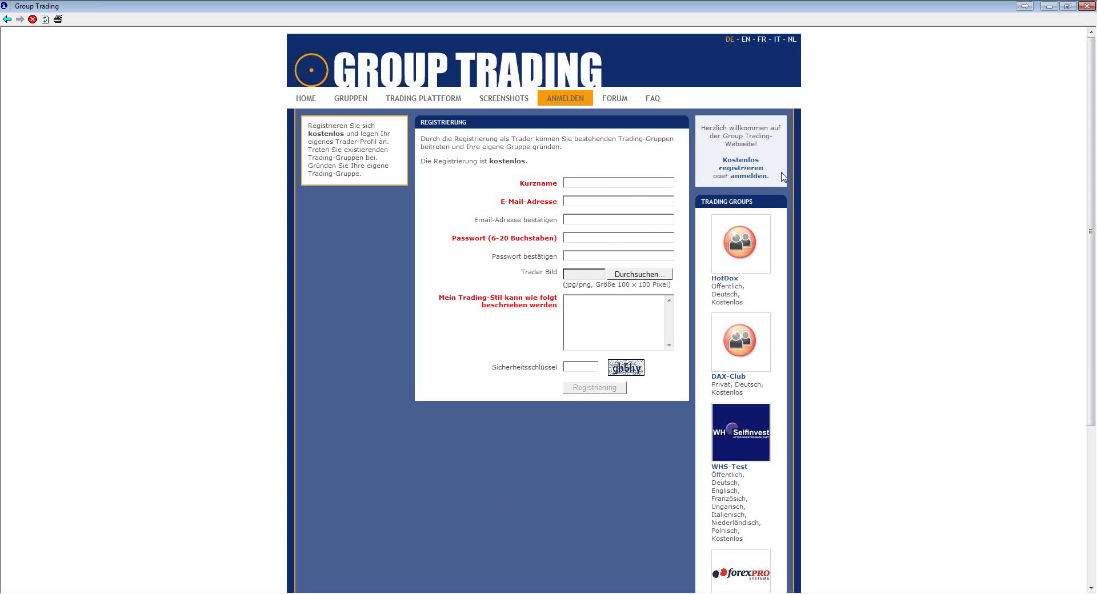
left_click(749, 176)
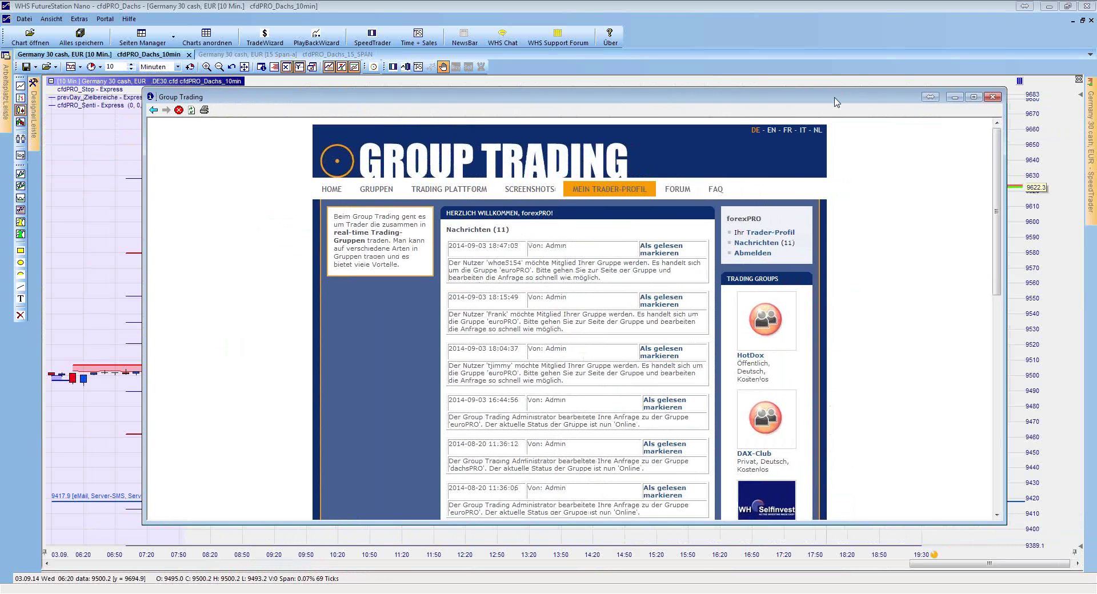
Maximize the Group Trading window and look through the trader profile's messages and groups
left_click(975, 98)
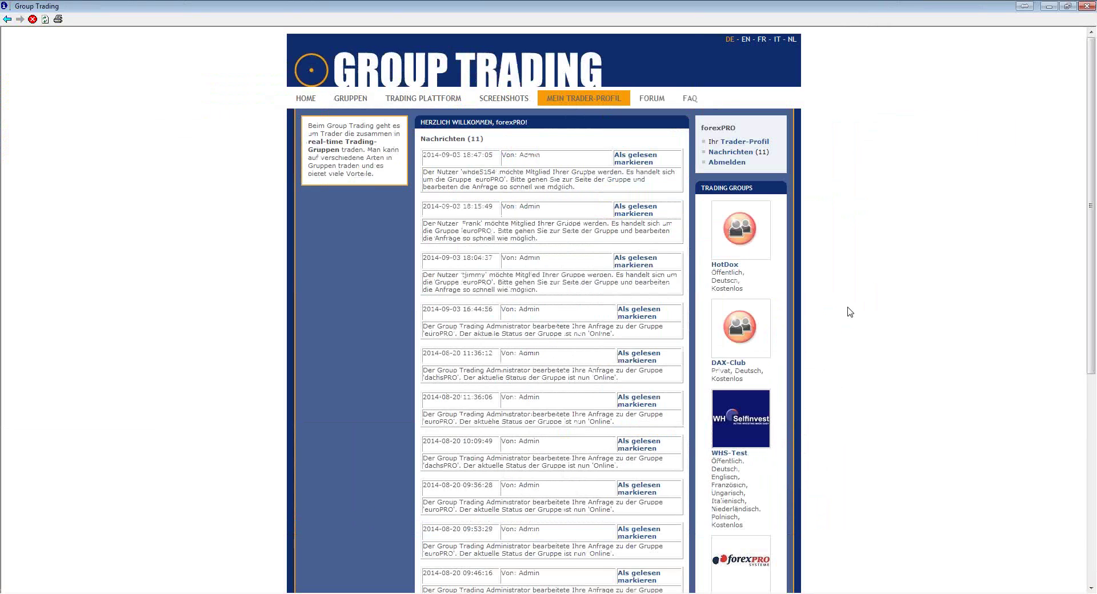
scroll(879, 303, "down", 5)
scroll(880, 306, "down", 2)
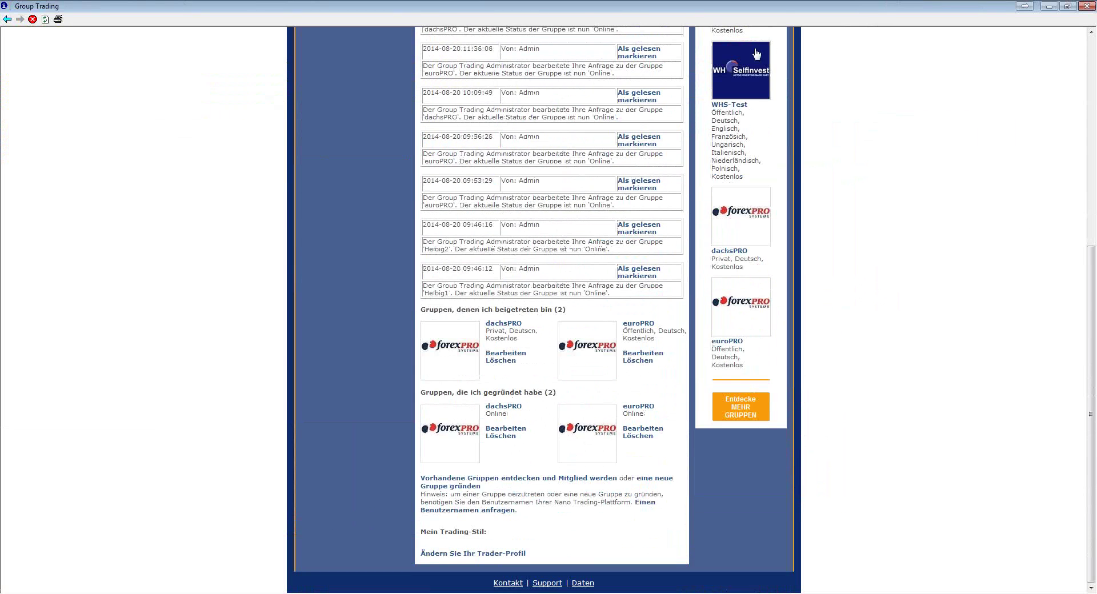
scroll(787, 68, "up", 6)
Mark all unread messages in the Group Trading trader profile as read
left_click(642, 163)
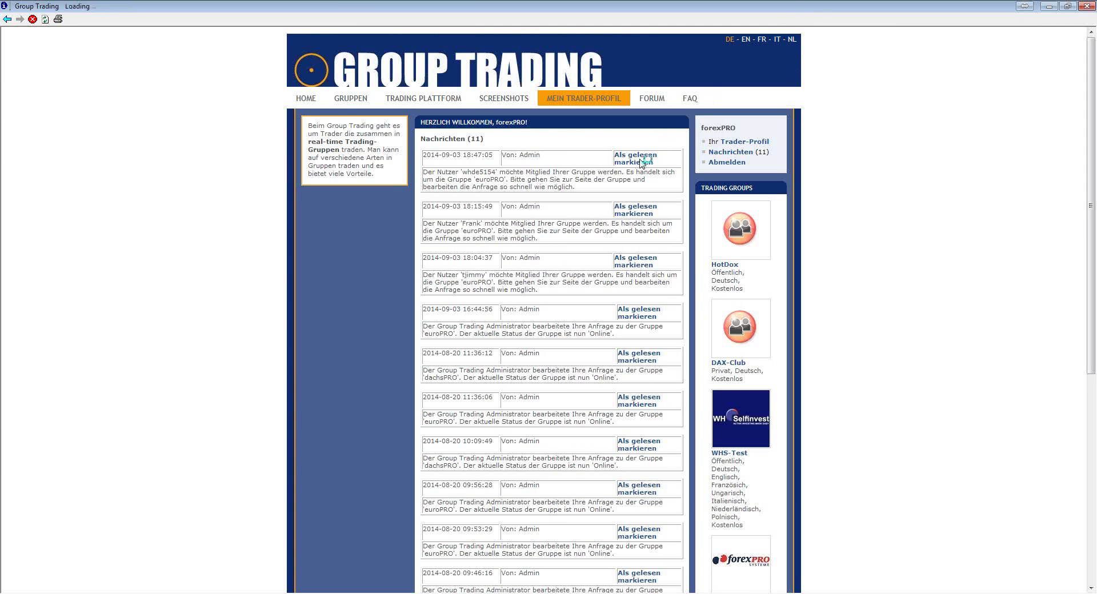
left_click(642, 162)
left_click(641, 159)
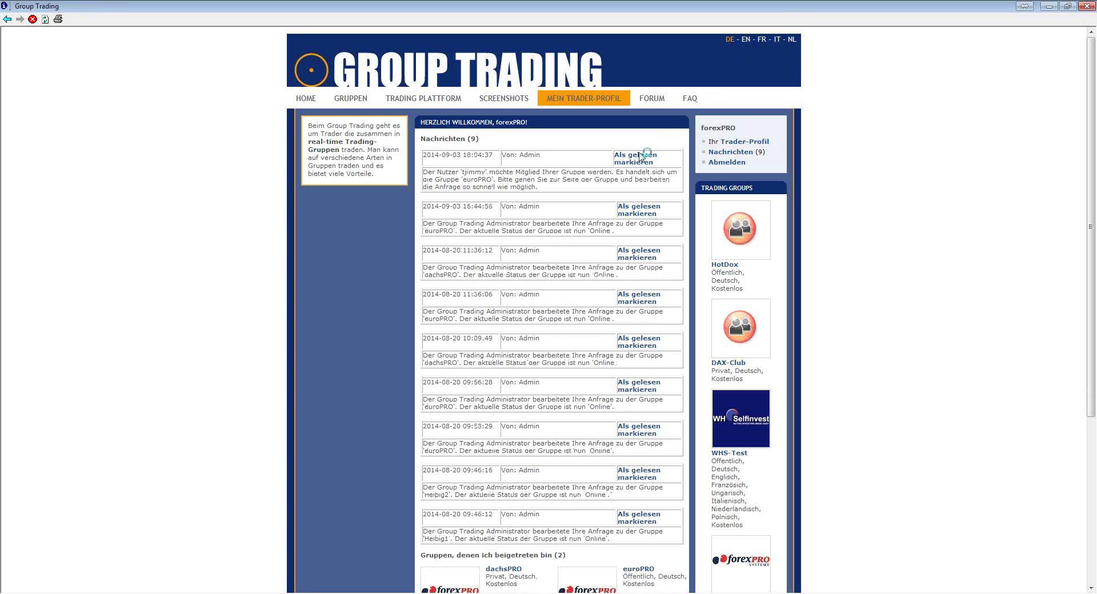
left_click(640, 157)
left_click(640, 158)
left_click(641, 158)
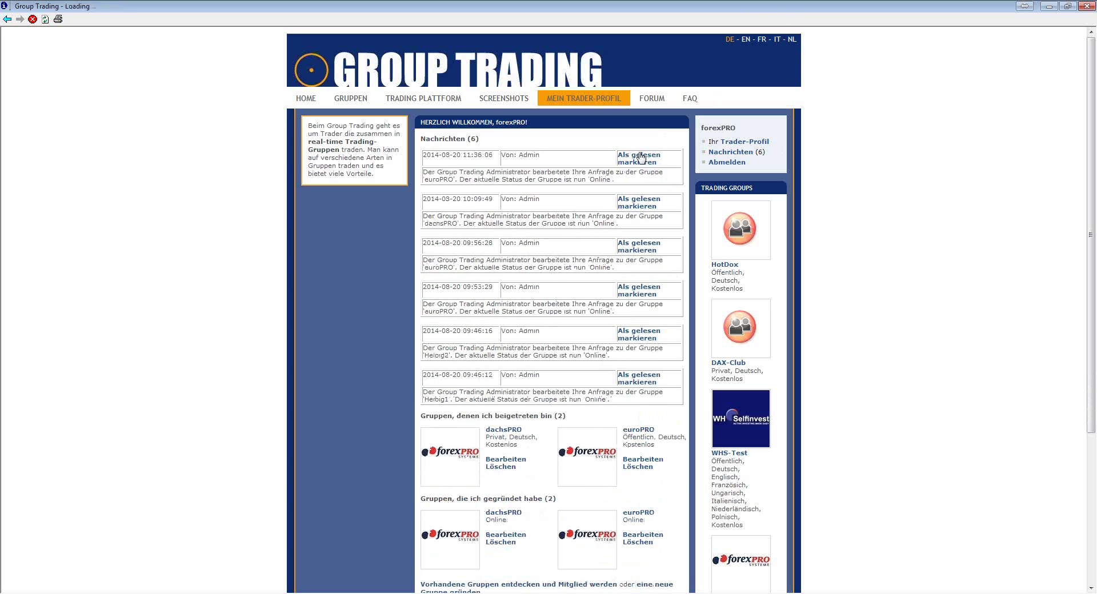
left_click(640, 159)
left_click(639, 160)
left_click(639, 159)
left_click(640, 160)
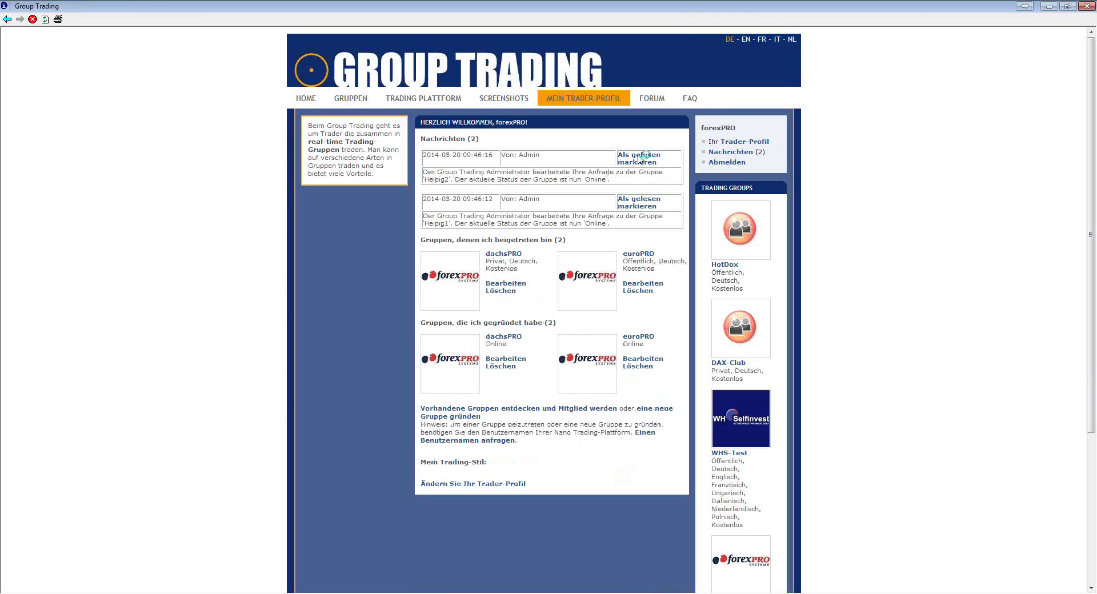
left_click(640, 159)
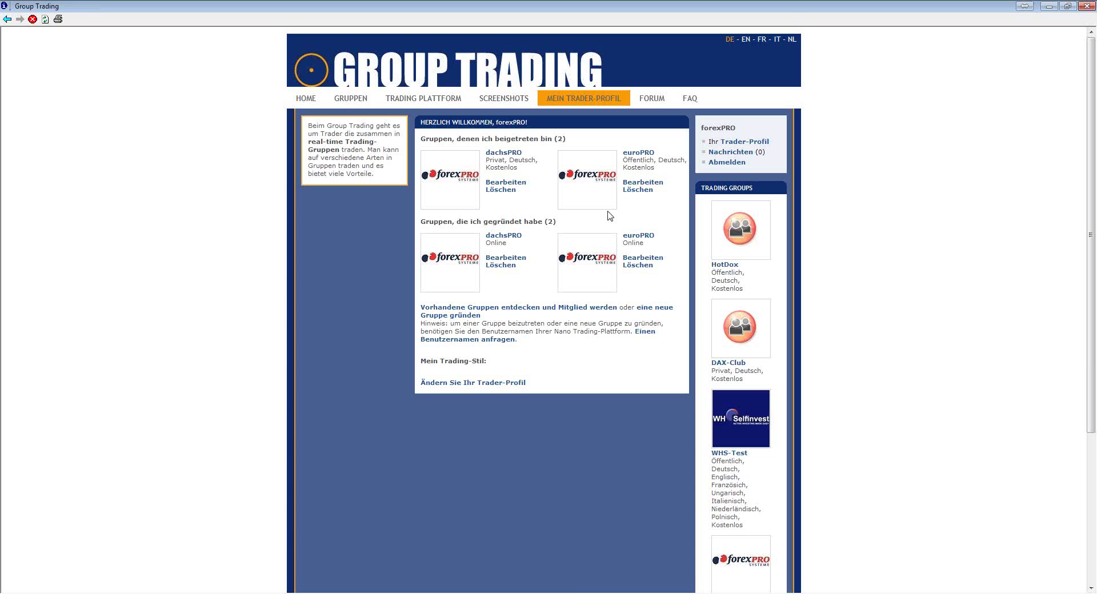
View the euroPRO group's details from the list of all groups, and close the Group Trading window
left_click(351, 99)
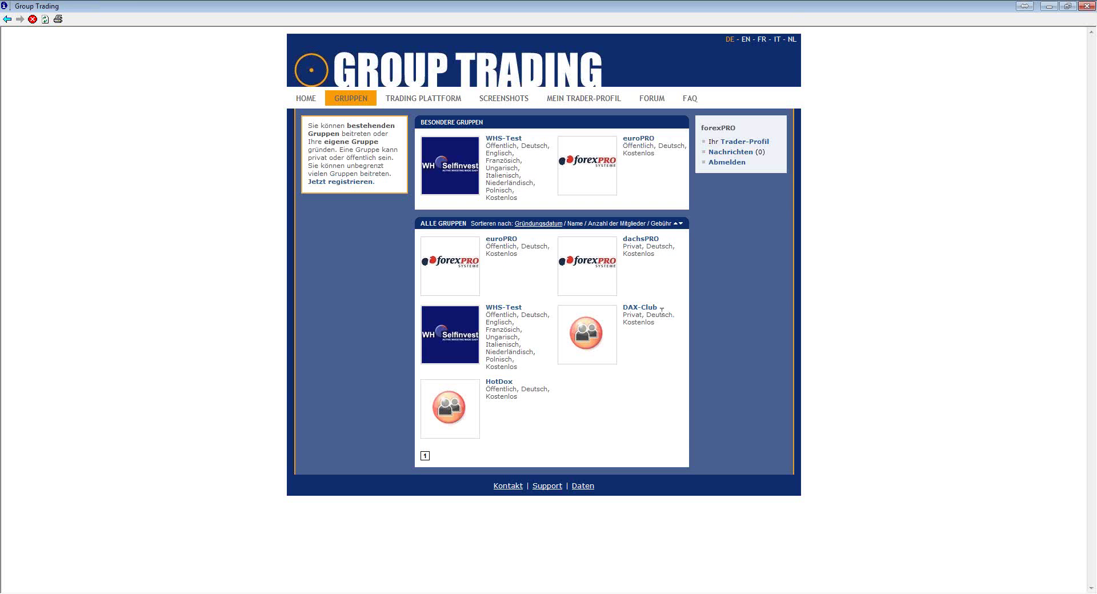
left_click(459, 263)
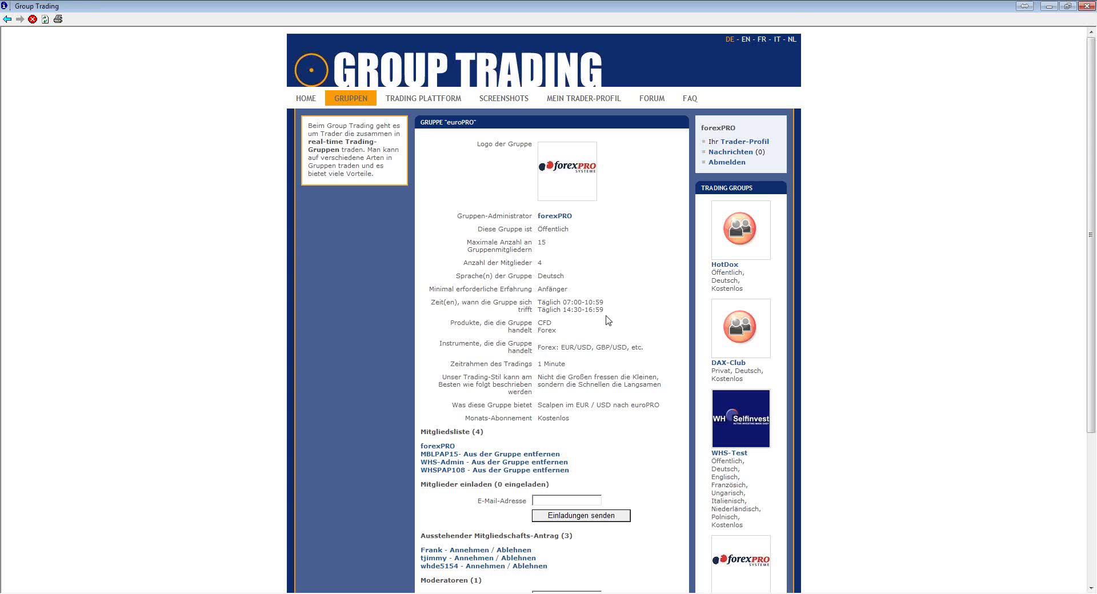
left_click(572, 105)
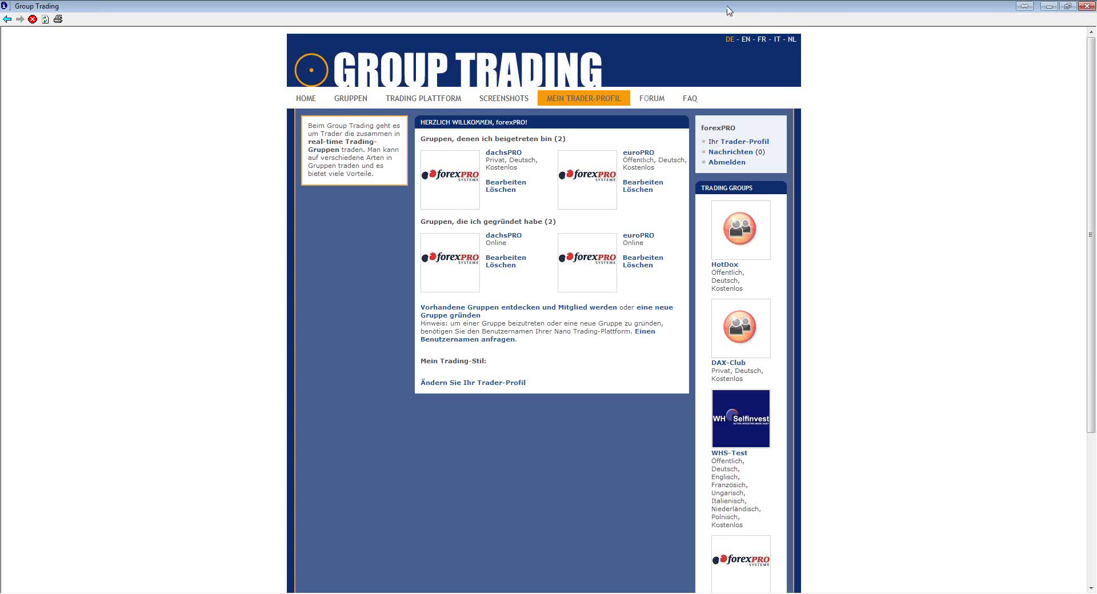
left_click(1087, 8)
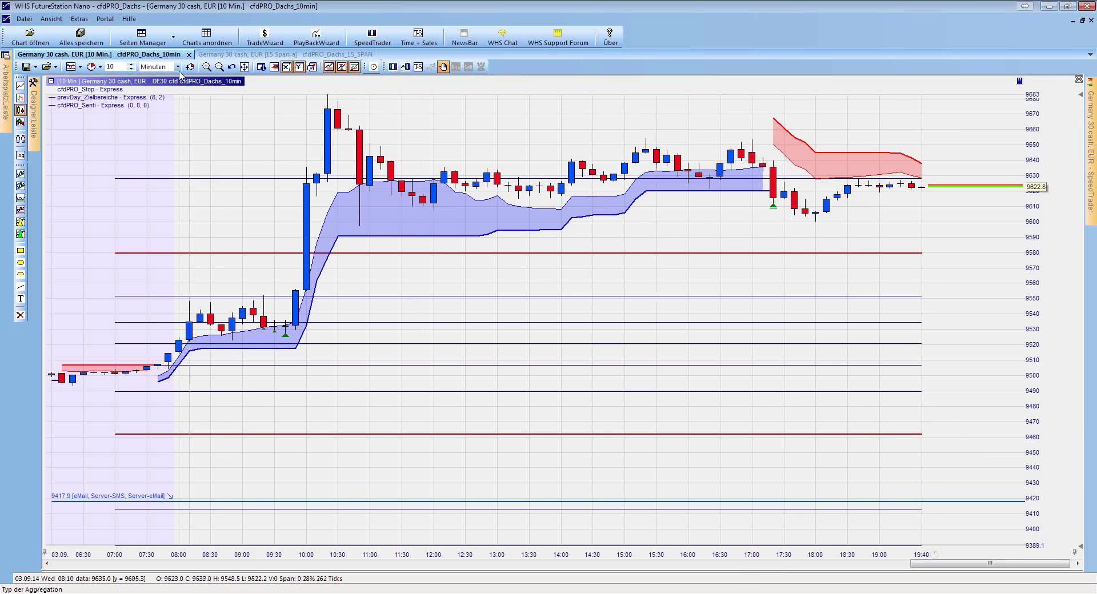
Expand the SynergyTrading and Group Trading folders in the workspace tree to list the dachsPRO and euroPRO groups
mouse_move(7, 105)
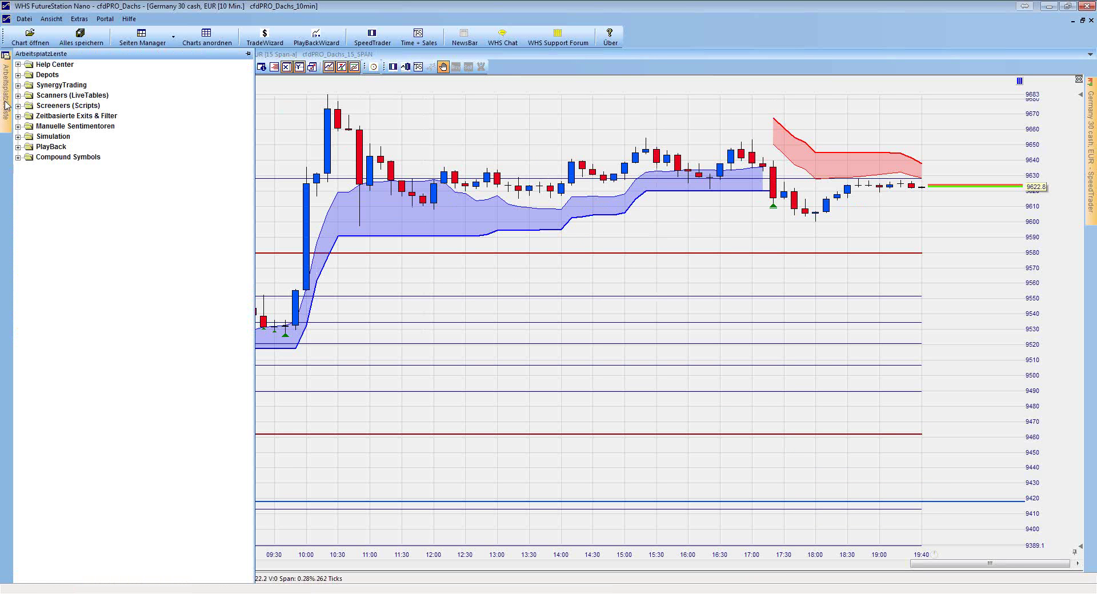
left_click(18, 85)
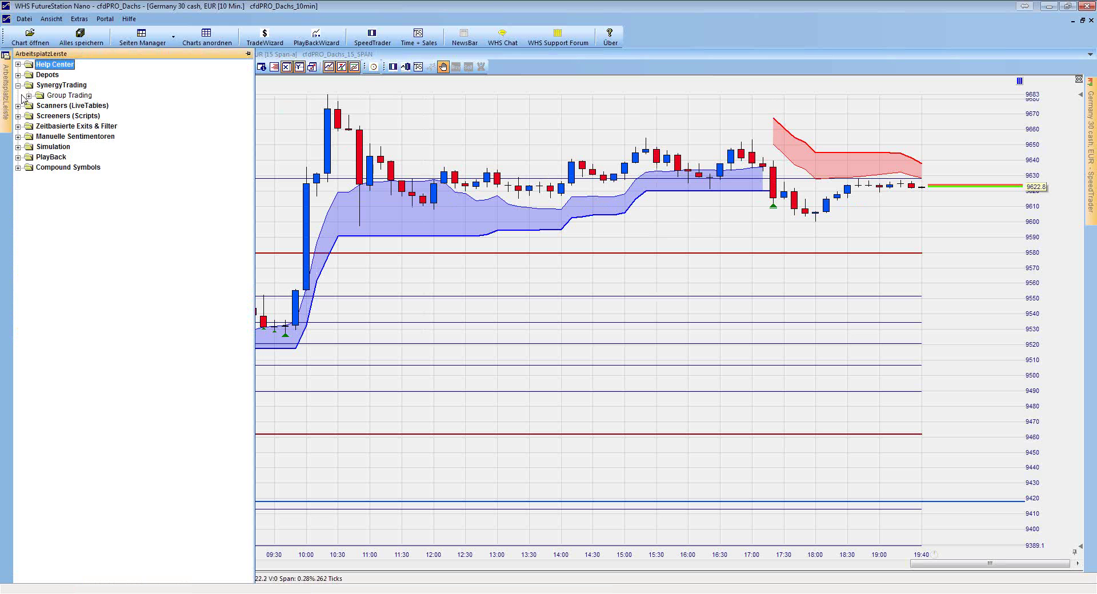
left_click(28, 95)
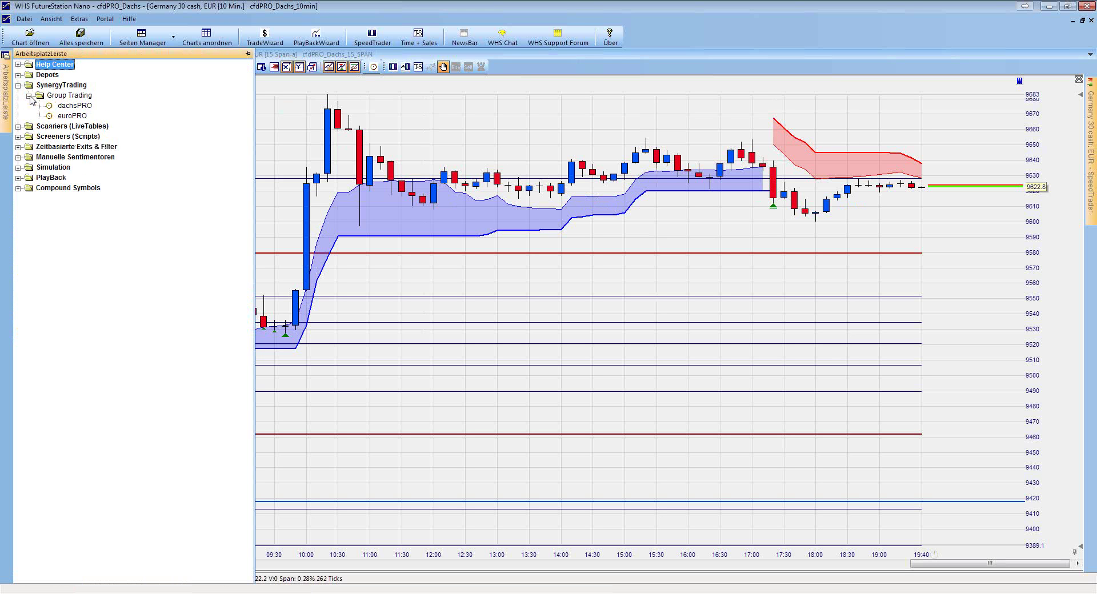
Open the euroPRO trading room and select the Messe Sttgart depot for publication
left_click(73, 117)
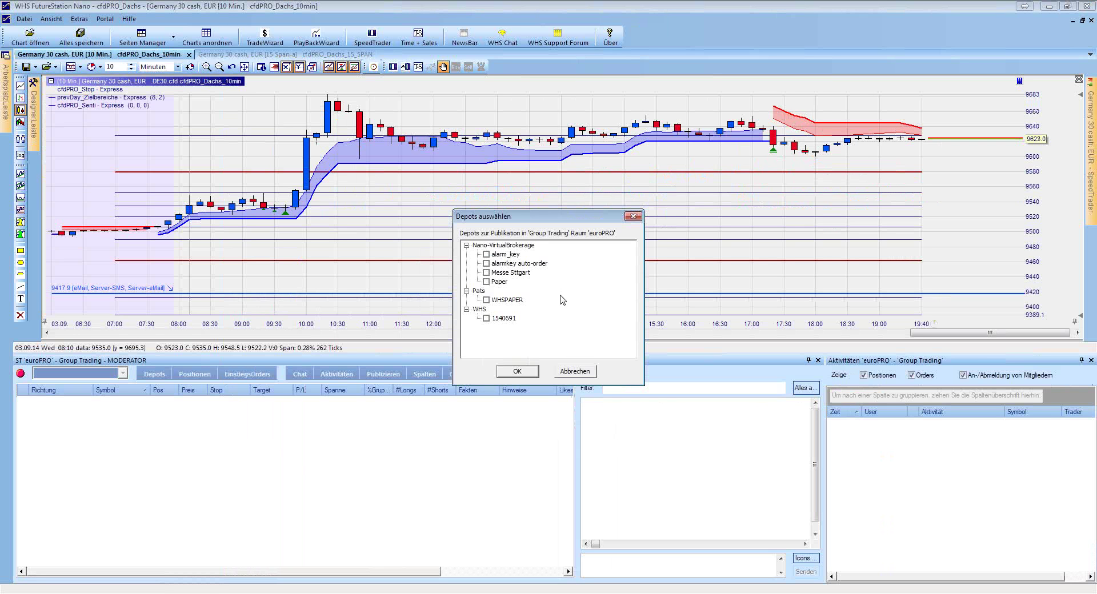
left_click(487, 273)
left_click(517, 371)
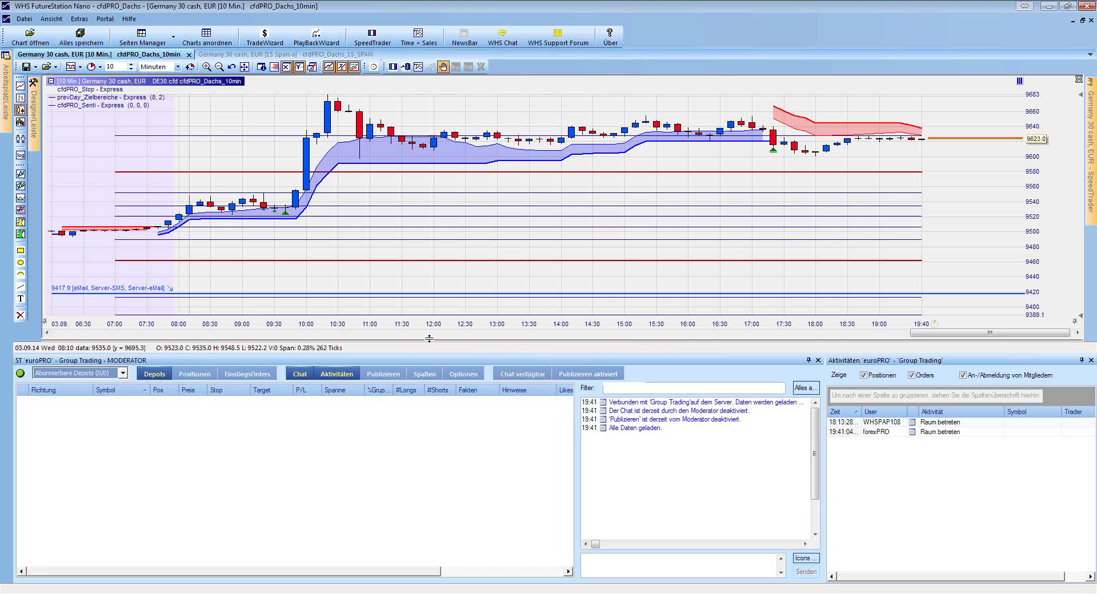
Activate publishing in the euroPRO room and reduce the Group Trading area's height so the price chart gets more space
left_click(123, 373)
left_click(124, 374)
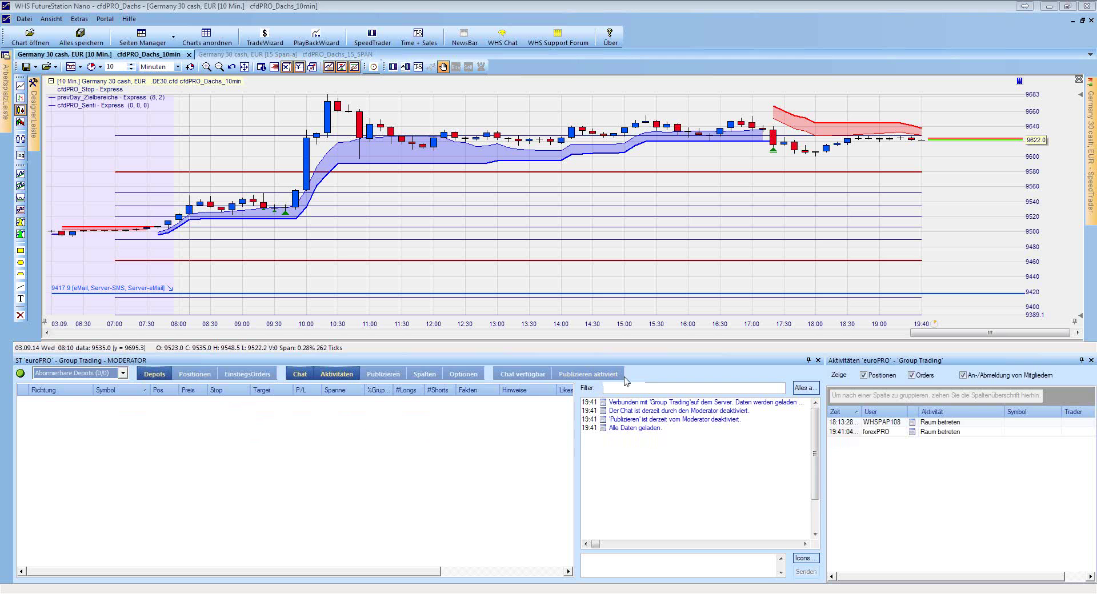
left_click(601, 376)
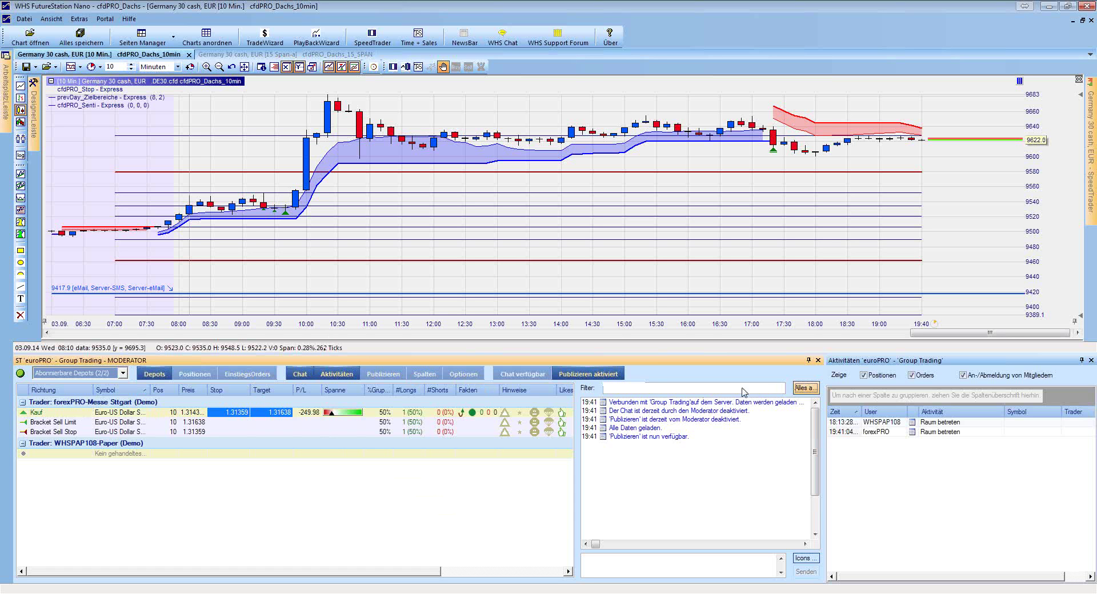
left_click_drag(657, 354, 666, 423)
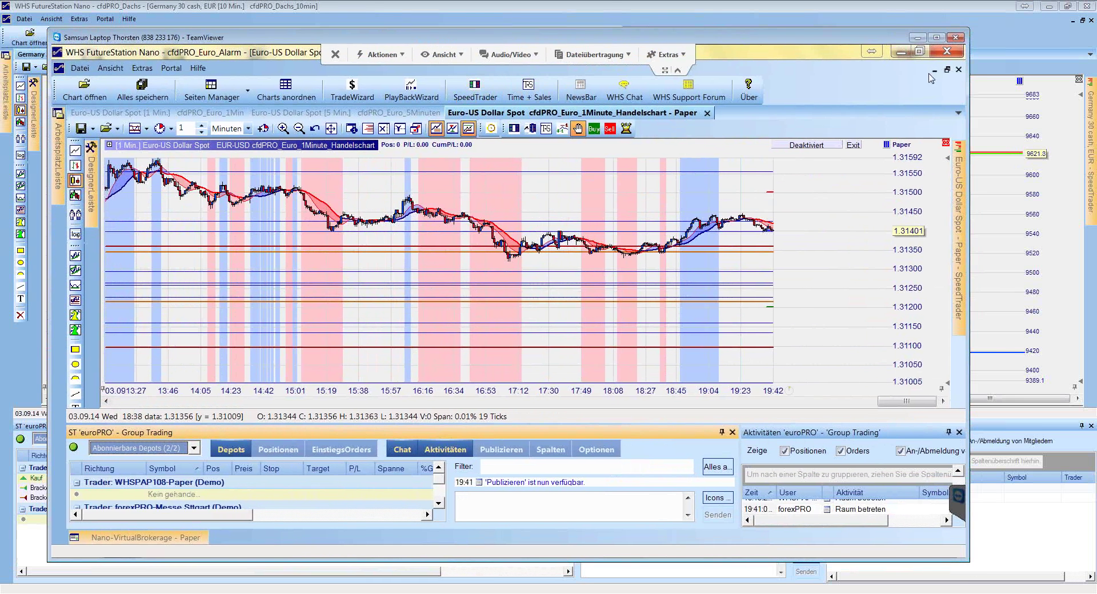
Maximize the TeamViewer session and rearrange its euroPRO view: enlarge it, hide the chat and activities, and widen the Preis column
left_click(938, 37)
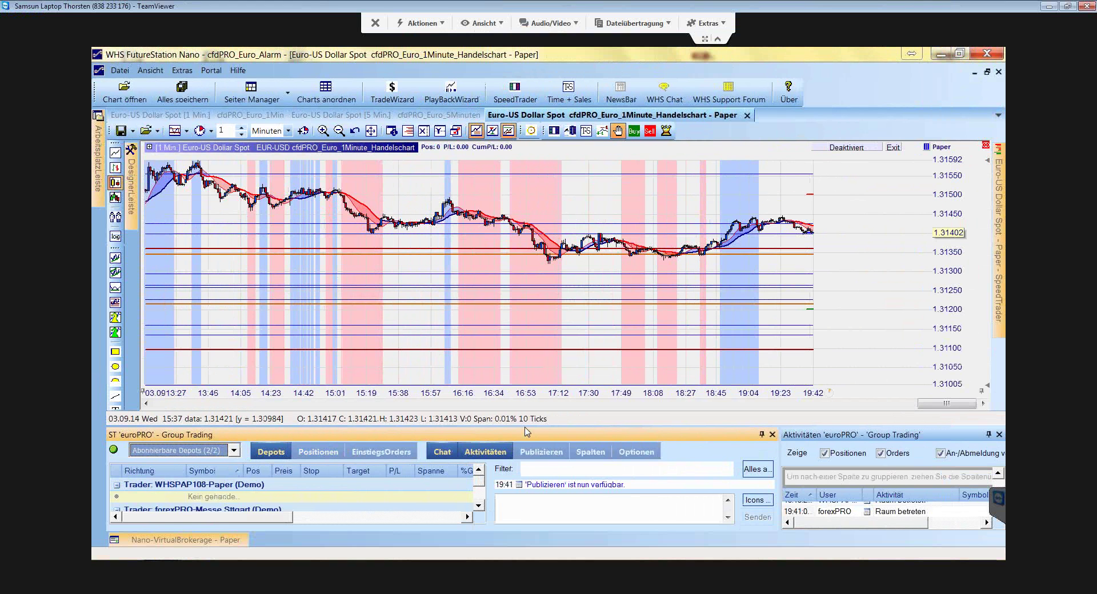
left_click_drag(540, 425, 539, 351)
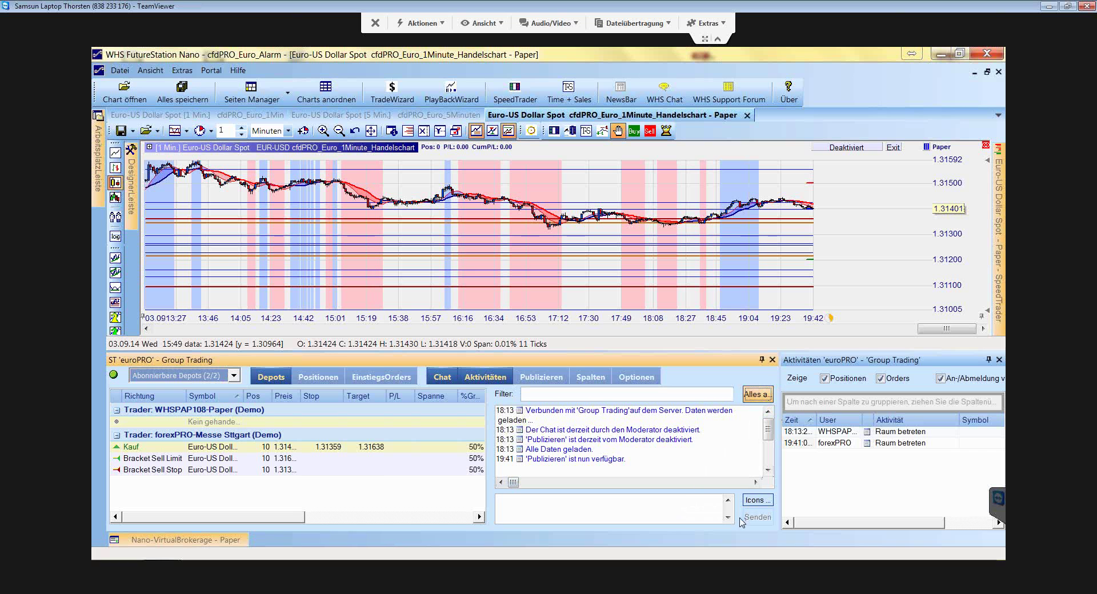
left_click(442, 378)
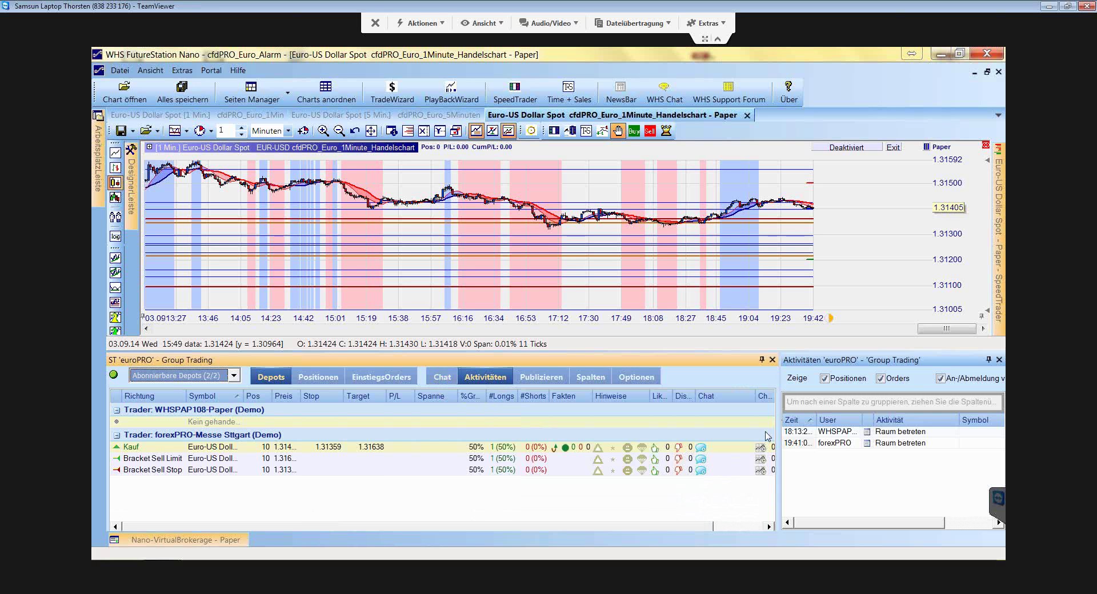
left_click(987, 361)
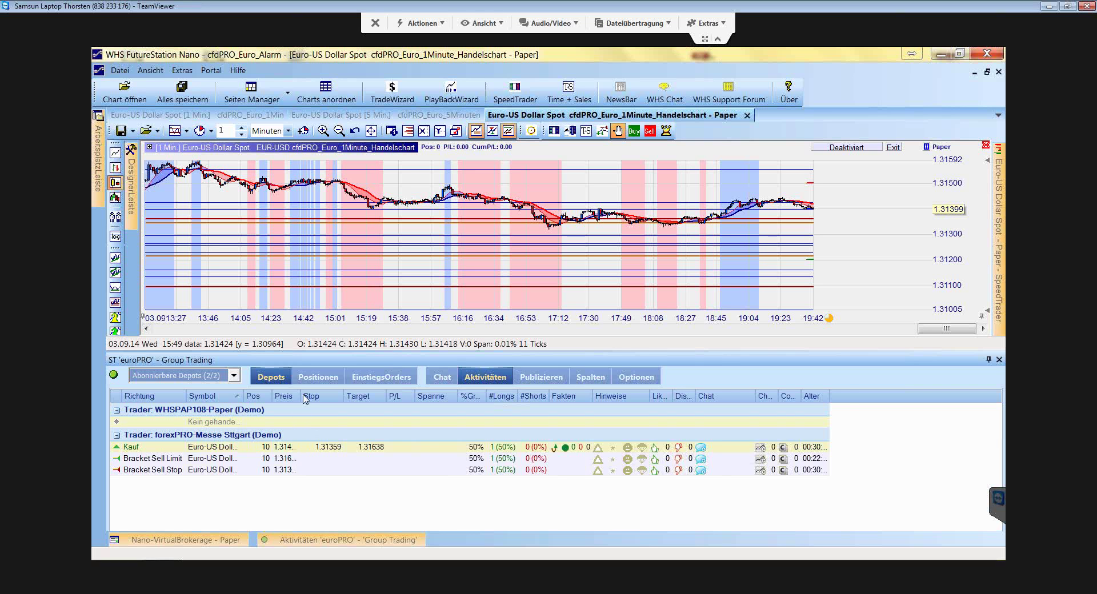
left_click_drag(302, 396, 328, 394)
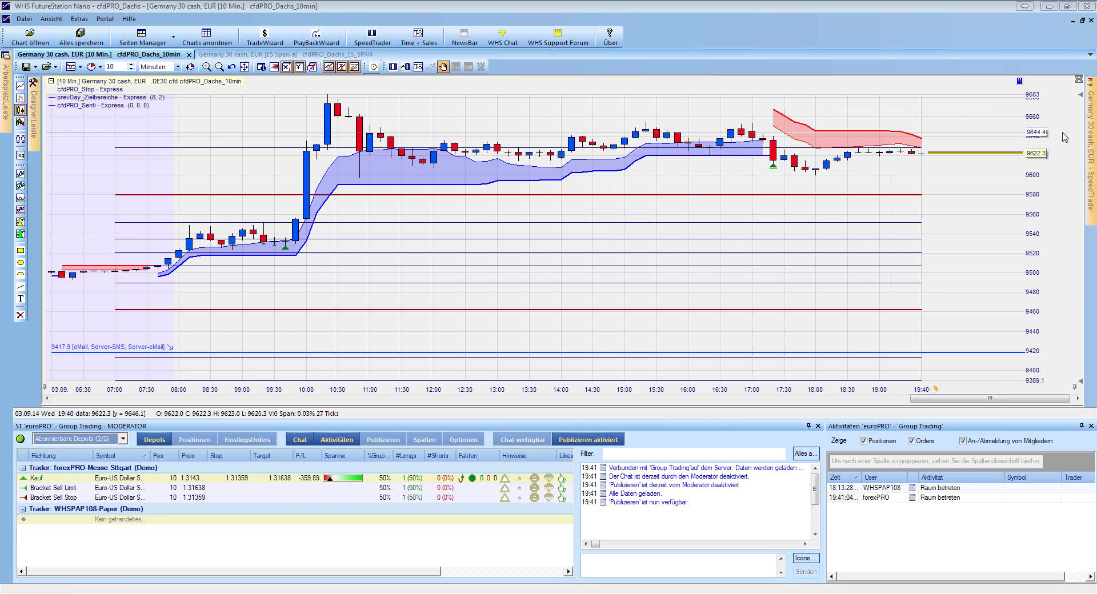
Assign the Messe Sttgart depot to the Germany 30 cash chart through its SpeedTrader and close the depot's positions window
mouse_move(1091, 148)
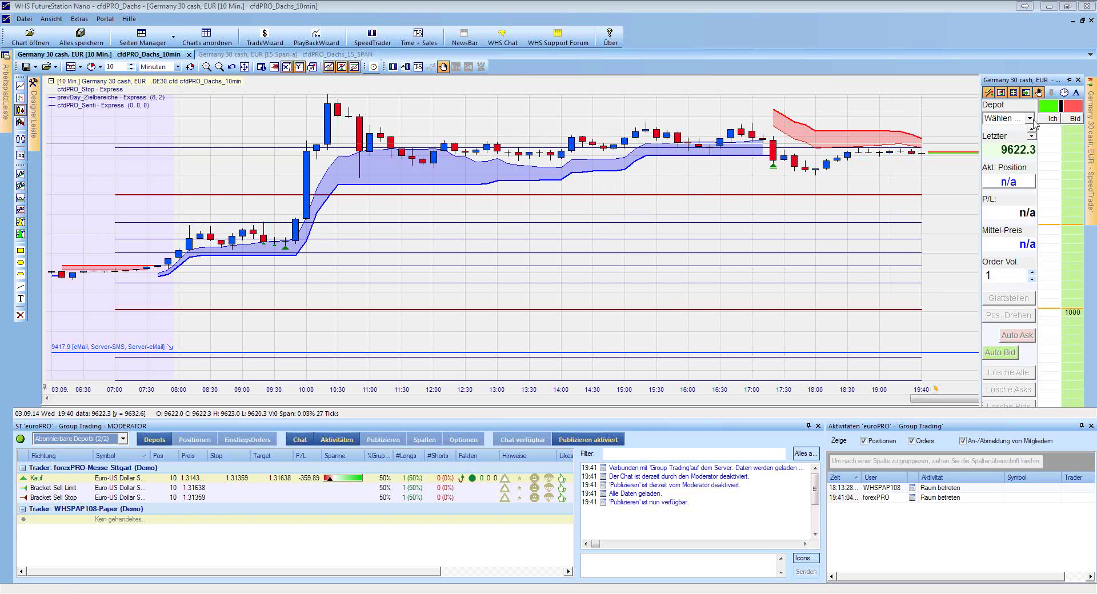
left_click(1031, 119)
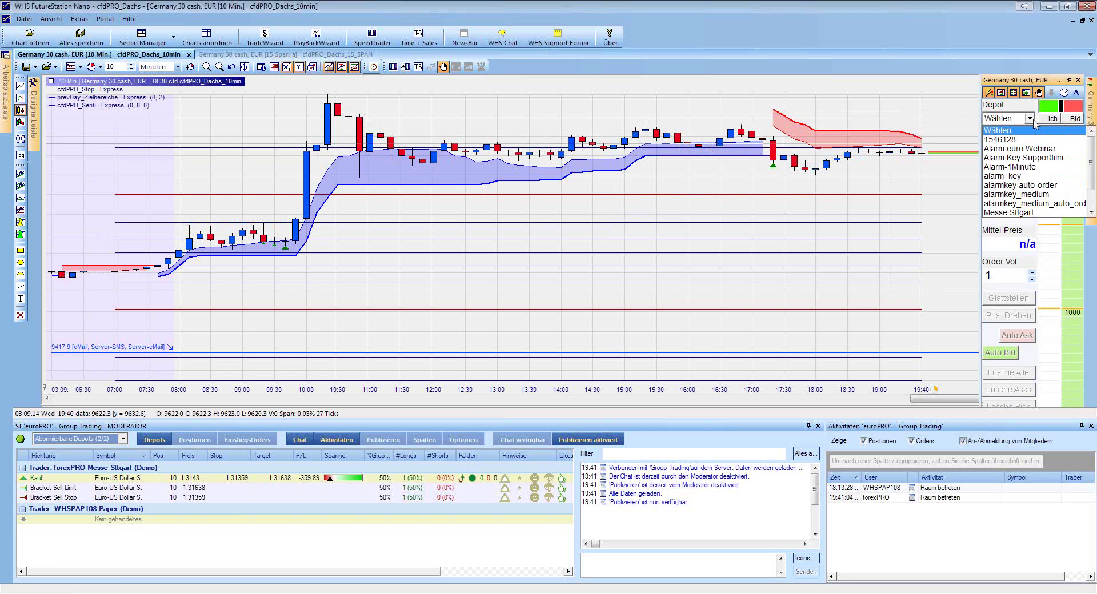
left_click(1027, 212)
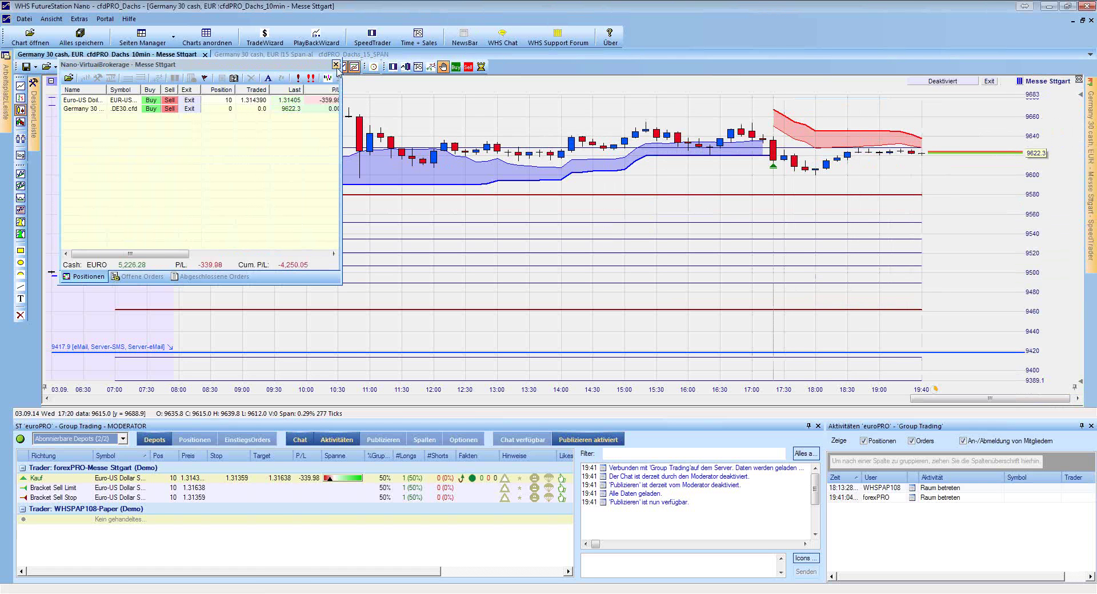
left_click(336, 64)
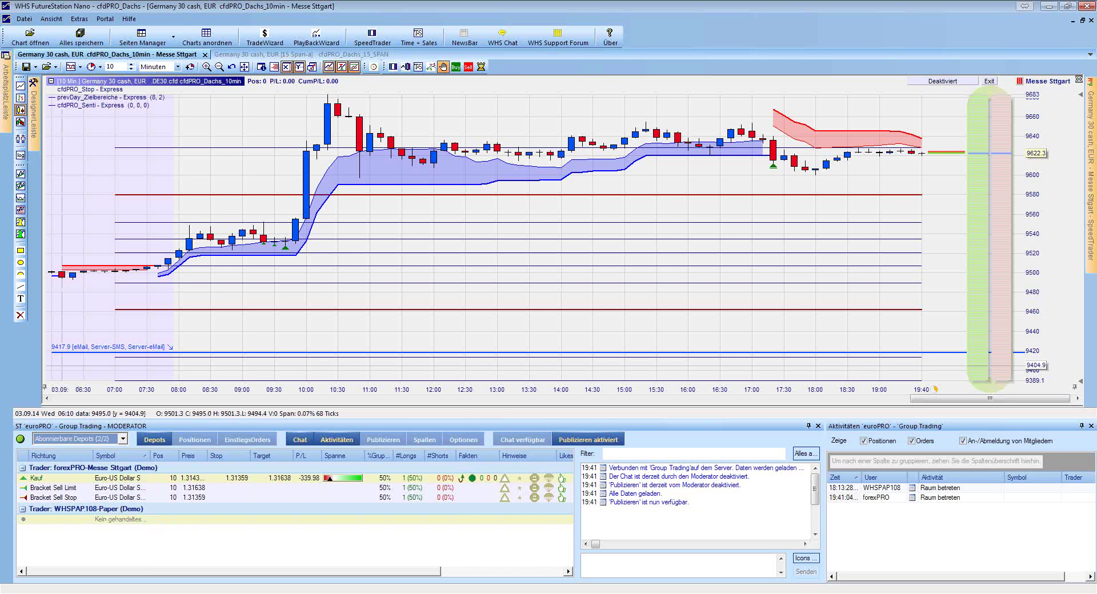
Switch to the TeamViewer session and open the ChartTrader in the Euro-US Dollar one-minute trading chart
key("alt+Tab")
left_click_drag(507, 37, 526, 27)
left_click(892, 24)
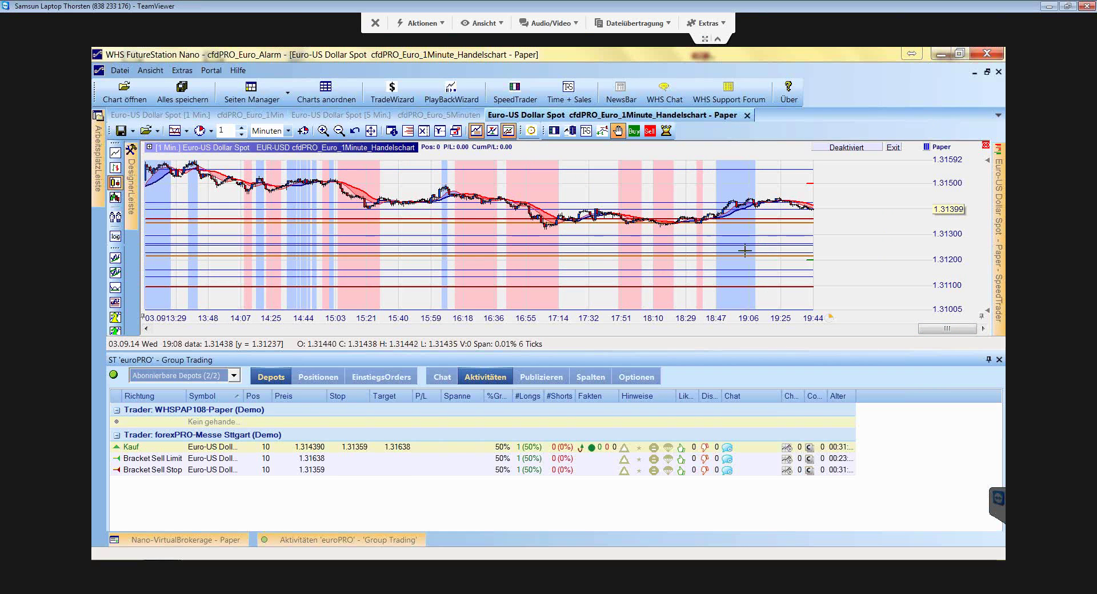
scroll(742, 241, "up", 3)
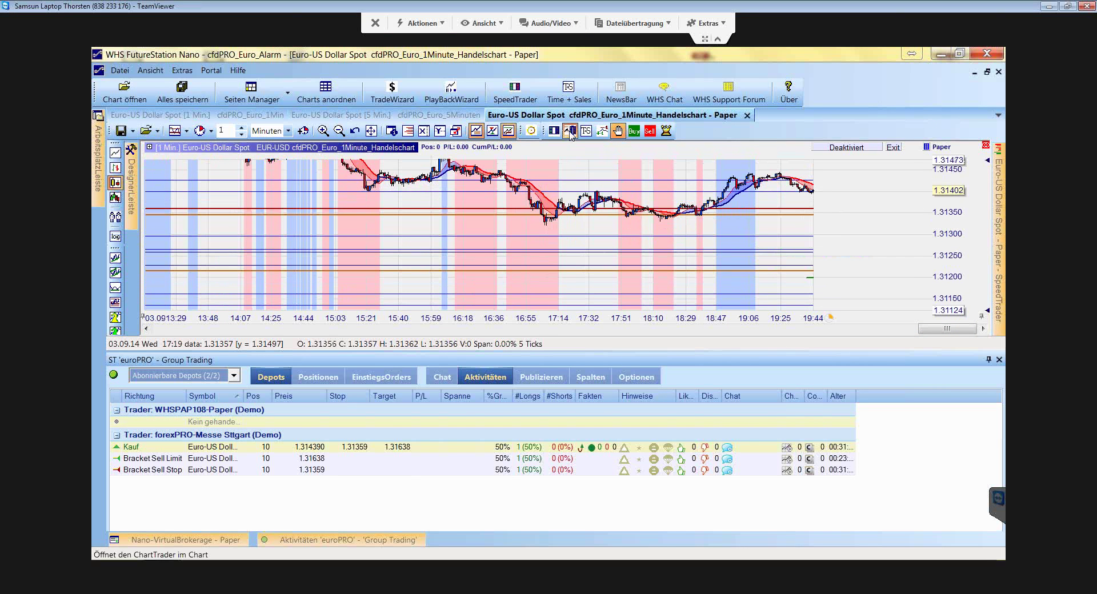
mouse_move(698, 233)
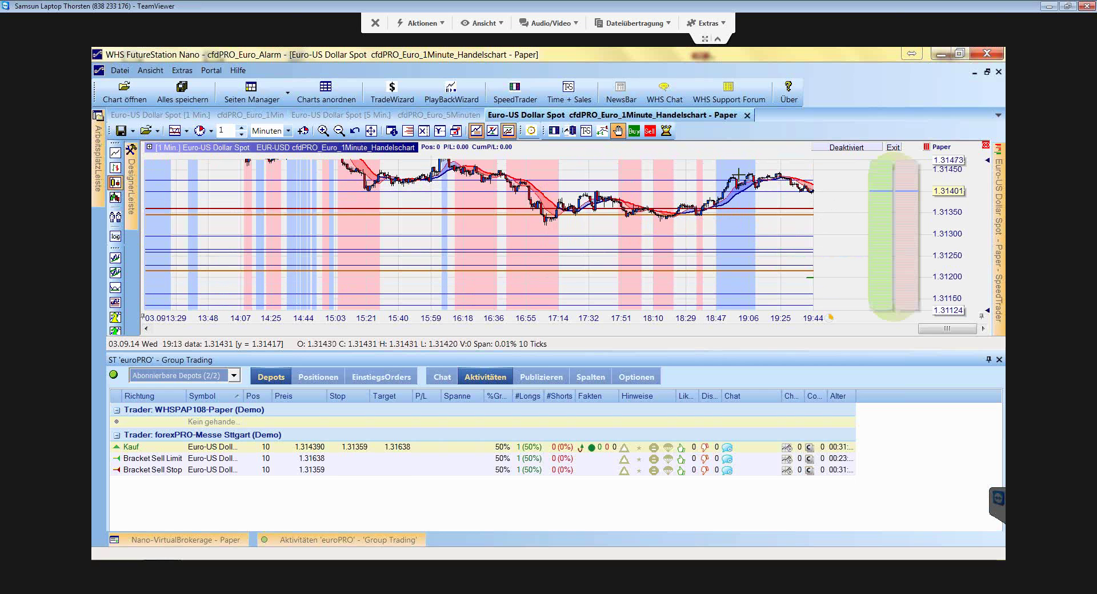
Place a Stop sell order for 3 EUR-USD at 1.31386 from the ChartTrader in the Paper depot
left_click_drag(825, 166, 709, 309)
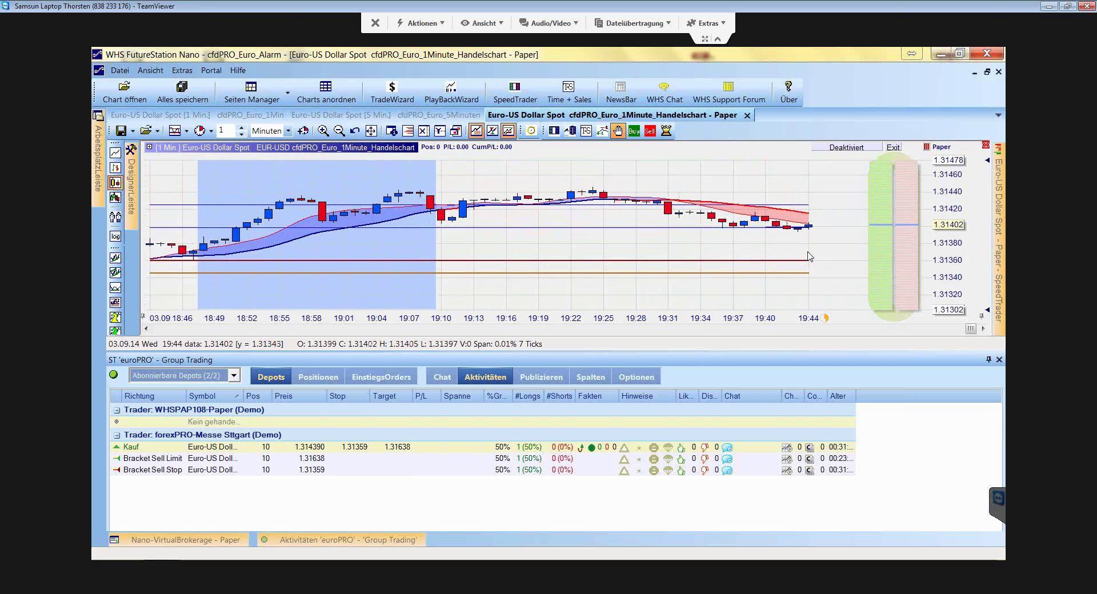
left_click(907, 242)
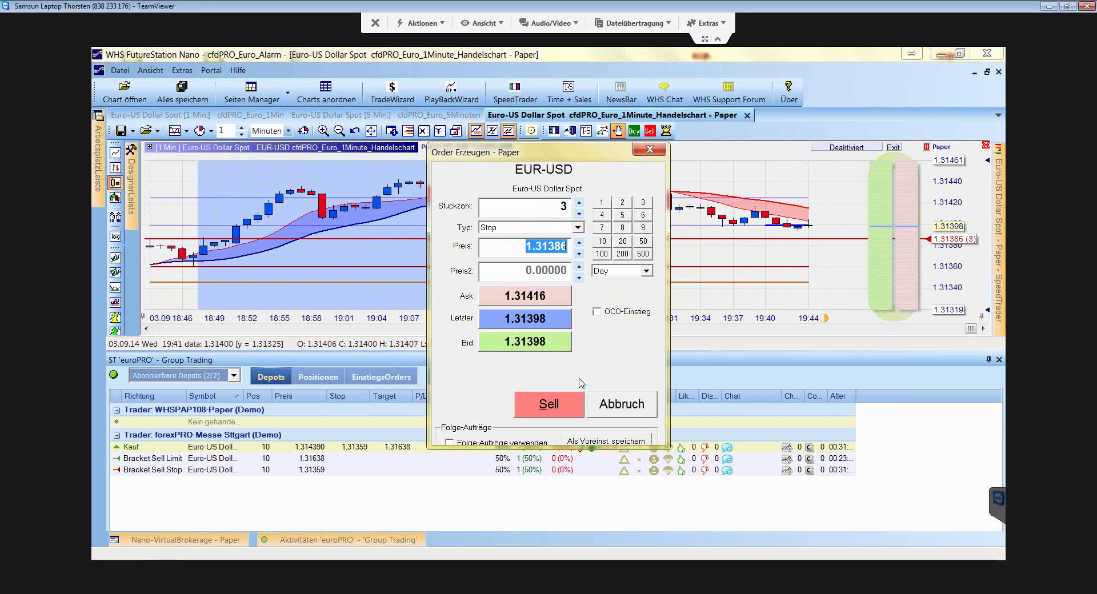
left_click(553, 409)
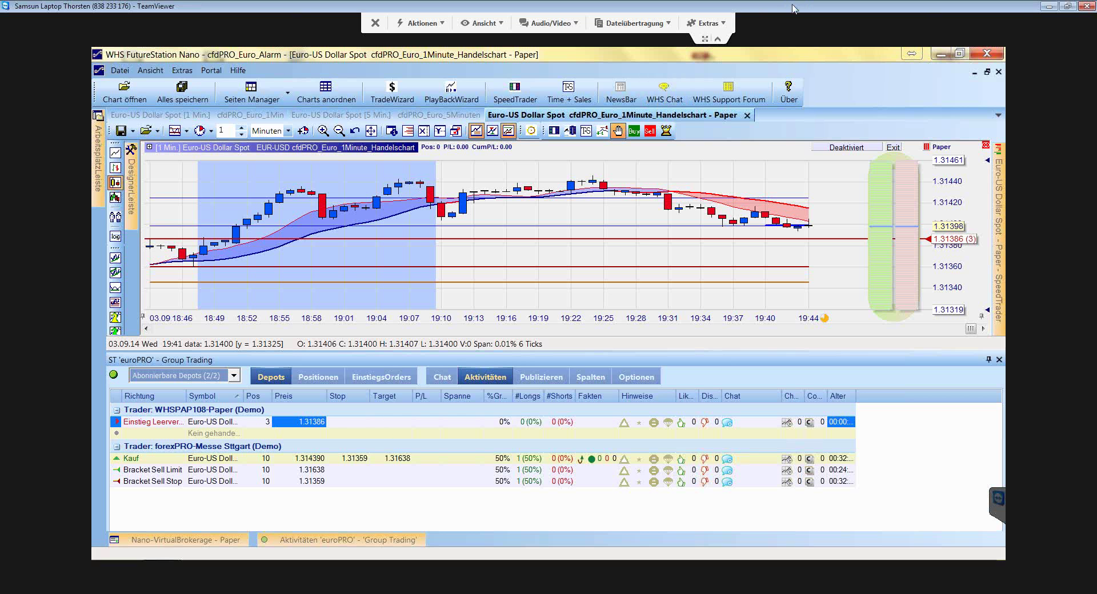
Switch back to the local FutureStation and enlarge the euroPRO Group Trading area so it fills most of the window
key("alt+Tab")
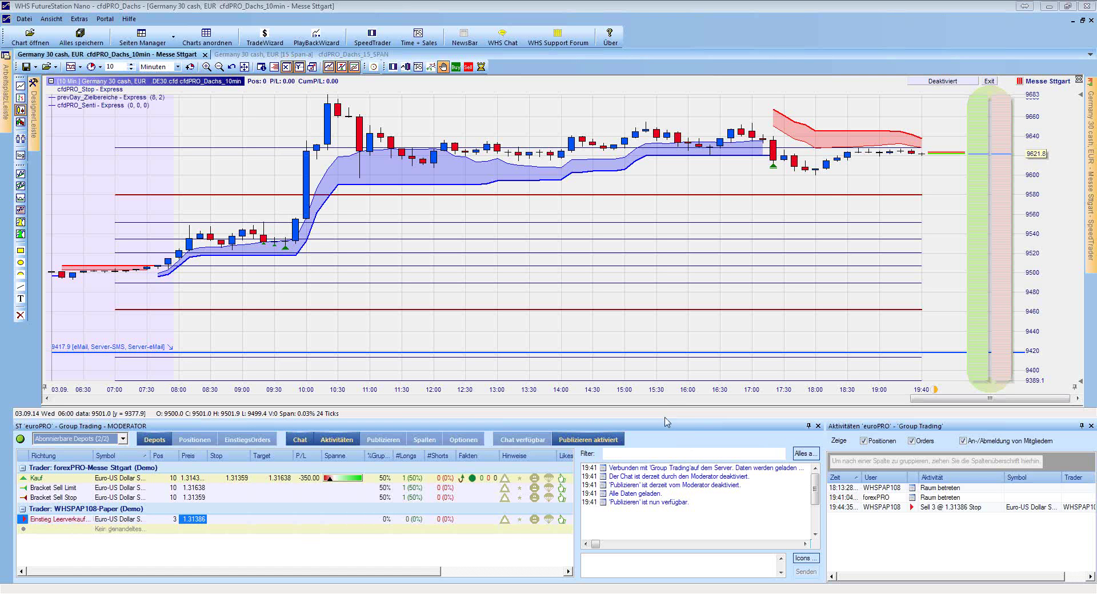
left_click_drag(669, 273, 667, 175)
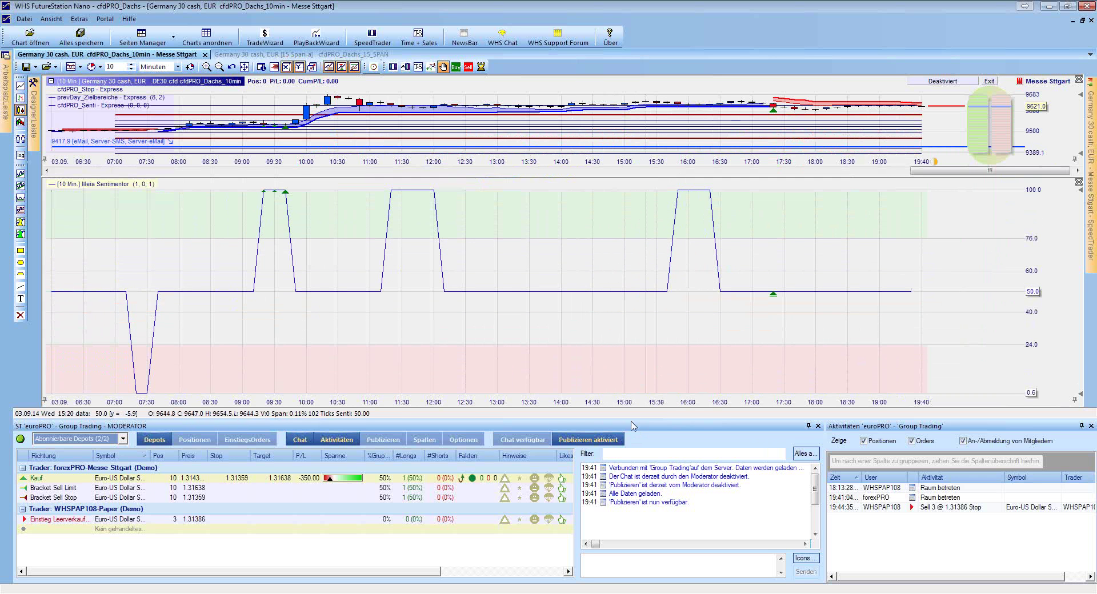
left_click_drag(631, 392, 627, 189)
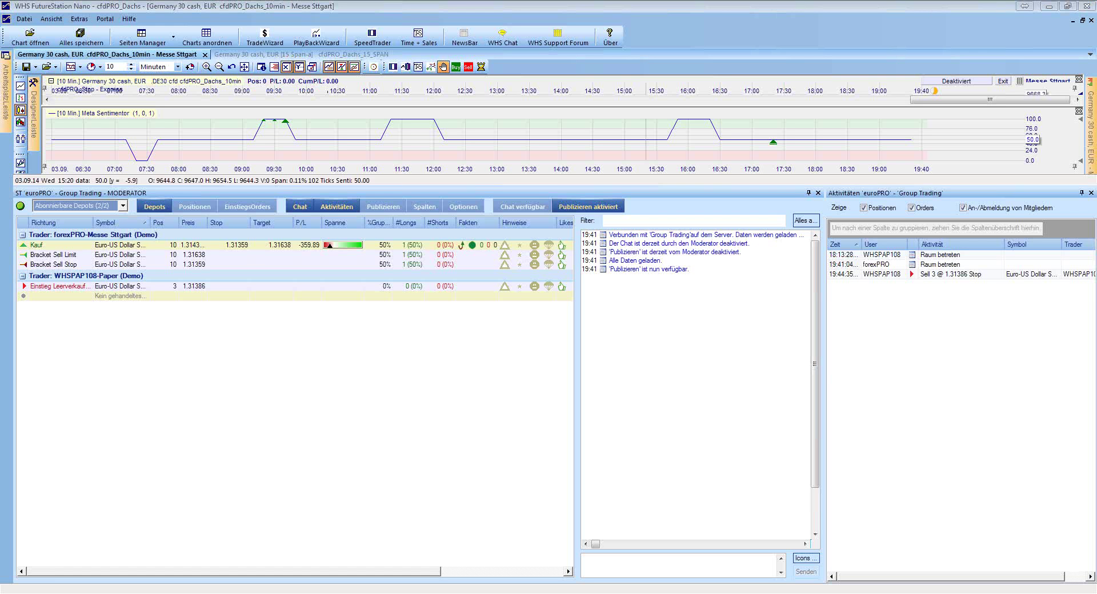
Examine the Paper depot's order price and the depots selected for publication in the euroPRO room, leaving the selection unchanged
left_click(193, 286)
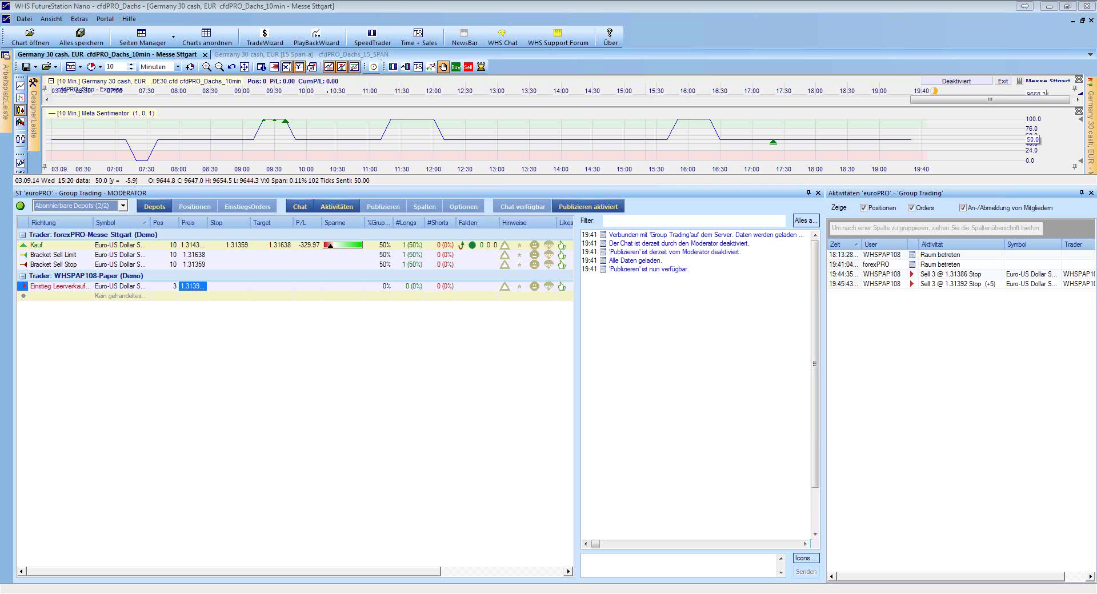
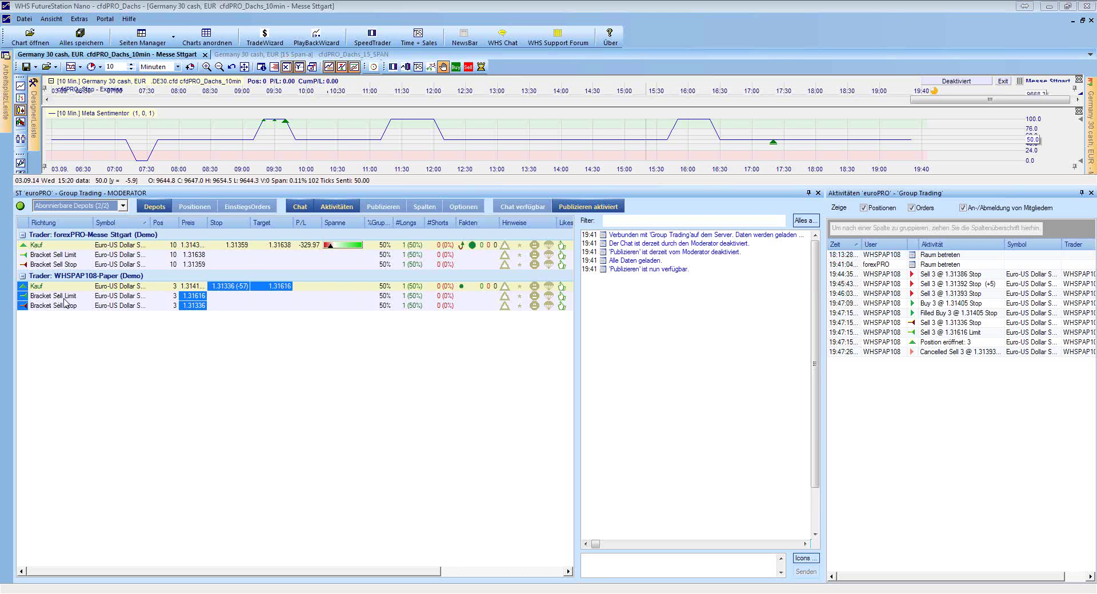
left_click(389, 209)
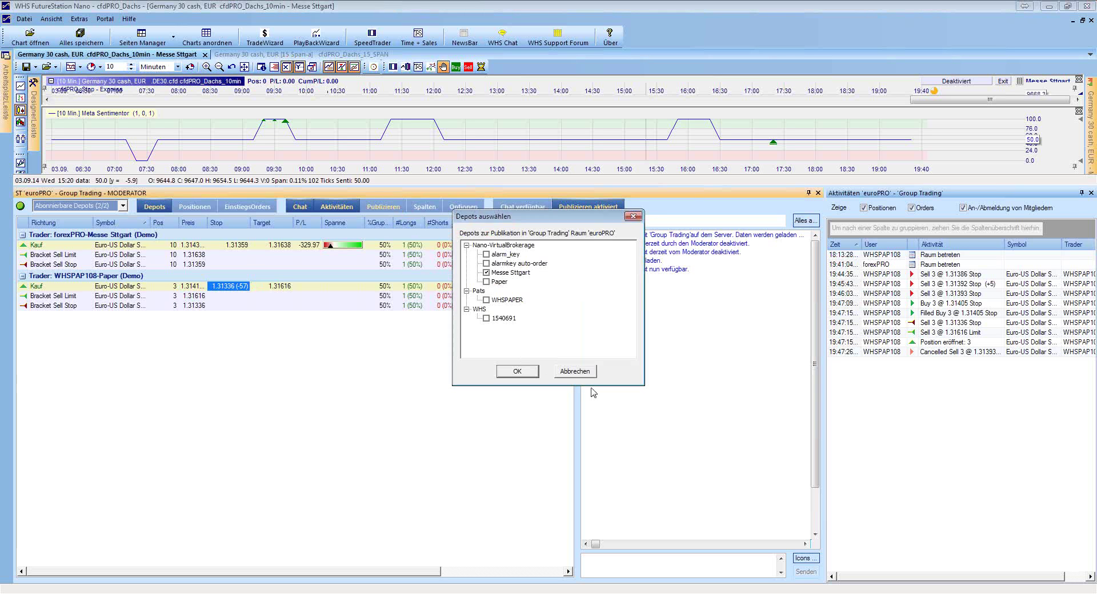
left_click(575, 371)
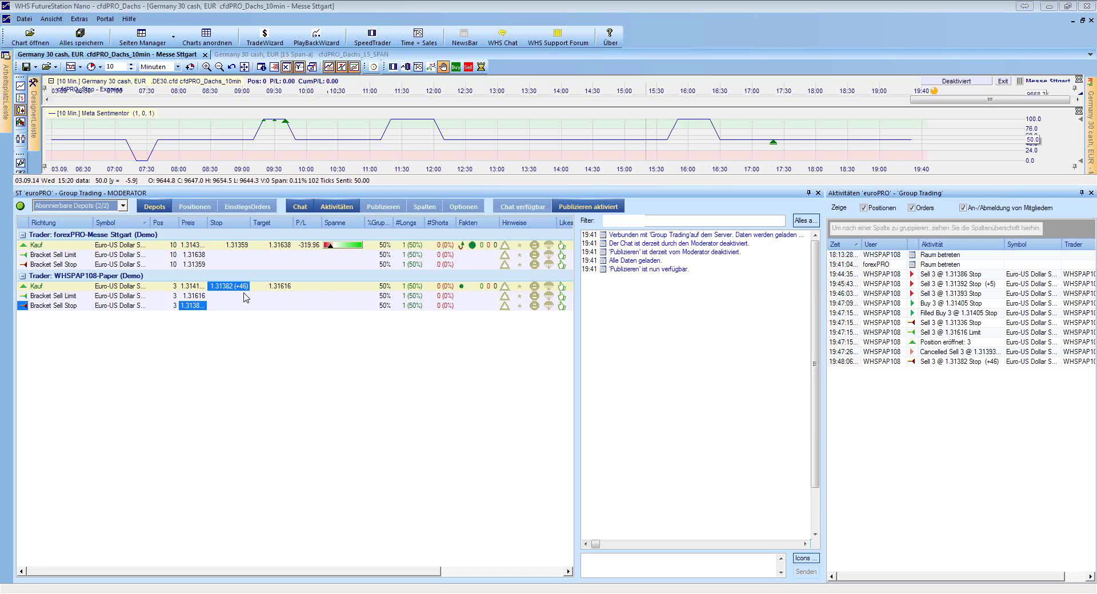
Widen the Preis column in the depot list and give most of the window height back to the Germany 30 price chart
left_click_drag(207, 223, 249, 224)
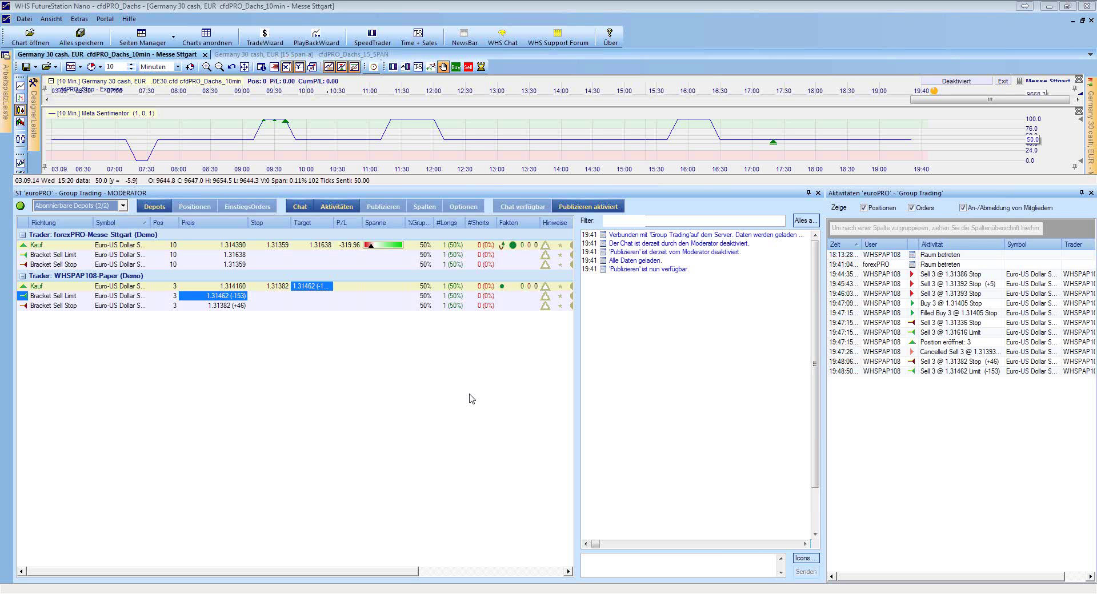
mouse_move(515, 185)
left_mouse_down()
mouse_move(518, 323)
mouse_move(537, 420)
left_mouse_up()
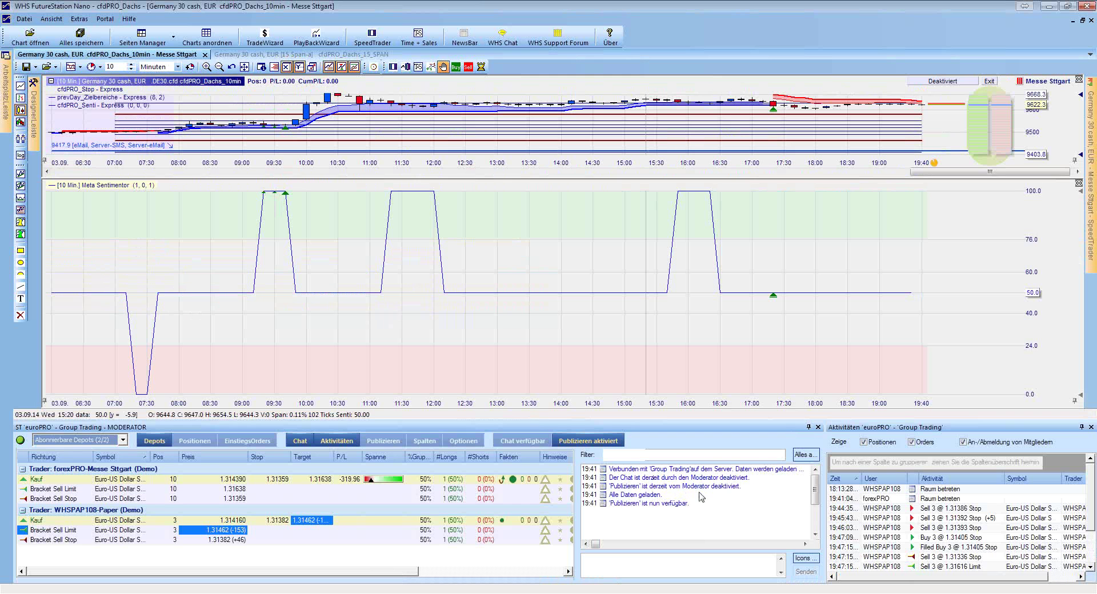
left_click_drag(491, 298, 492, 398)
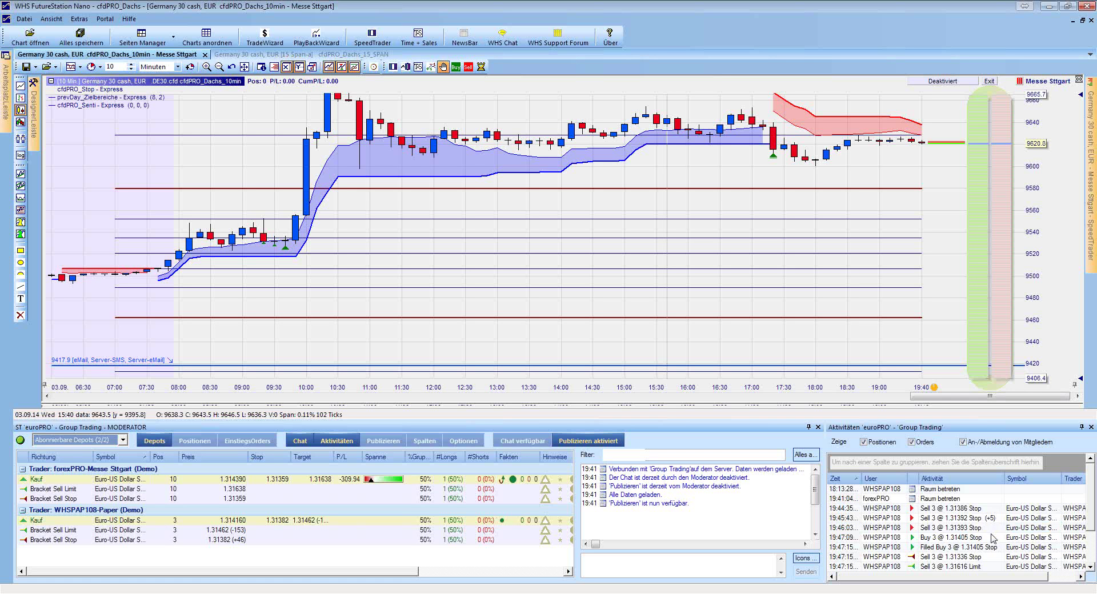
Collapse the euroPRO activities list and hide the chat so the depot list shows its full width
left_click(1081, 430)
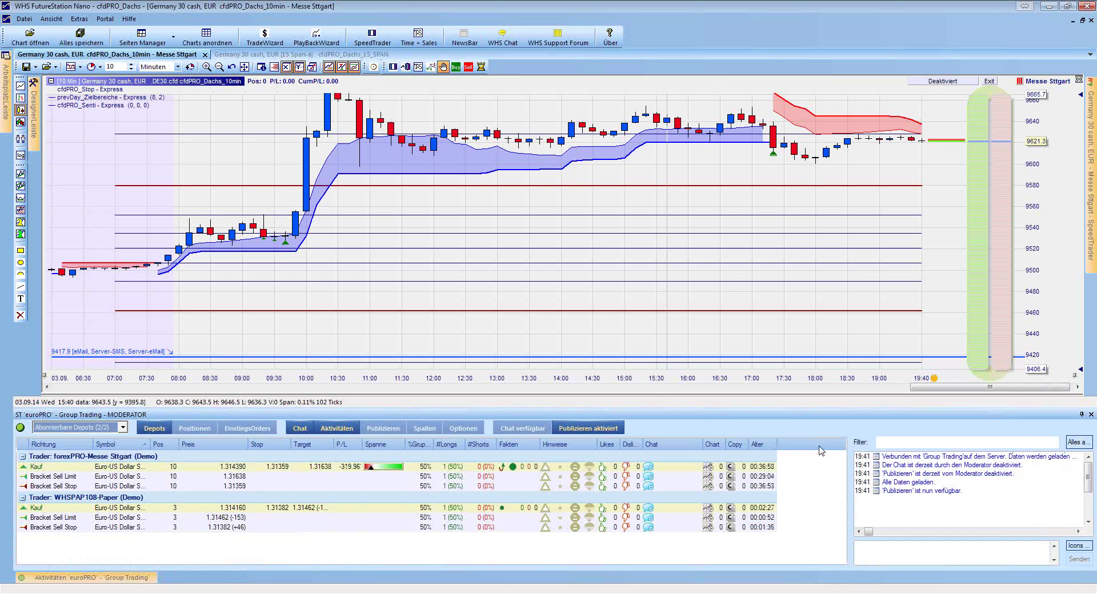
left_click(293, 433)
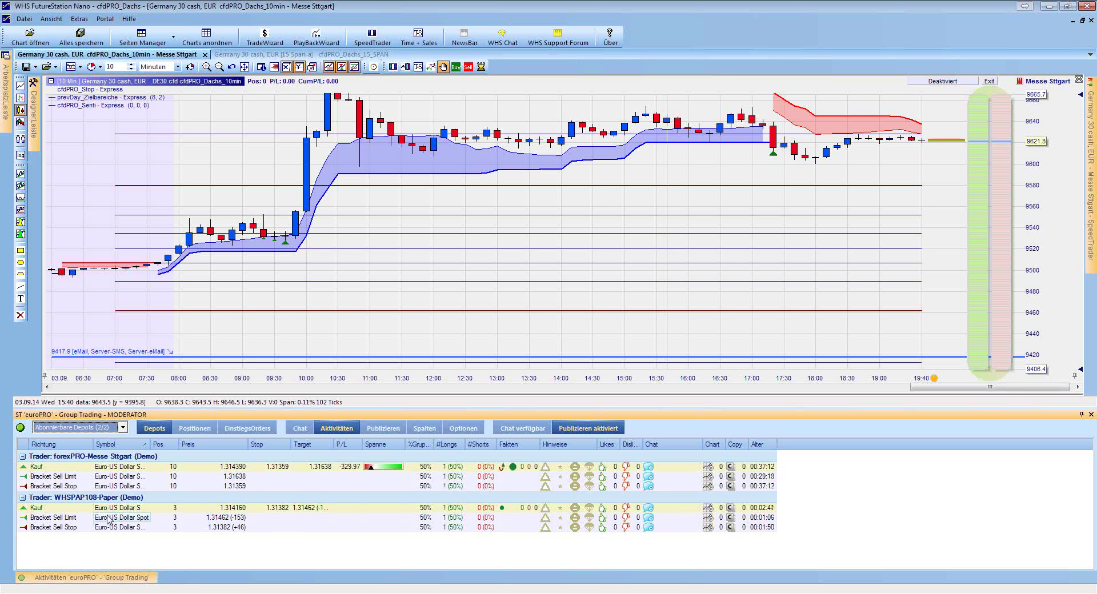
Open the forexPRO_Alarm analysis (5 minutes) for the security of the Paper depot's buy position
right_click(710, 510)
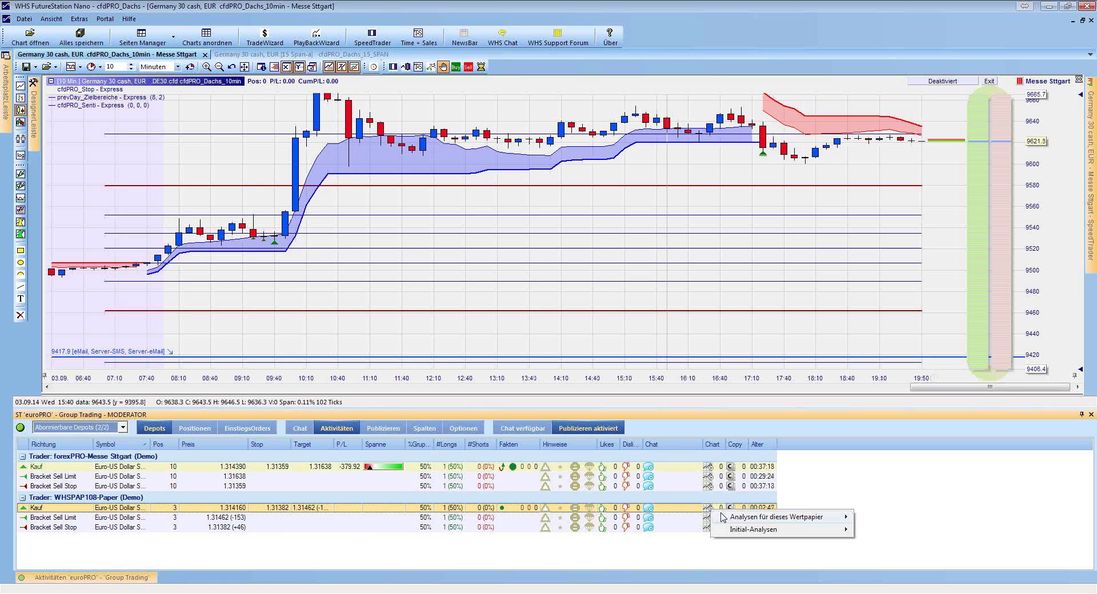
mouse_move(724, 517)
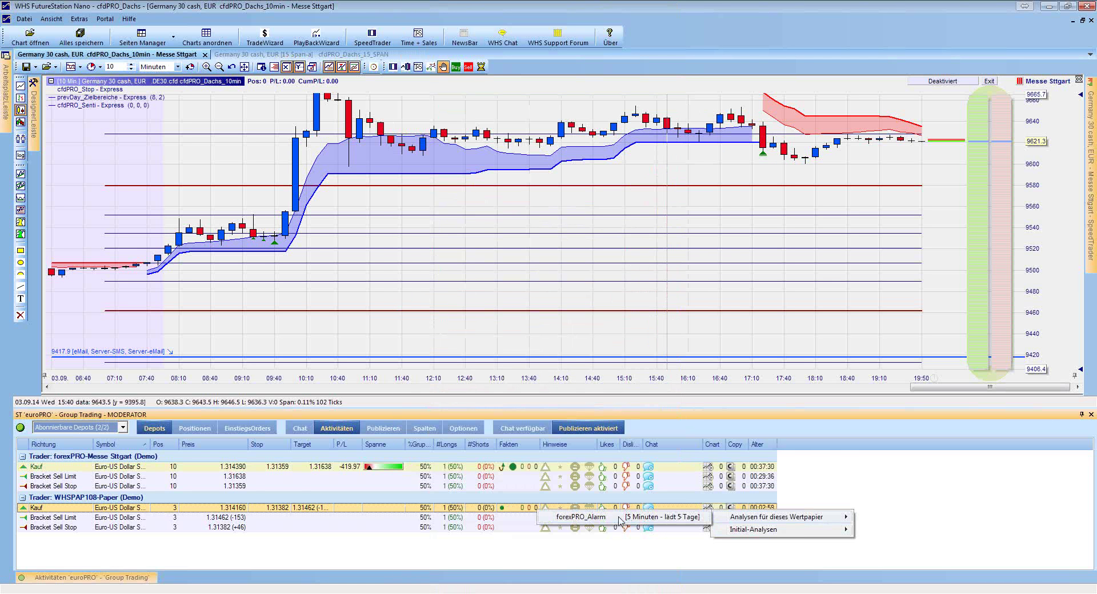
left_click(610, 520)
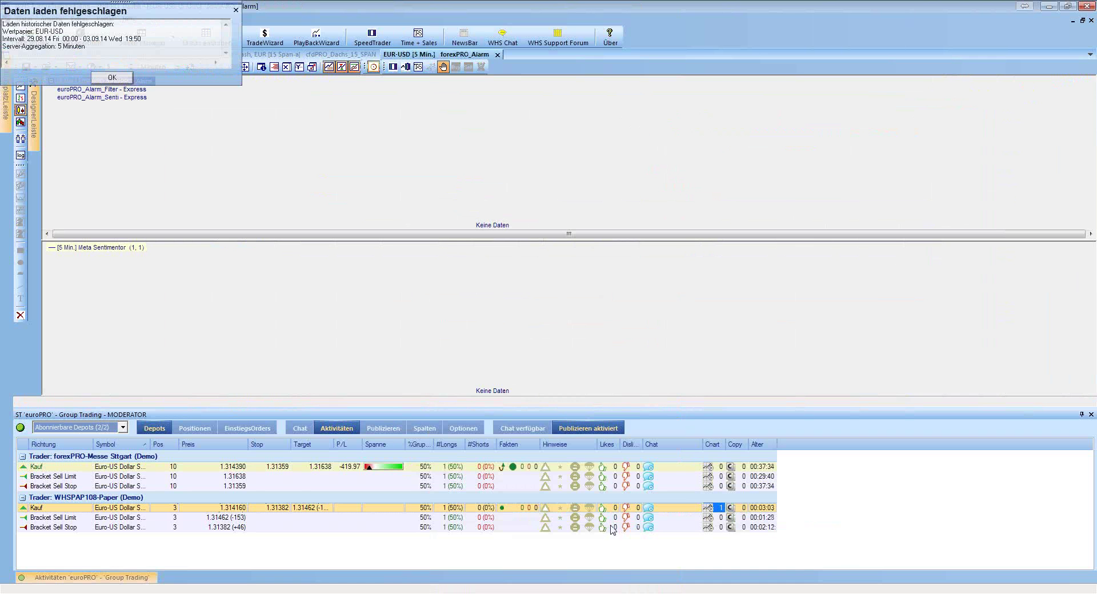
Dismiss the data loading message and close the EUR-USD forexPRO_Alarm analysis without saving it
left_click(114, 78)
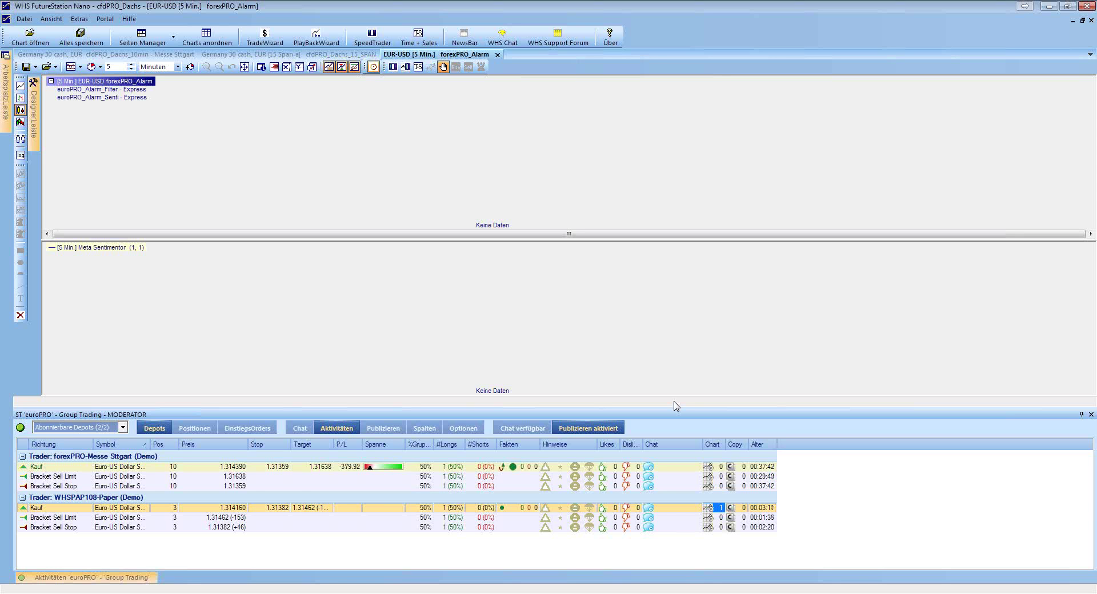
left_click(497, 56)
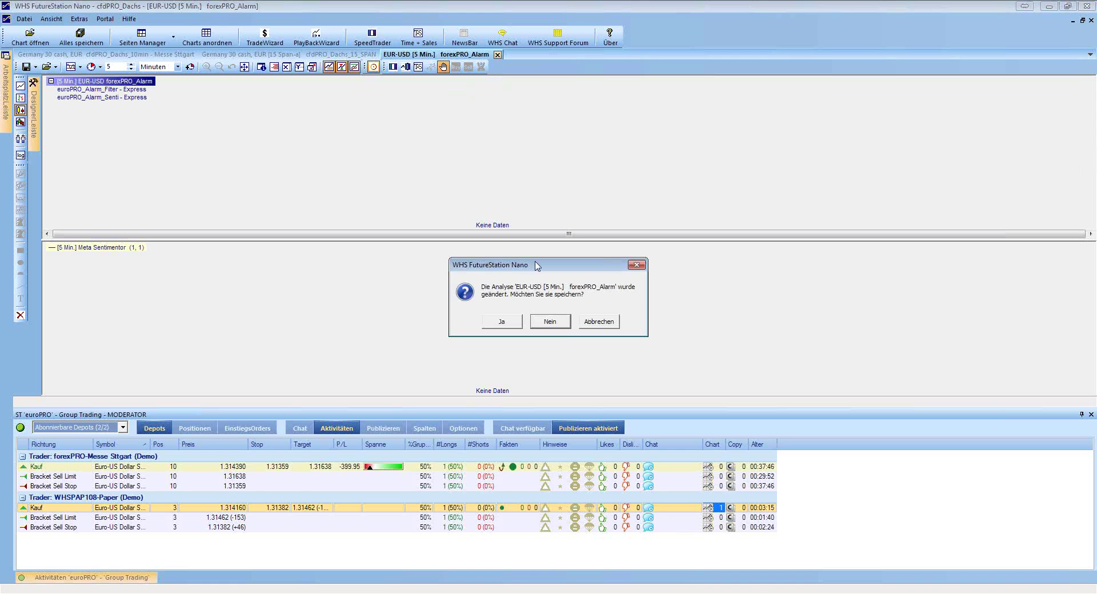
left_click(558, 325)
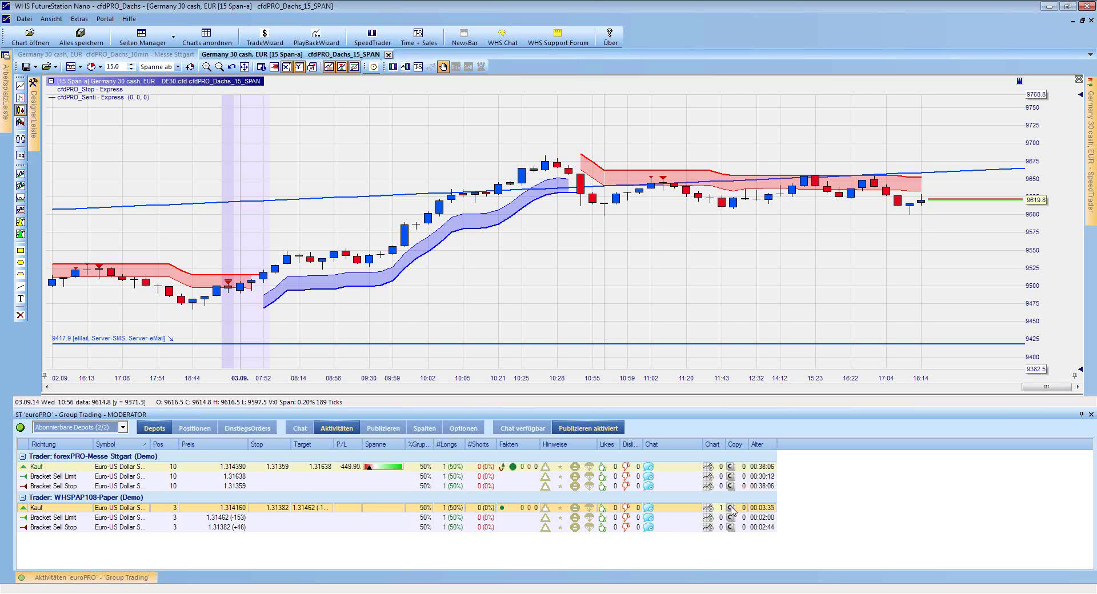
Open the TradeWizard for copying the Paper depot's buy position, check the account selection, and close it without placing an order
left_click(731, 508)
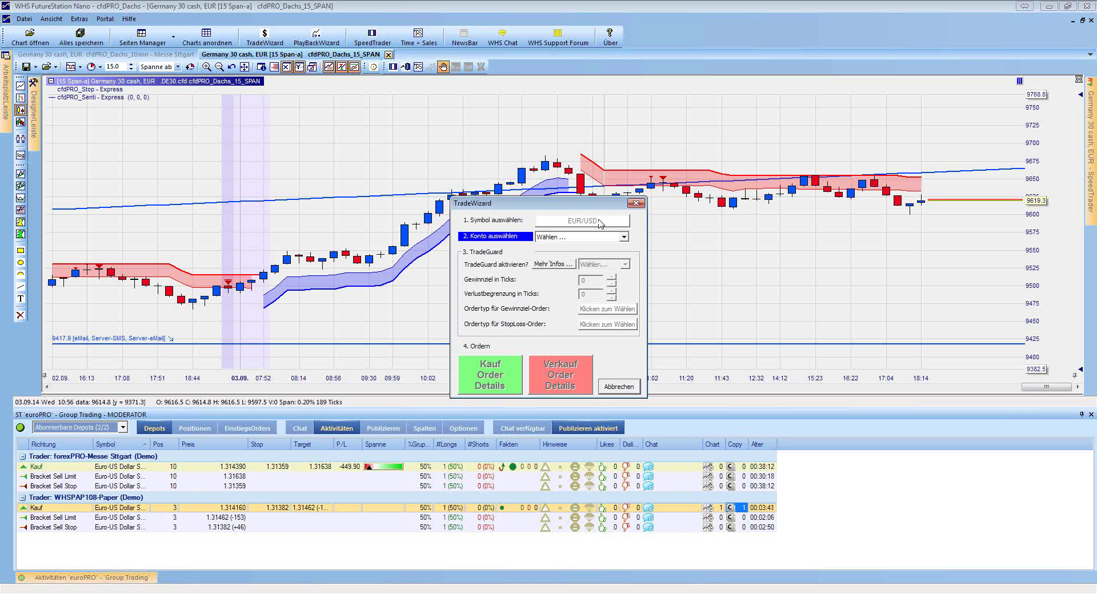
left_click(626, 238)
left_click(626, 238)
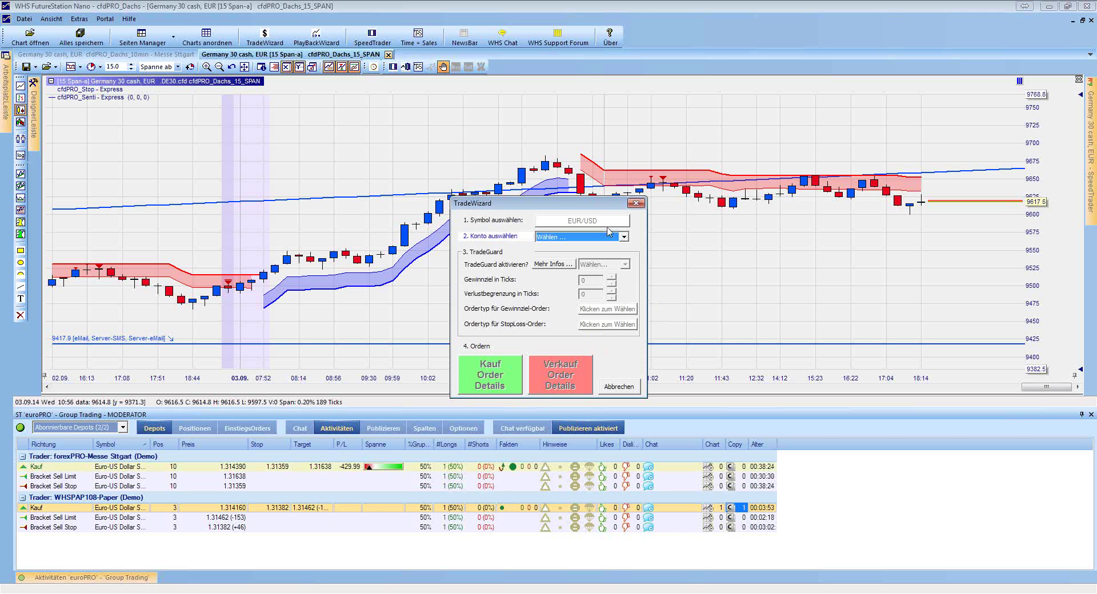
left_click(636, 202)
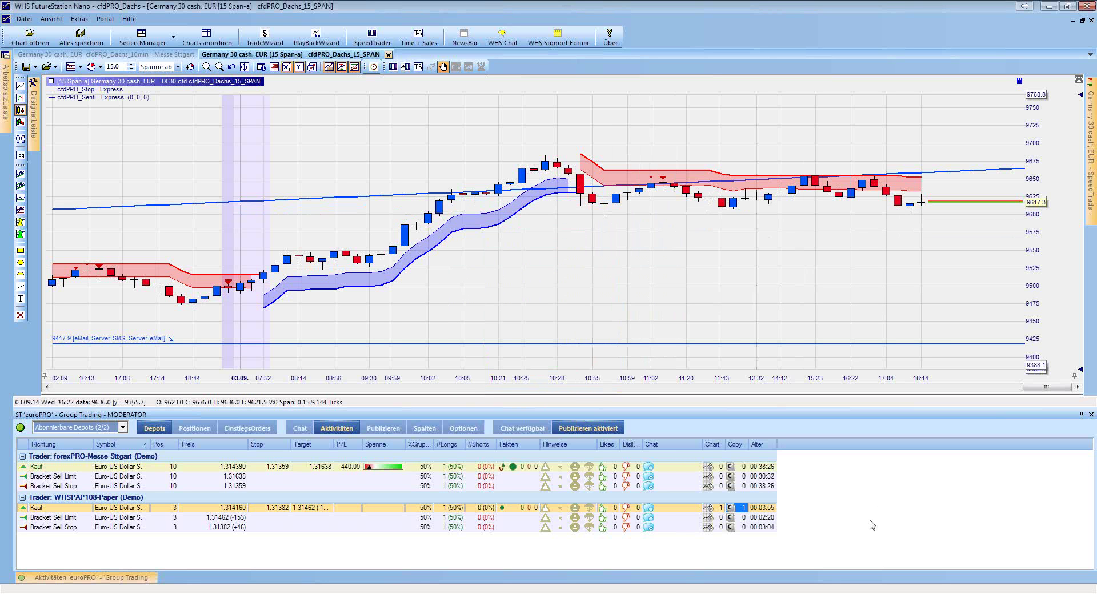